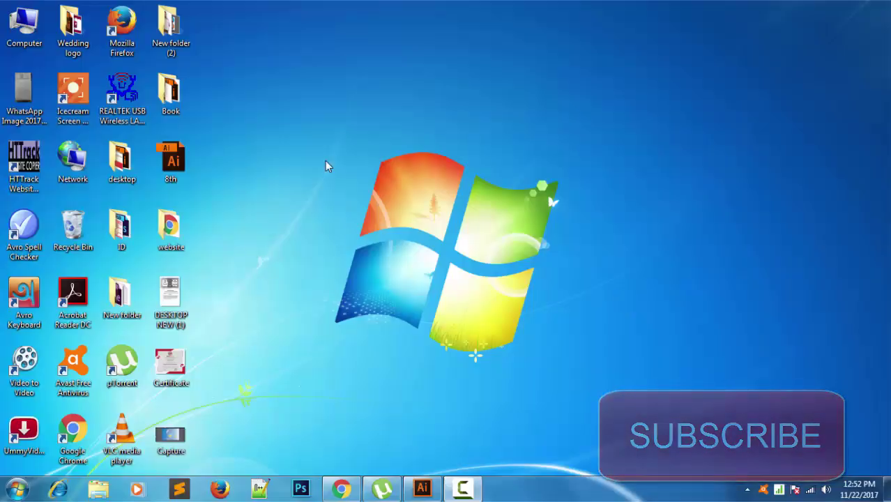
- Refresh the Windows desktop twice, then restore the empty Illustrator window from the taskbar
{"action": "right_click", "coordinate": [341, 138]}
{"action": "left_click", "coordinate": [377, 175]}
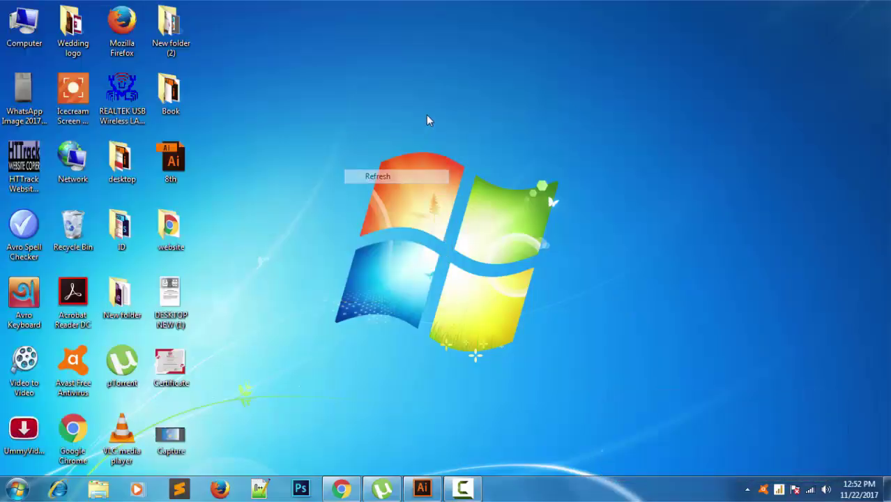
{"action": "right_click", "coordinate": [428, 118]}
{"action": "left_click", "coordinate": [460, 153]}
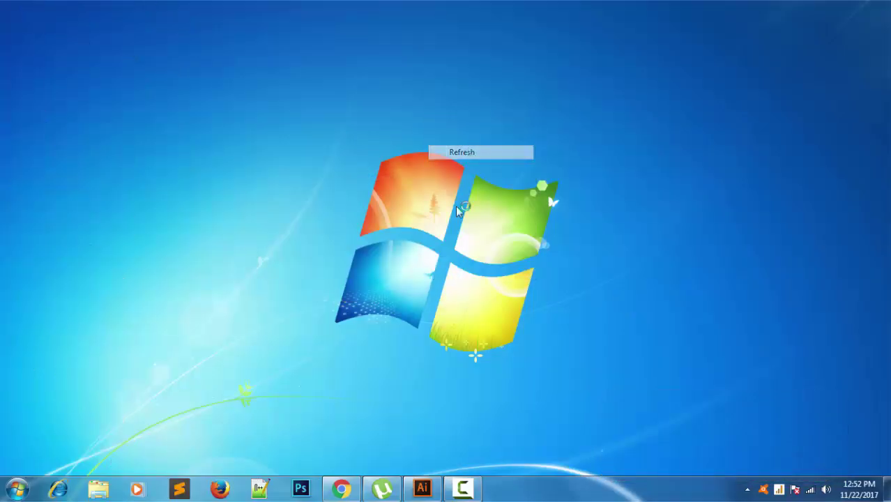
{"action": "left_click", "coordinate": [424, 490]}
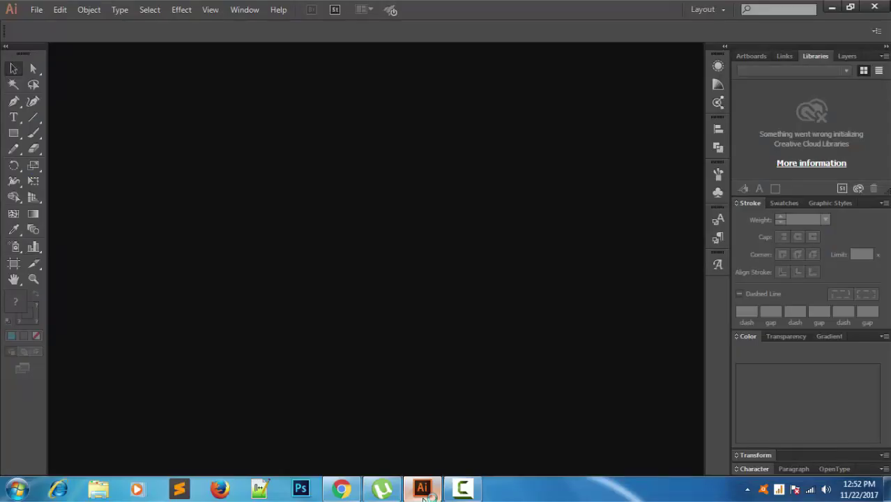
- Create a new document measured in inches, 16 in wide by 12 in high
{"action": "left_click", "coordinate": [30, 12]}
{"action": "left_click", "coordinate": [47, 26]}
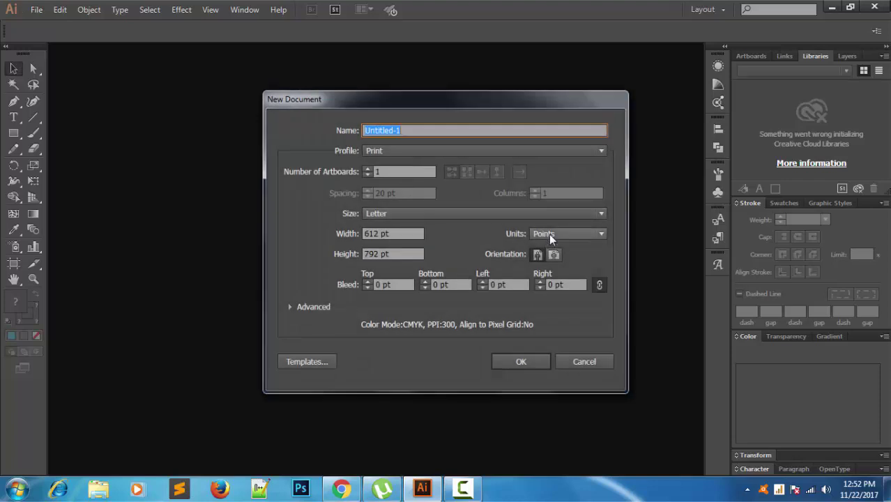
{"action": "left_click", "coordinate": [550, 239]}
{"action": "left_click", "coordinate": [562, 280]}
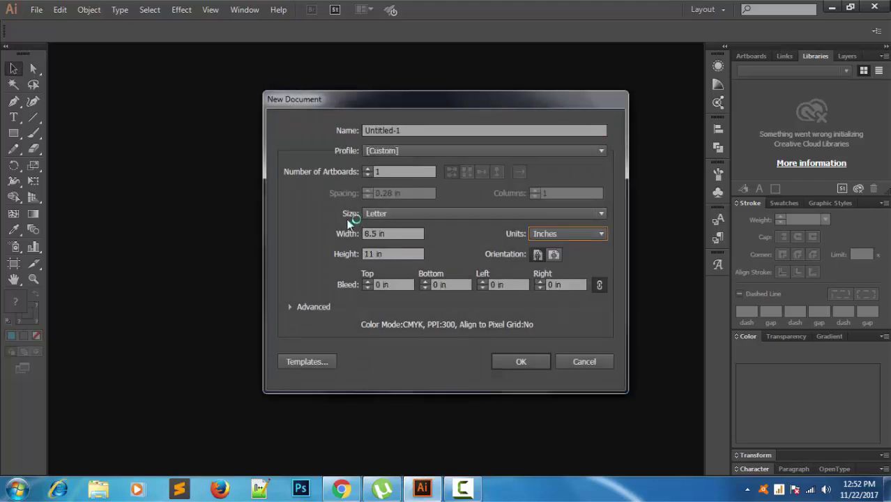
{"action": "double_click", "coordinate": [388, 233]}
{"action": "type", "text": "16"}
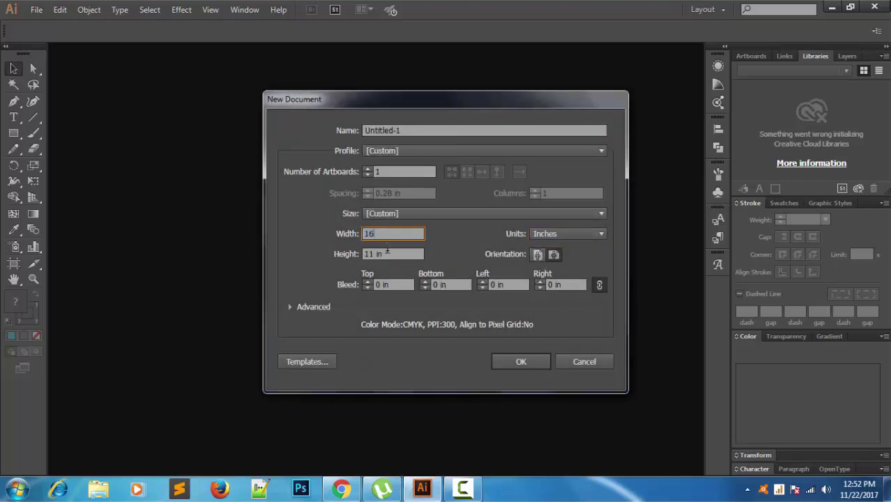
{"action": "key", "text": "Tab"}
{"action": "type", "text": "12"}
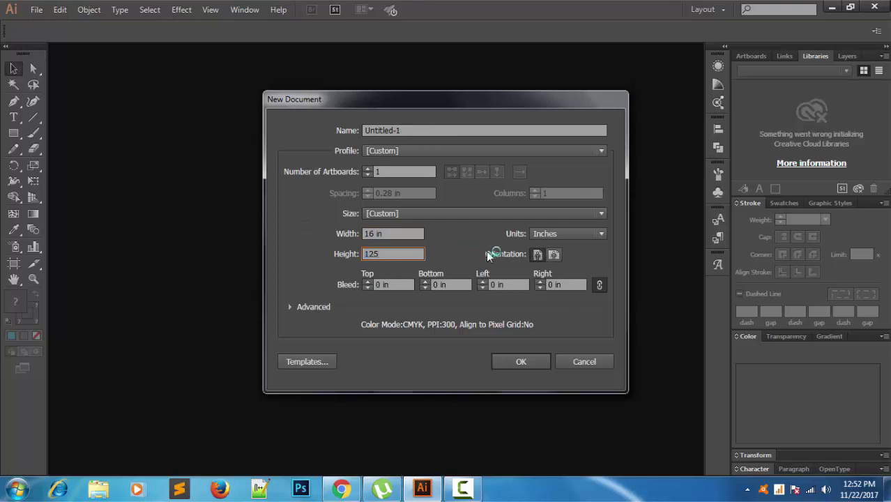
{"action": "key", "text": "Tab"}
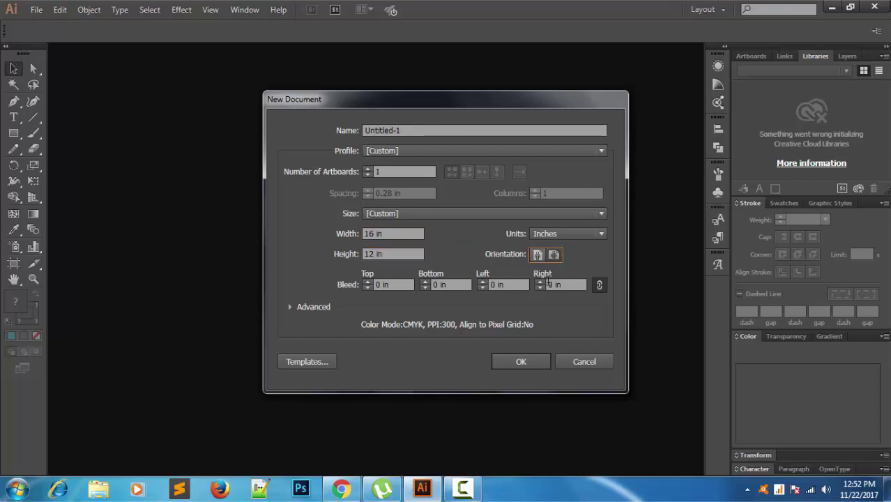
{"action": "left_click", "coordinate": [531, 361]}
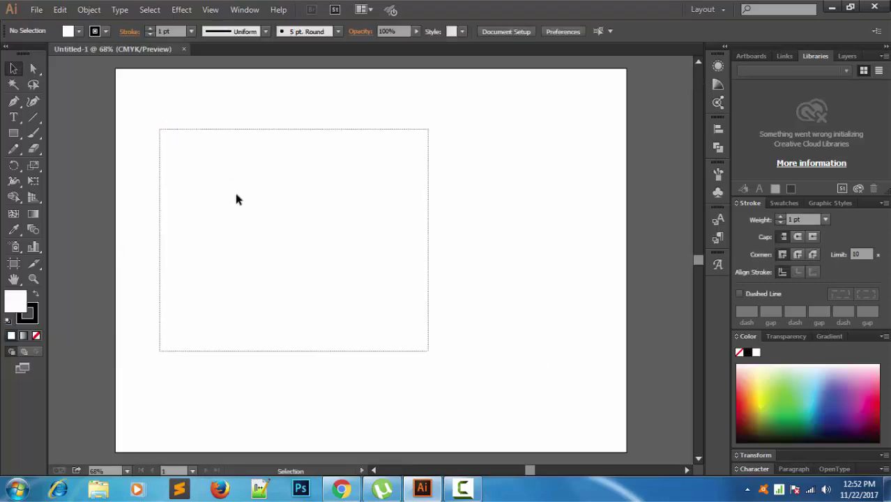
- Draw a large, roughly 8-inch circle on the upper middle of the artboard with the Ellipse Tool
{"action": "left_click_drag", "start_coordinate": [185, 134], "coordinate": [347, 265]}
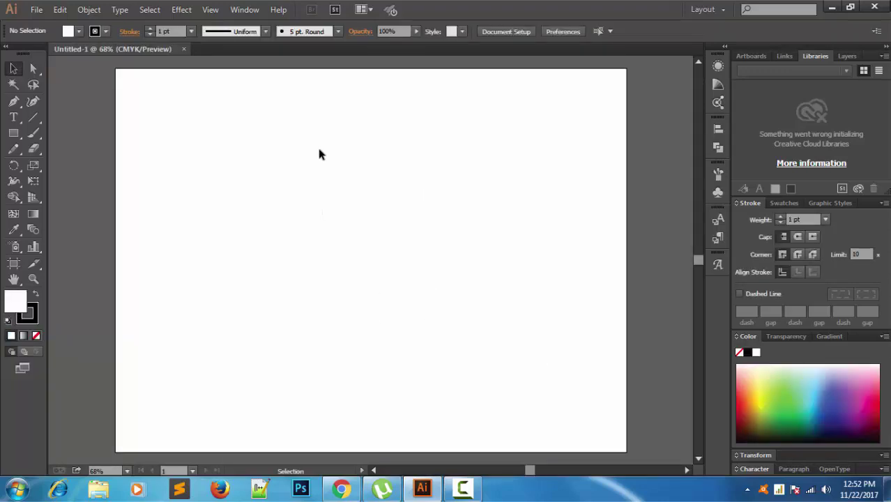
{"action": "right_click", "coordinate": [320, 151]}
{"action": "left_click", "coordinate": [272, 163]}
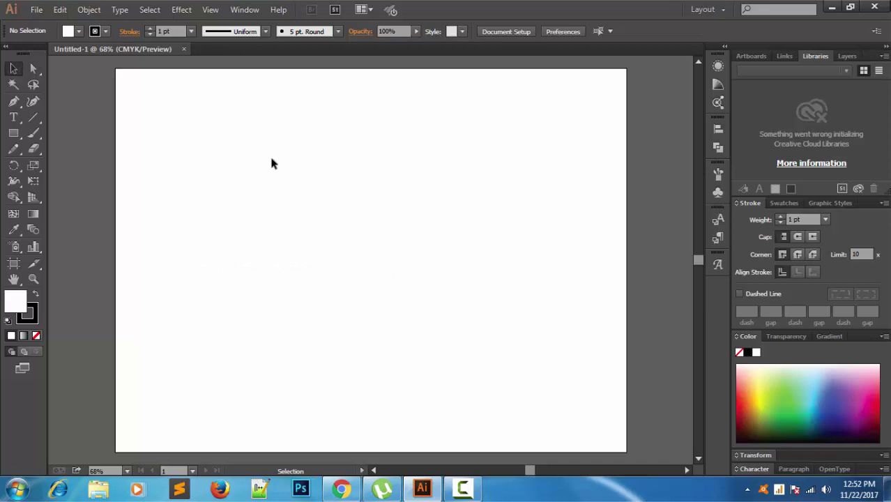
{"action": "left_click", "coordinate": [16, 132]}
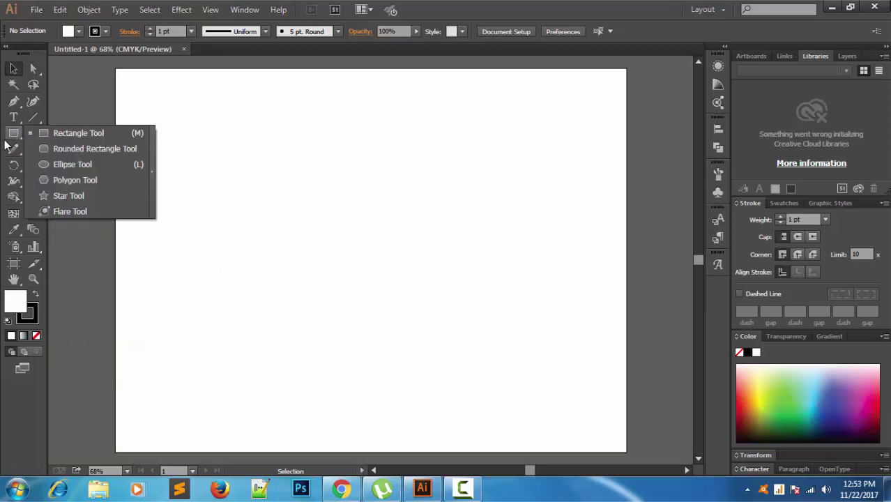
{"action": "left_click", "coordinate": [62, 166]}
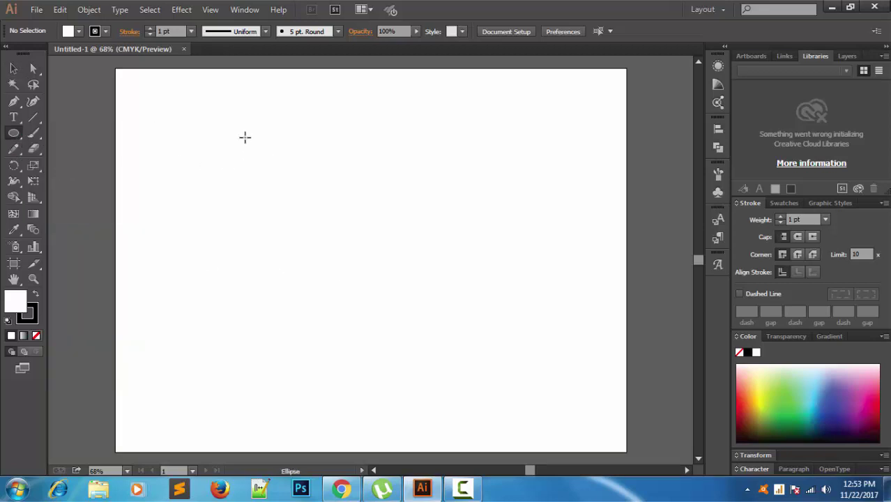
{"action": "mouse_move", "coordinate": [245, 137]}
{"action": "left_mouse_down"}
{"action": "mouse_move", "coordinate": [523, 396]}
{"action": "mouse_move", "coordinate": [480, 369]}
{"action": "left_mouse_up"}
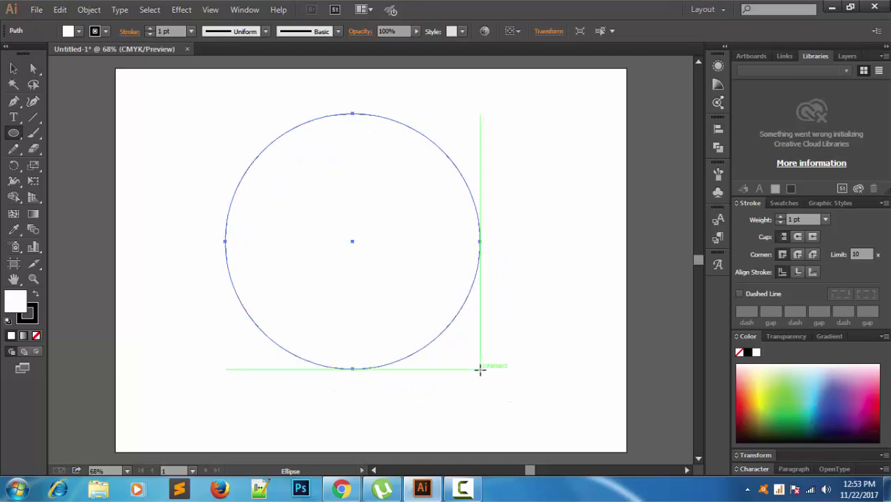
{"action": "left_click", "coordinate": [14, 68]}
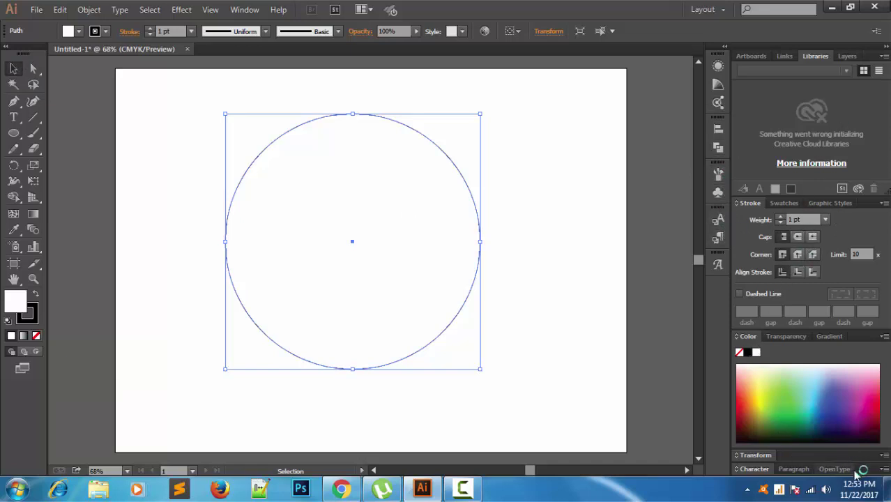
- Fill the circle with a radial gradient, with the midpoint pushed out to about 65%
{"action": "left_click", "coordinate": [884, 336]}
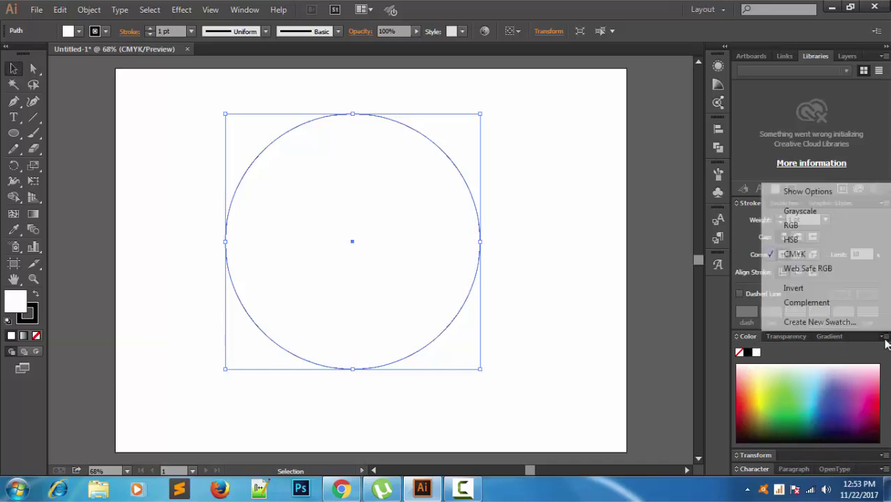
{"action": "left_click", "coordinate": [839, 336]}
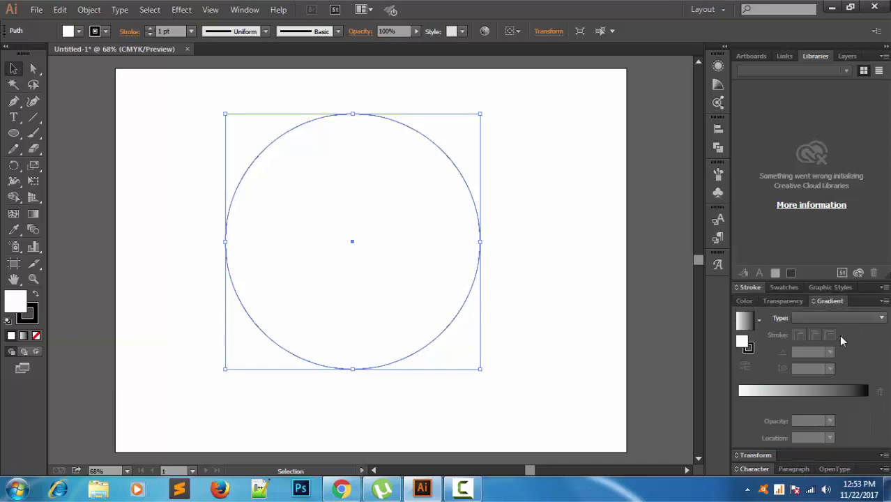
{"action": "left_click", "coordinate": [743, 323]}
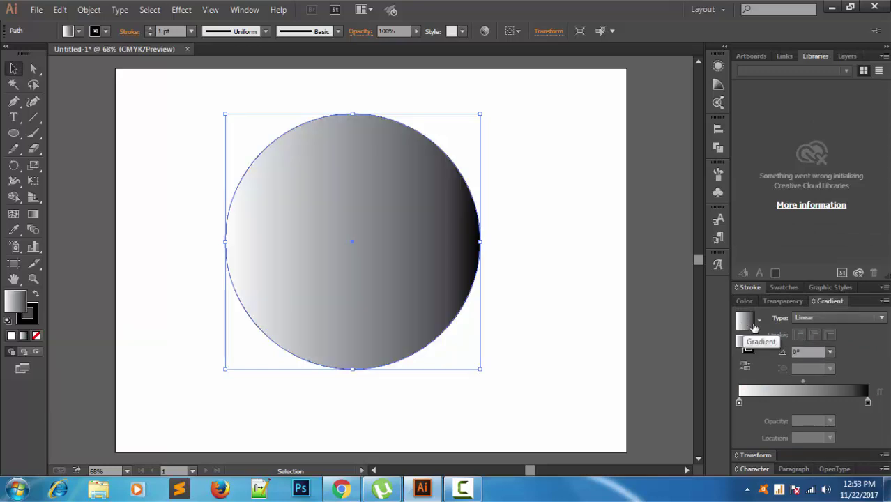
{"action": "left_click", "coordinate": [807, 315]}
{"action": "left_click", "coordinate": [809, 343]}
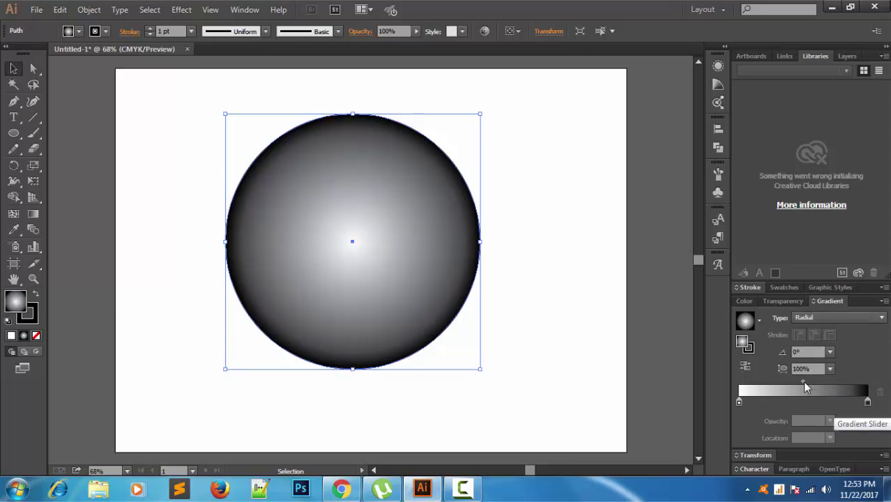
{"action": "left_click_drag", "start_coordinate": [805, 383], "coordinate": [825, 383]}
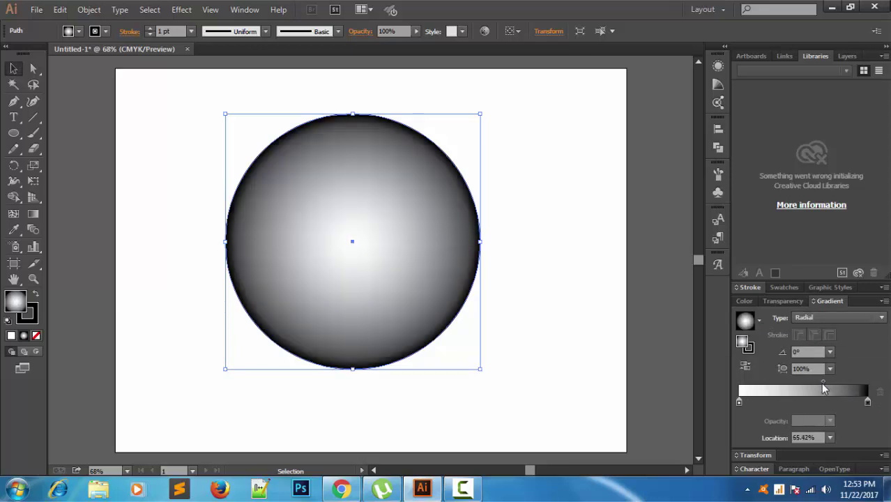
- Try 30% and then 40% opacity on the outer stop, and widen the white centre to about 80%
{"action": "left_click", "coordinate": [868, 402]}
{"action": "left_click", "coordinate": [829, 421]}
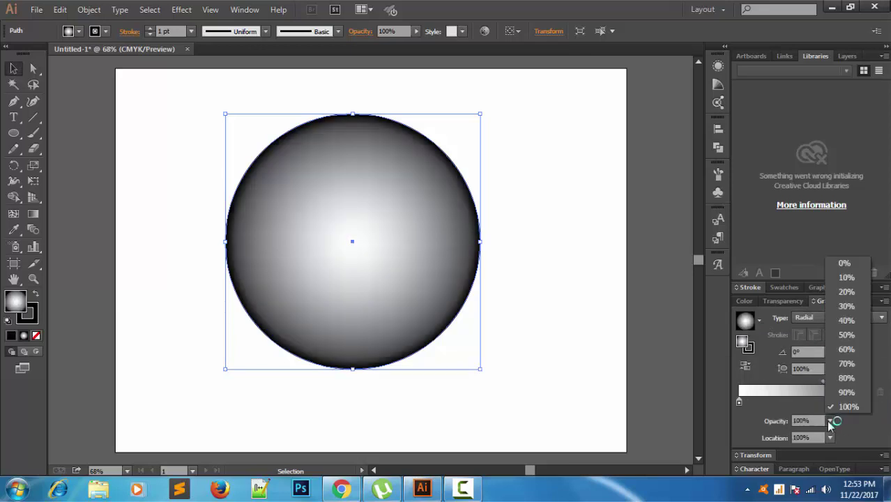
{"action": "left_click", "coordinate": [847, 306]}
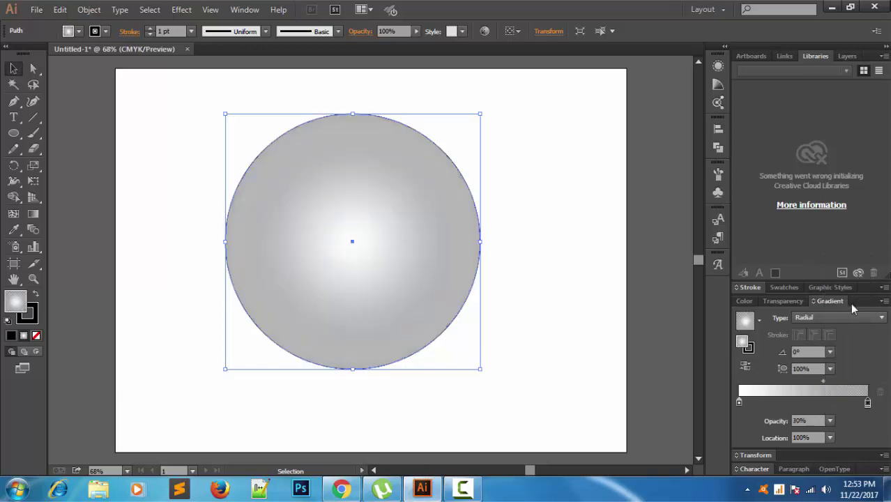
{"action": "left_click", "coordinate": [830, 422]}
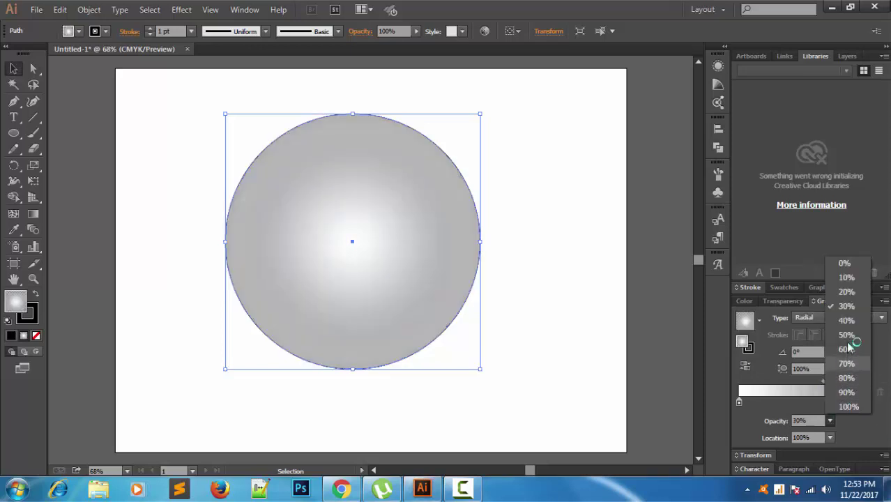
{"action": "left_click", "coordinate": [845, 323]}
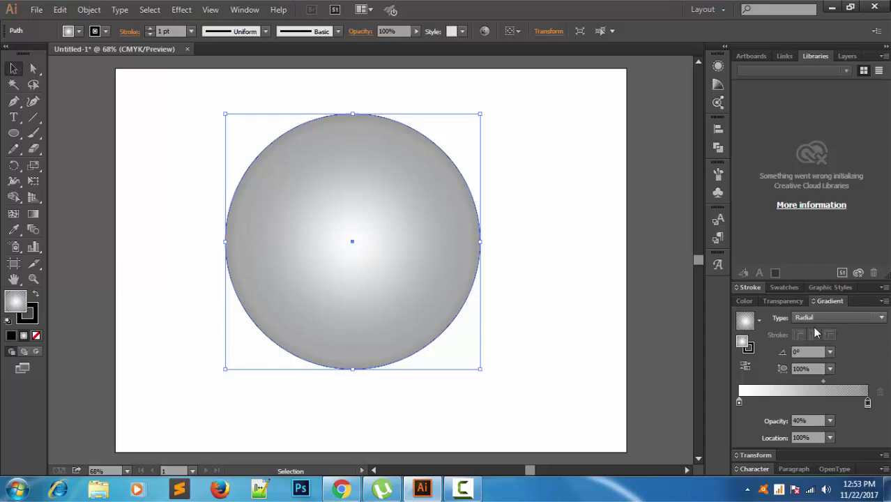
{"action": "left_click_drag", "start_coordinate": [823, 381], "coordinate": [842, 380]}
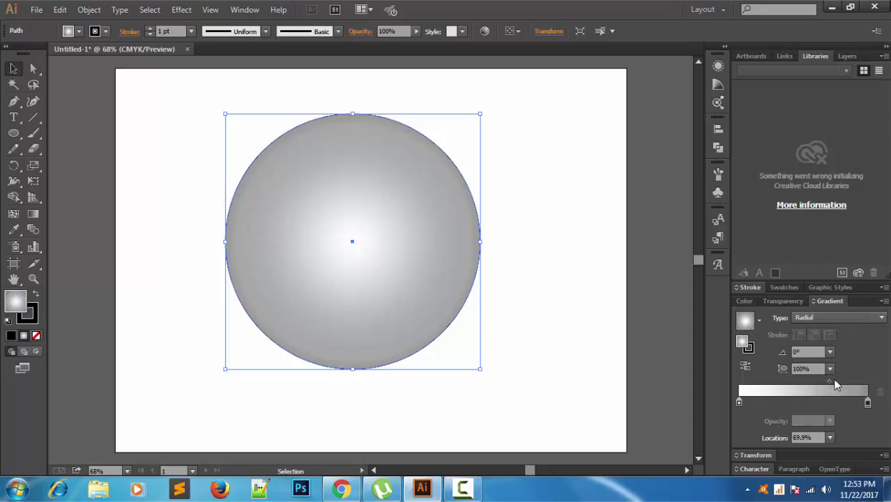
- Set the outer gradient stop to 50% opacity and the midpoint to 87%, then check the shading
{"action": "left_click", "coordinate": [867, 404]}
{"action": "left_click", "coordinate": [830, 421]}
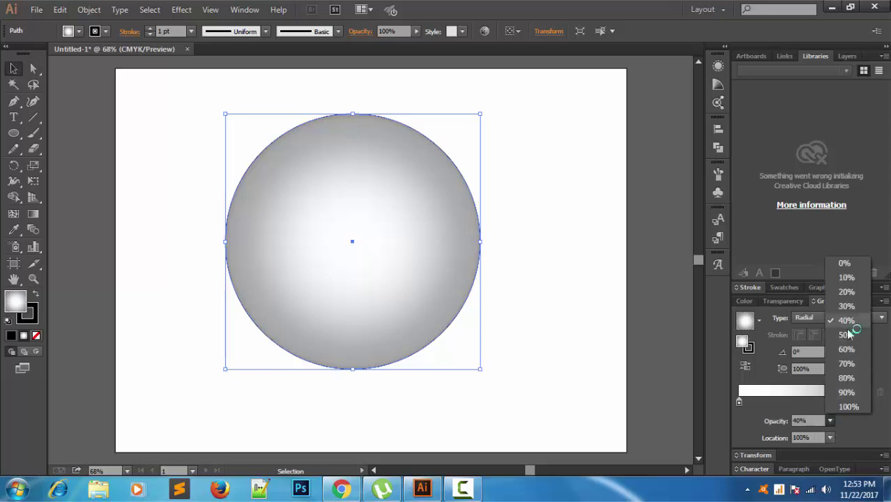
{"action": "left_click", "coordinate": [848, 335]}
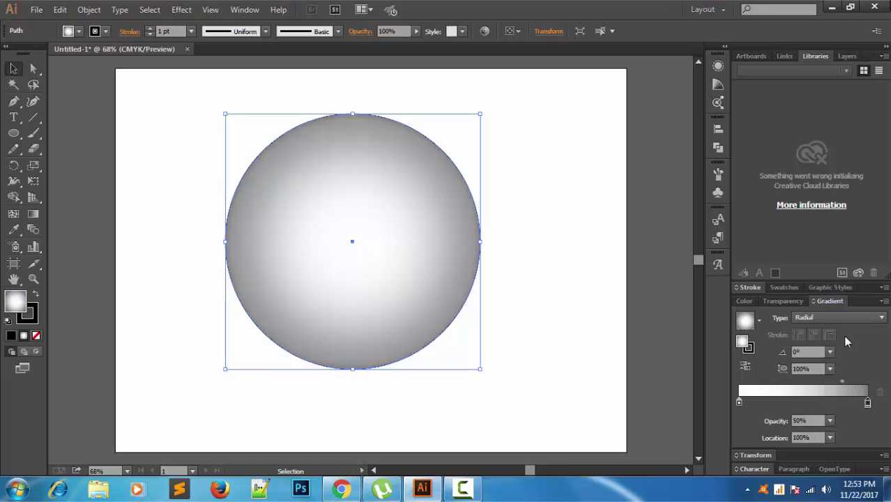
{"action": "left_click_drag", "start_coordinate": [842, 381], "coordinate": [850, 381]}
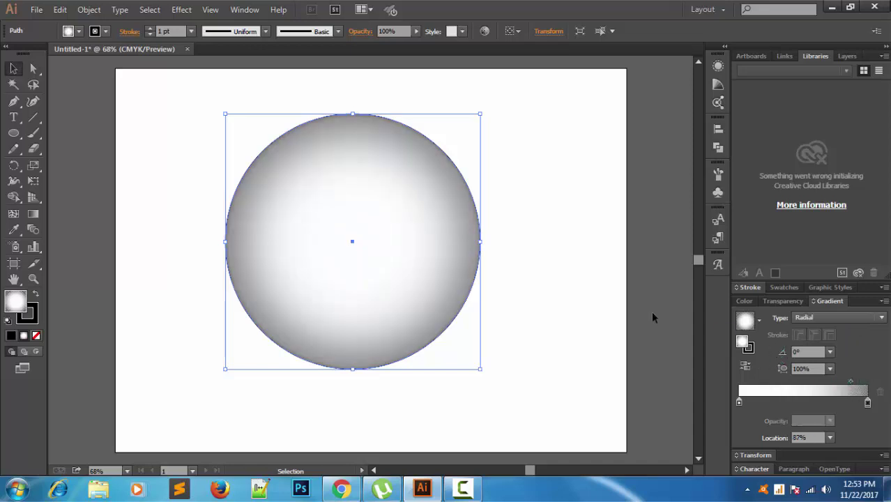
{"action": "left_click", "coordinate": [150, 152]}
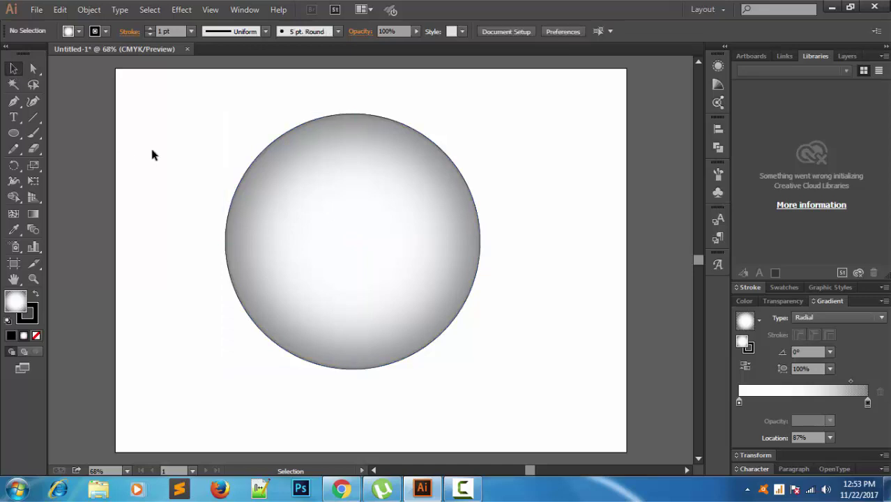
{"action": "left_click", "coordinate": [458, 202]}
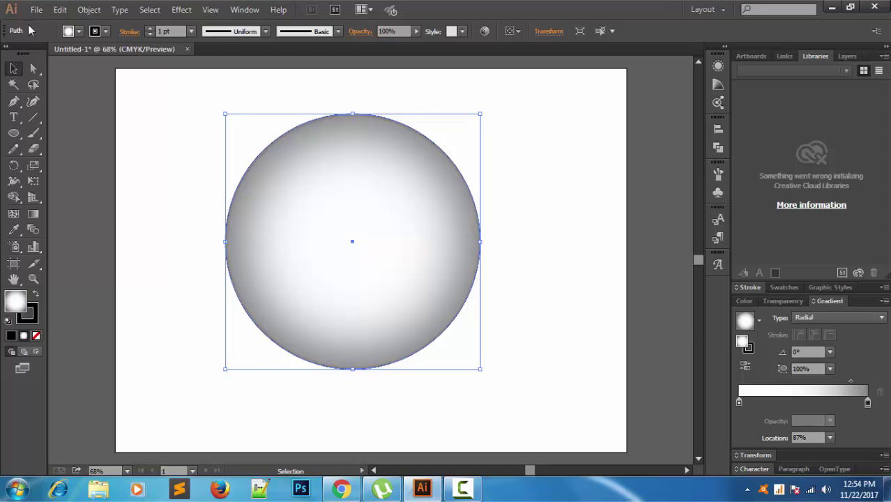
- Copy the gradient circle, paste it in front, and scale the copy down inside the original
{"action": "left_click", "coordinate": [59, 13]}
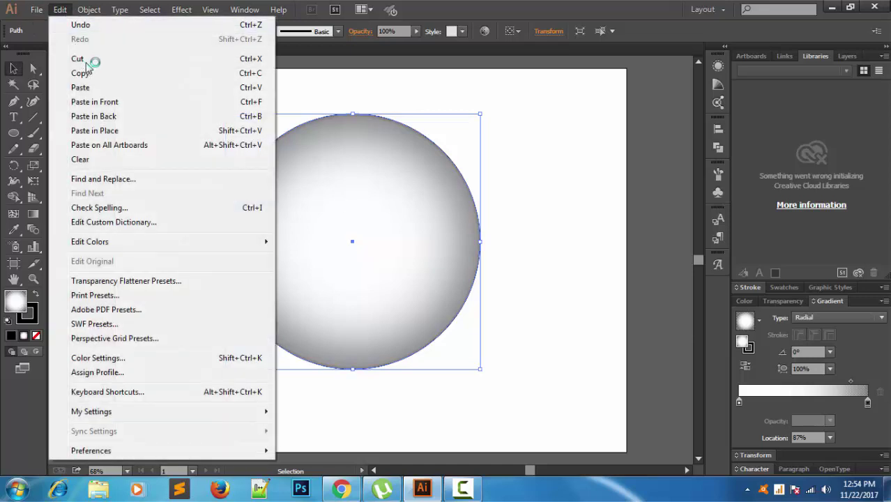
{"action": "left_click", "coordinate": [87, 73]}
{"action": "left_click", "coordinate": [60, 13]}
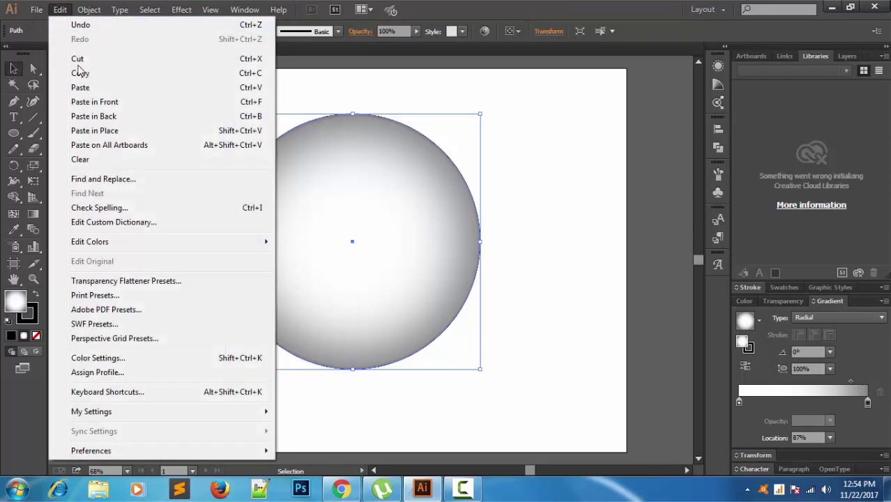
{"action": "left_click", "coordinate": [93, 104]}
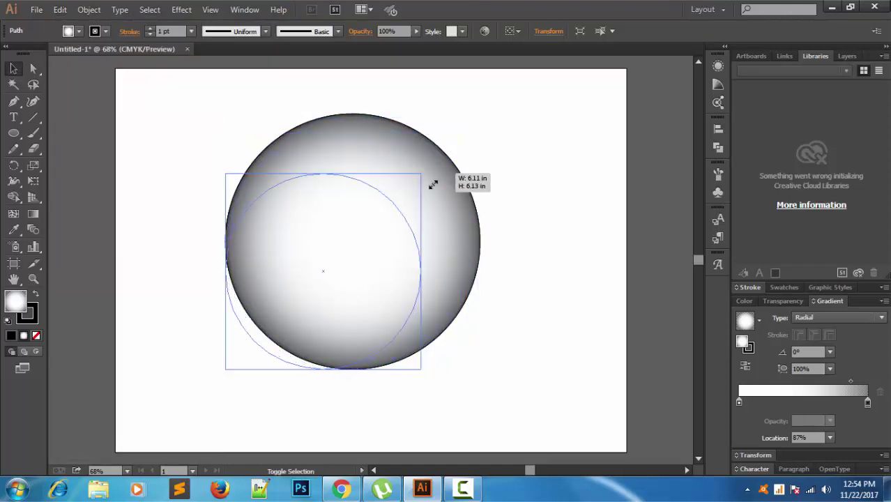
{"action": "left_click_drag", "start_coordinate": [482, 115], "coordinate": [389, 207]}
{"action": "mouse_move", "coordinate": [370, 247]}
{"action": "left_mouse_down"}
{"action": "mouse_move", "coordinate": [403, 212]}
{"action": "mouse_move", "coordinate": [402, 233]}
{"action": "left_mouse_up"}
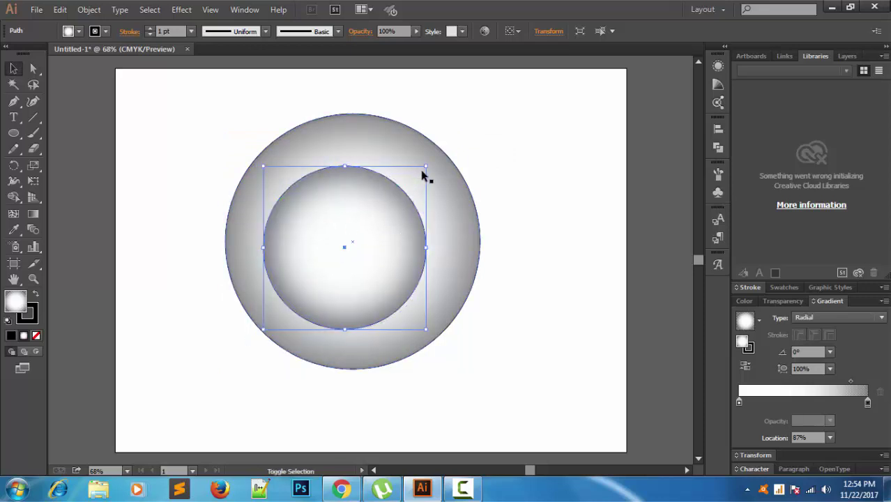
{"action": "left_click_drag", "start_coordinate": [428, 166], "coordinate": [417, 175]}
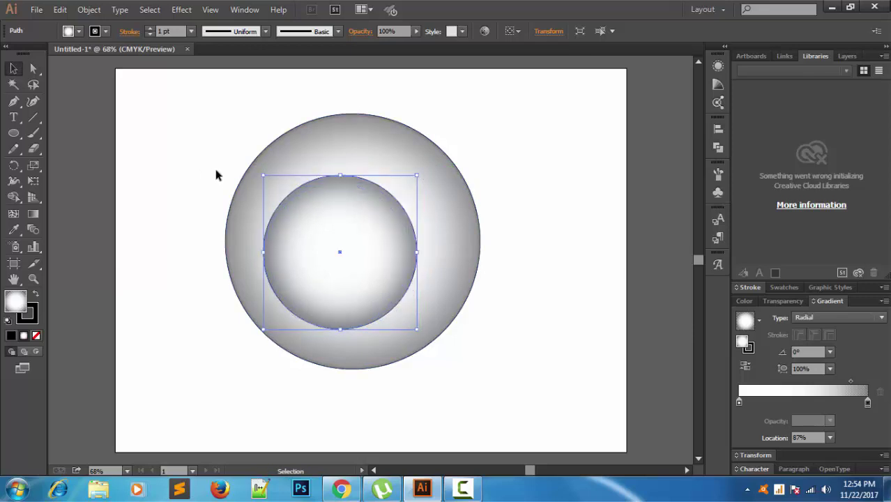
- Centre the smaller circle horizontally and vertically on the large circle
{"action": "left_click_drag", "start_coordinate": [190, 150], "coordinate": [484, 347]}
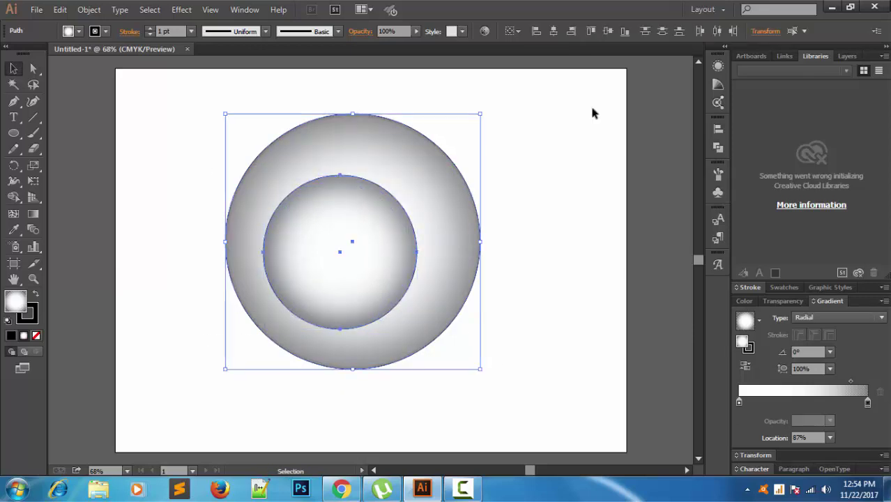
{"action": "left_click", "coordinate": [537, 31]}
{"action": "left_click", "coordinate": [554, 32]}
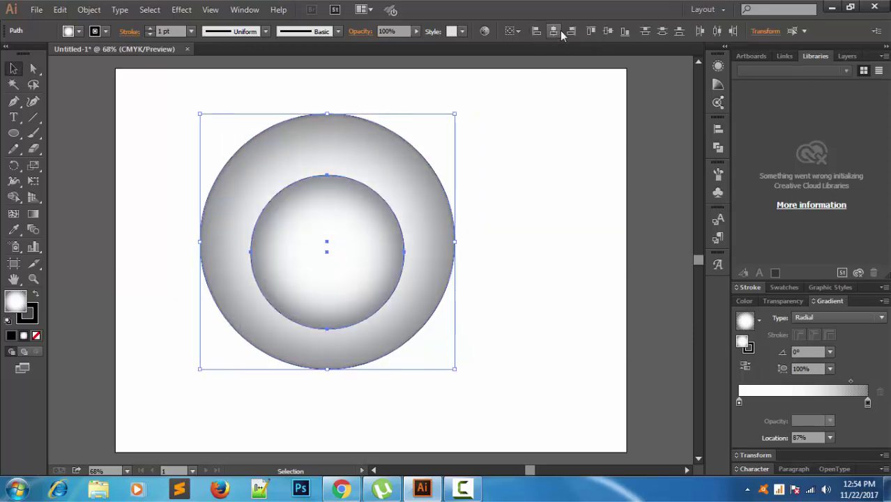
{"action": "left_click", "coordinate": [610, 32]}
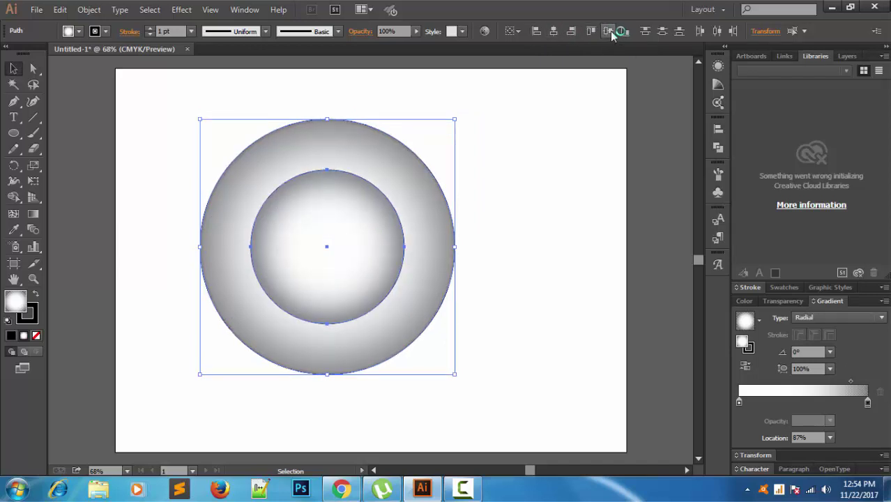
{"action": "left_click", "coordinate": [536, 245]}
{"action": "left_click", "coordinate": [397, 238]}
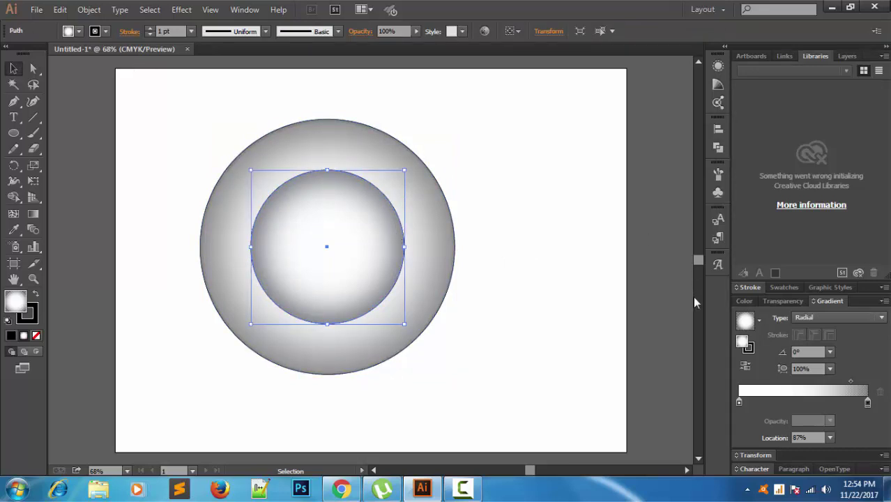
- Change the inner circle's outer gradient stop colour to a purple swatch
{"action": "left_click", "coordinate": [740, 403]}
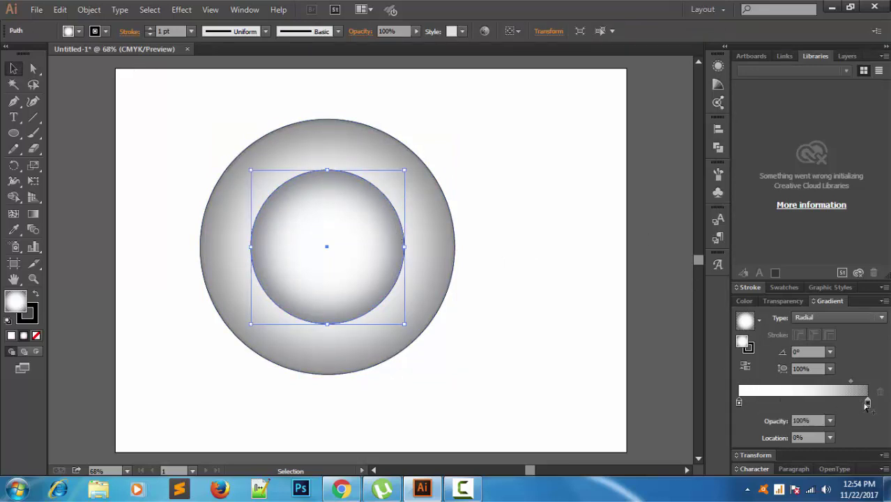
{"action": "double_click", "coordinate": [868, 404]}
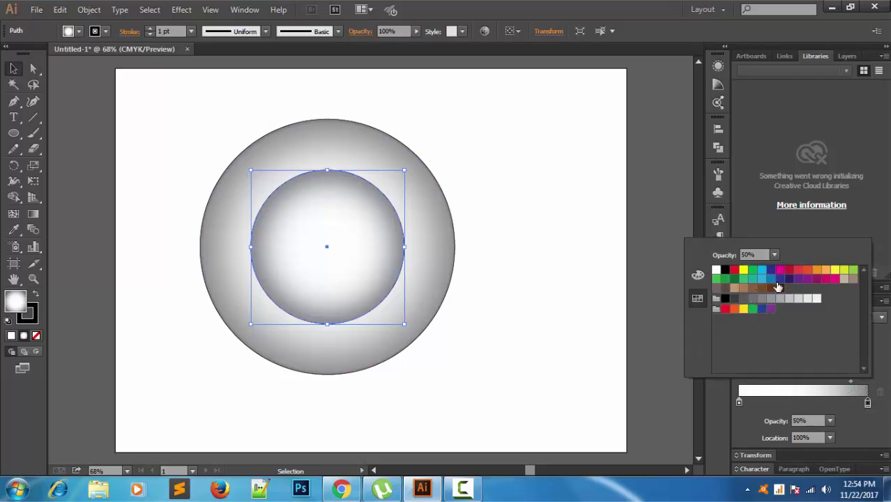
{"action": "left_click", "coordinate": [771, 281]}
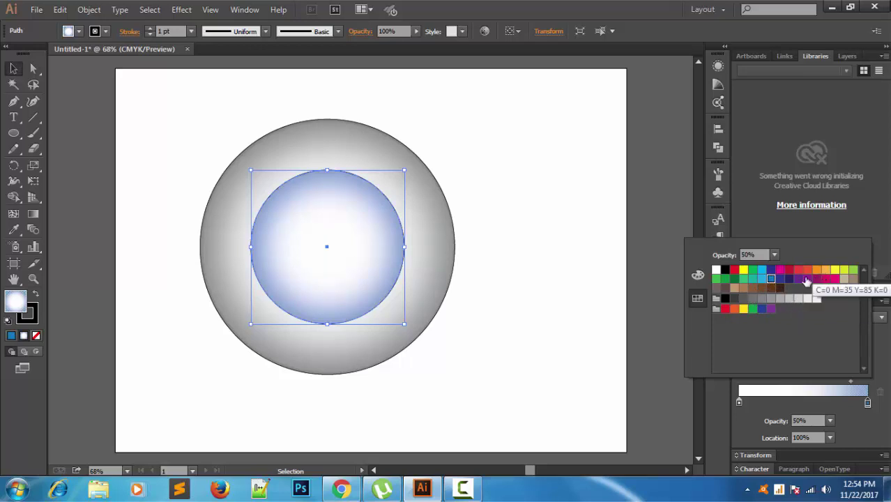
{"action": "left_click", "coordinate": [771, 271]}
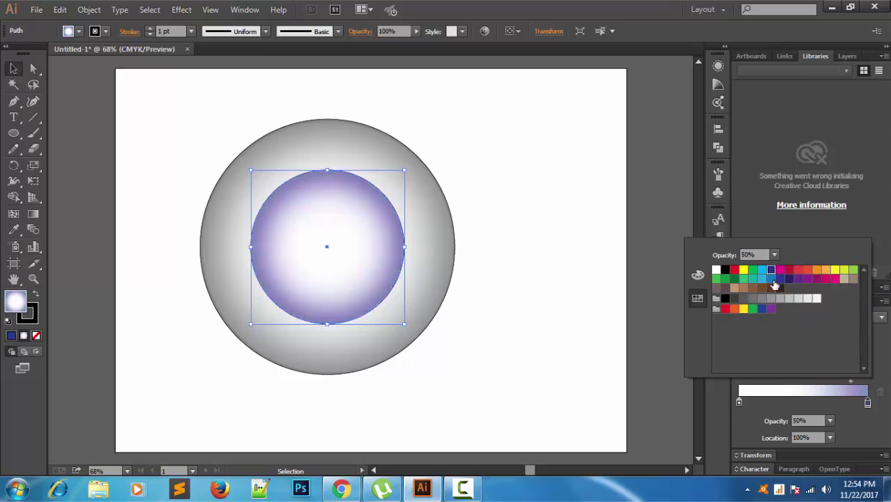
{"action": "left_click", "coordinate": [836, 429]}
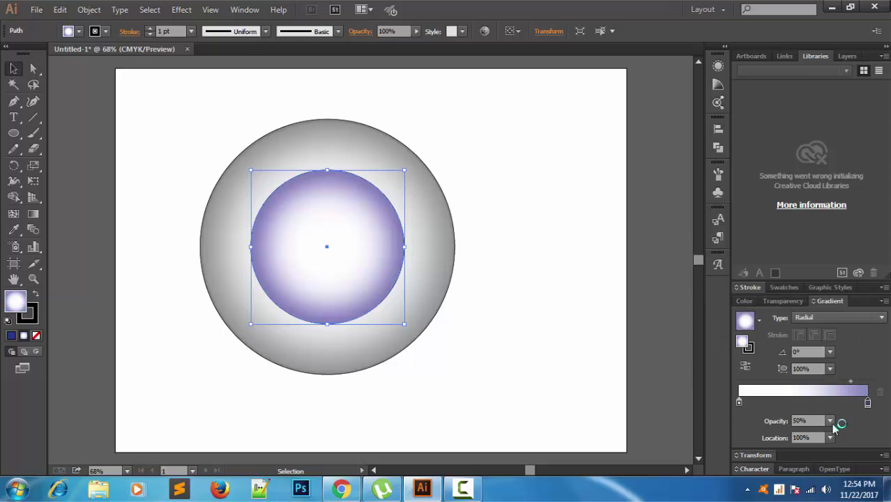
- Adjust the purple stop's opacity and move the midpoint to 76.05% for a wider purple rim
{"action": "left_click", "coordinate": [829, 421]}
{"action": "left_click", "coordinate": [850, 384]}
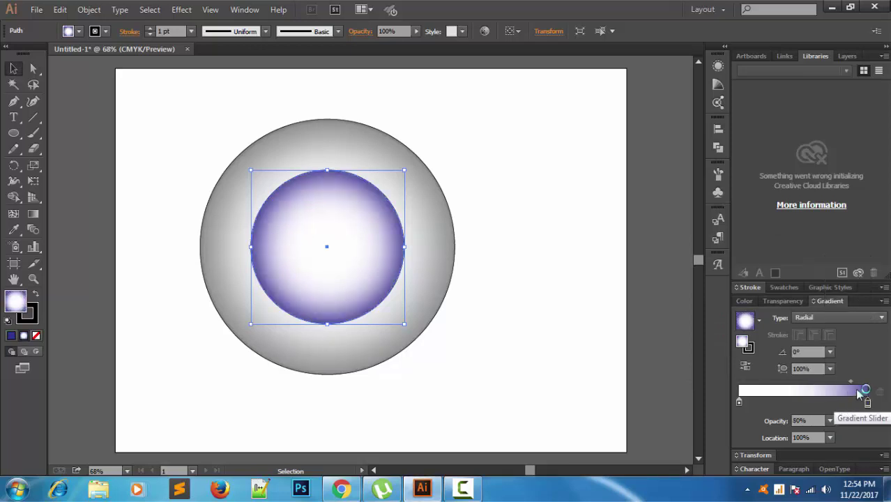
{"action": "left_click_drag", "start_coordinate": [855, 383], "coordinate": [839, 385]}
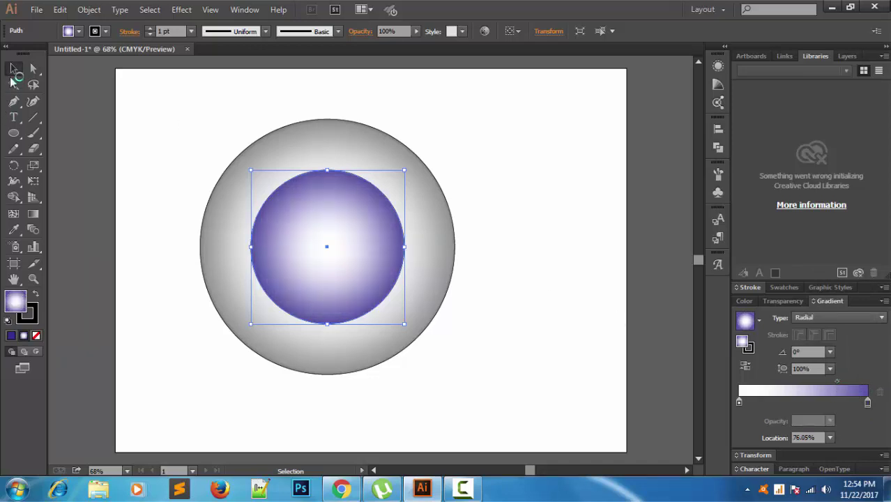
{"action": "left_click", "coordinate": [214, 149]}
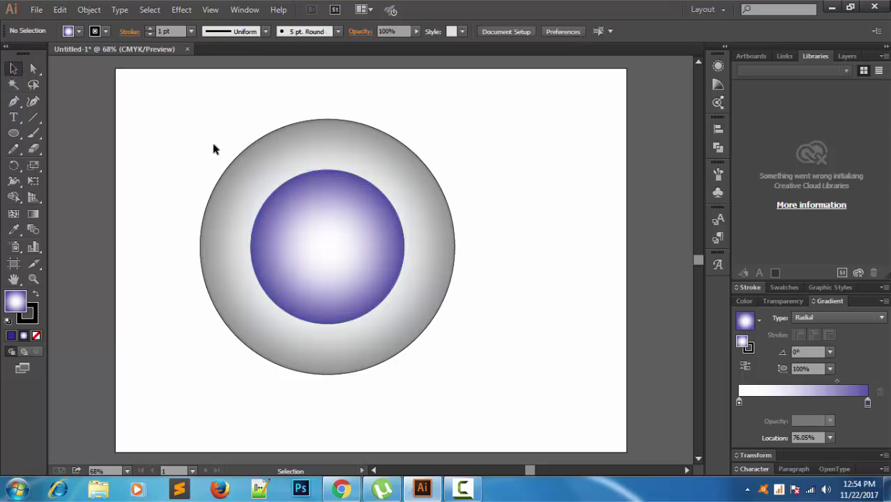
{"action": "left_click", "coordinate": [398, 280]}
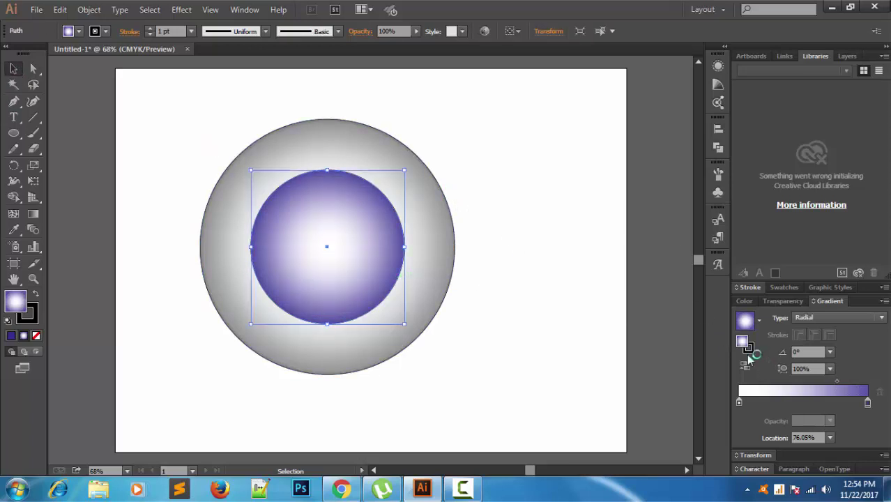
- Set the inner circle's stroke to None
{"action": "left_click", "coordinate": [749, 352]}
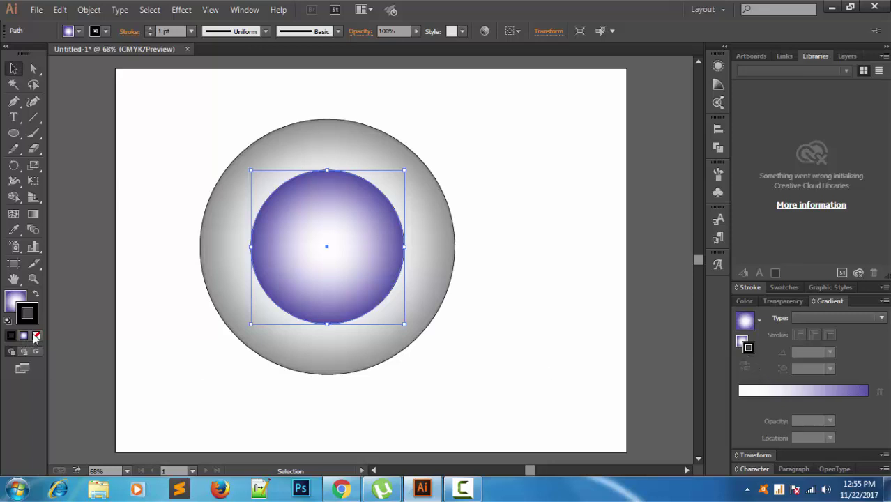
{"action": "left_click", "coordinate": [36, 337]}
{"action": "left_click", "coordinate": [115, 332]}
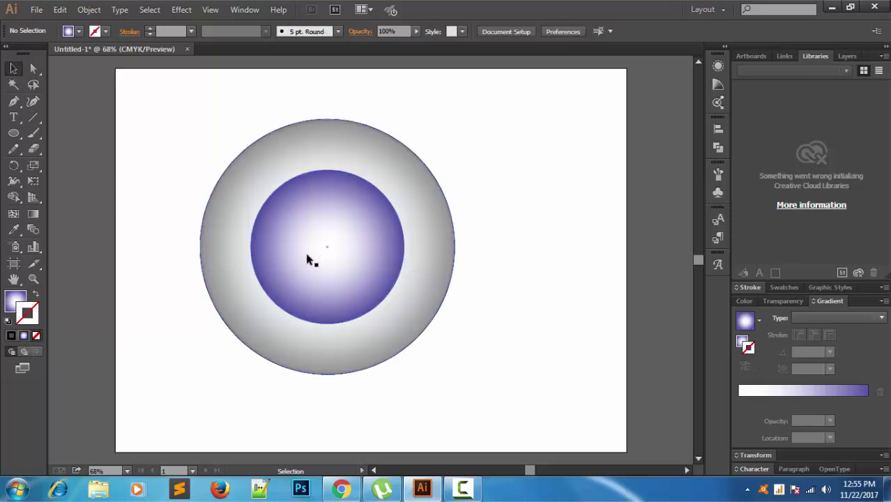
{"action": "left_click_drag", "start_coordinate": [541, 261], "coordinate": [568, 260]}
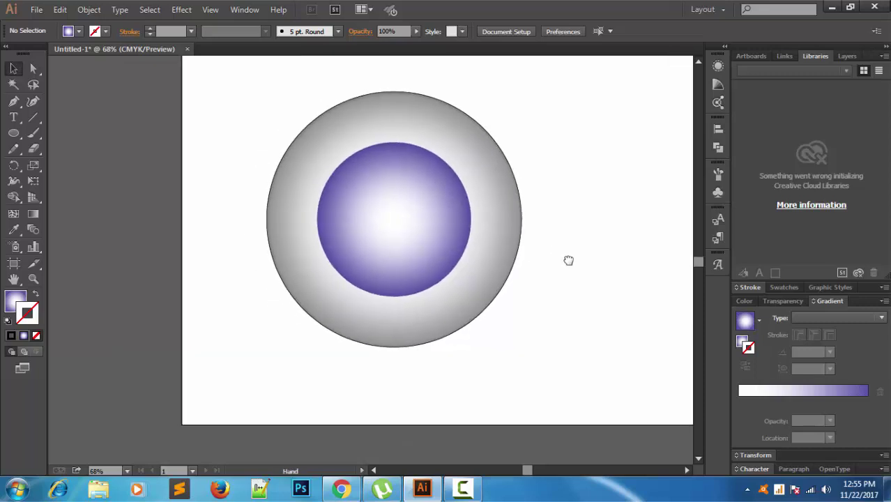
{"action": "left_click", "coordinate": [495, 181]}
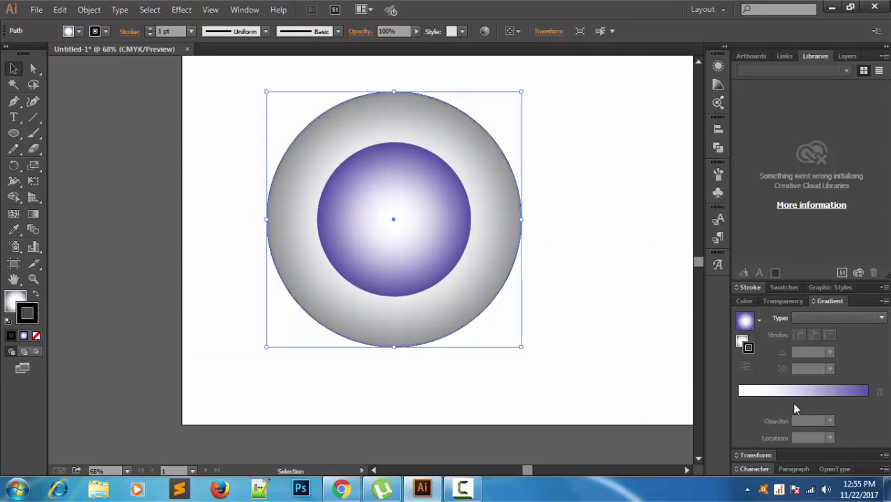
- Set the outer circle's grey edge gradient stop to 30% opacity
{"action": "left_click", "coordinate": [741, 341]}
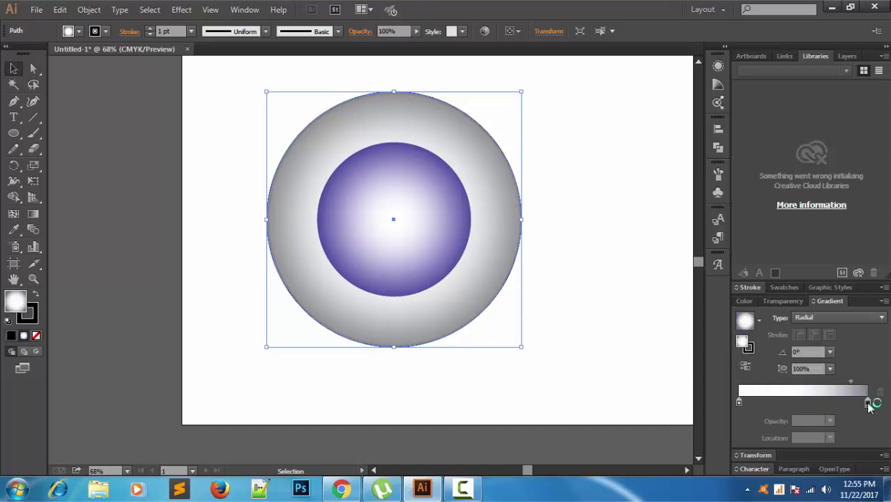
{"action": "left_click", "coordinate": [851, 383]}
{"action": "left_click_drag", "start_coordinate": [851, 382], "coordinate": [849, 382]}
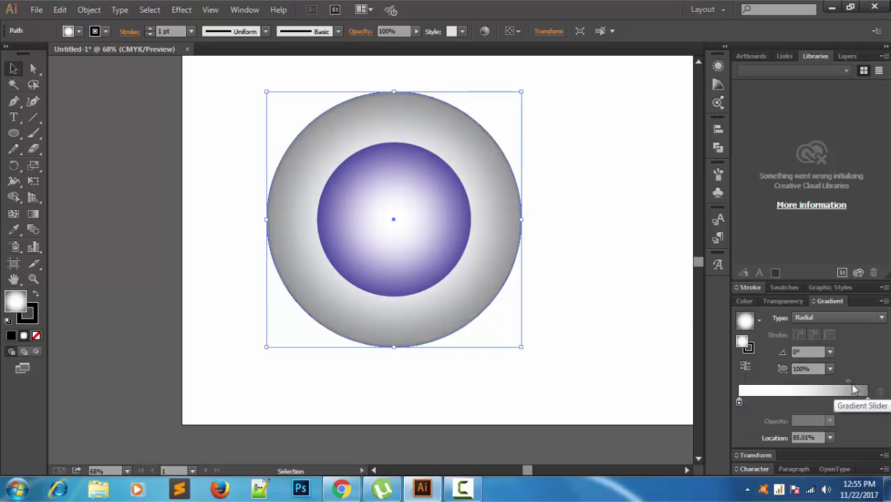
{"action": "left_click", "coordinate": [867, 403]}
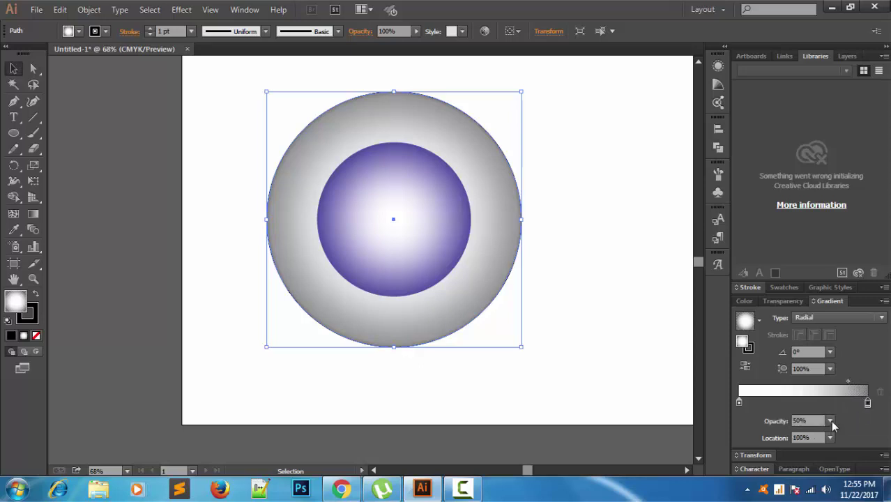
{"action": "left_click", "coordinate": [830, 422]}
{"action": "left_click", "coordinate": [847, 312]}
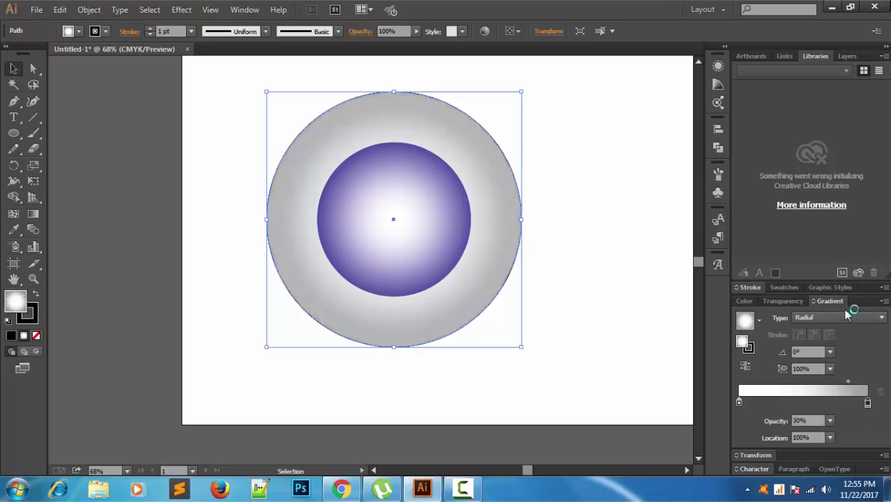
{"action": "left_click", "coordinate": [849, 381]}
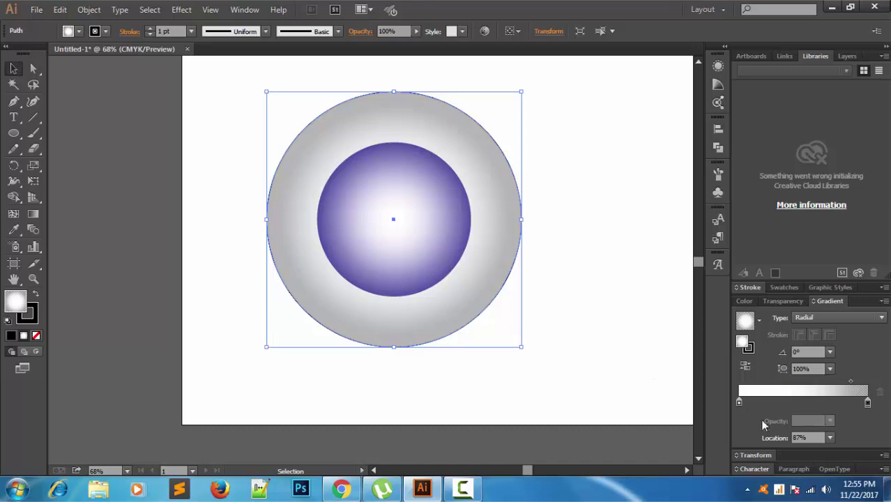
{"action": "left_click", "coordinate": [741, 403]}
{"action": "left_click", "coordinate": [205, 158]}
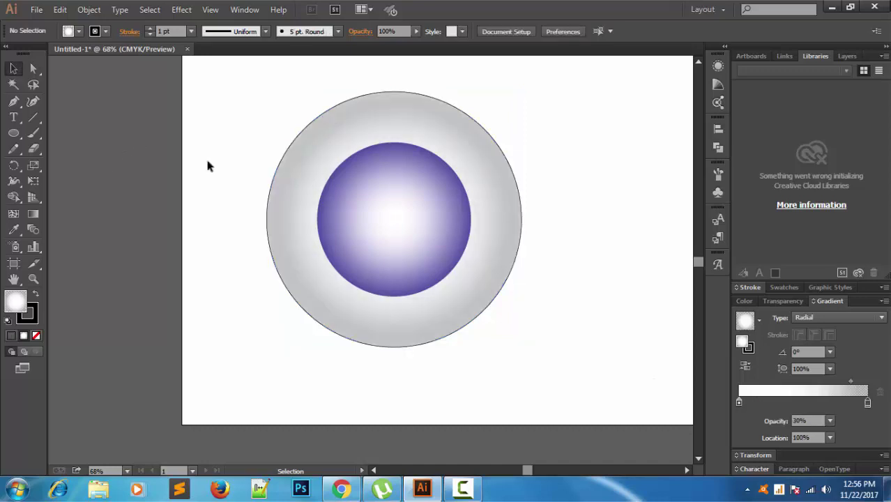
- Shrink the purple iris slightly and align it horizontally and vertically centred with the grey circle
{"action": "left_click", "coordinate": [389, 190]}
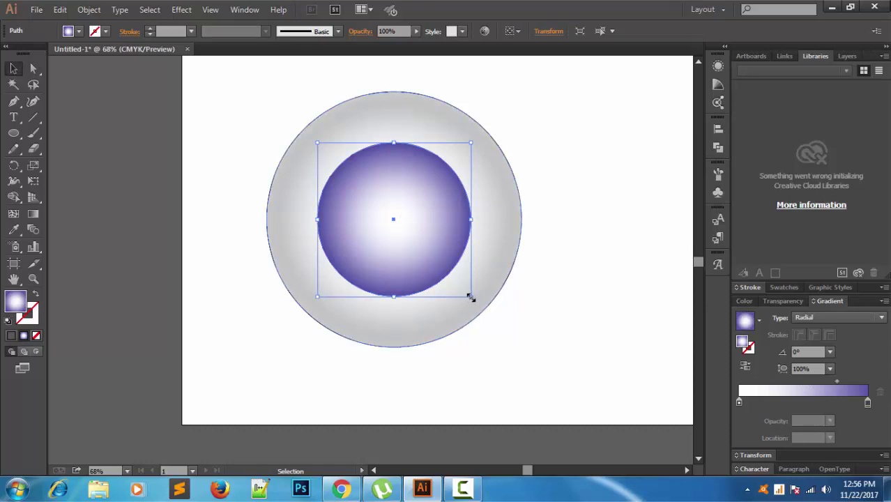
{"action": "left_click_drag", "start_coordinate": [471, 297], "coordinate": [452, 277]}
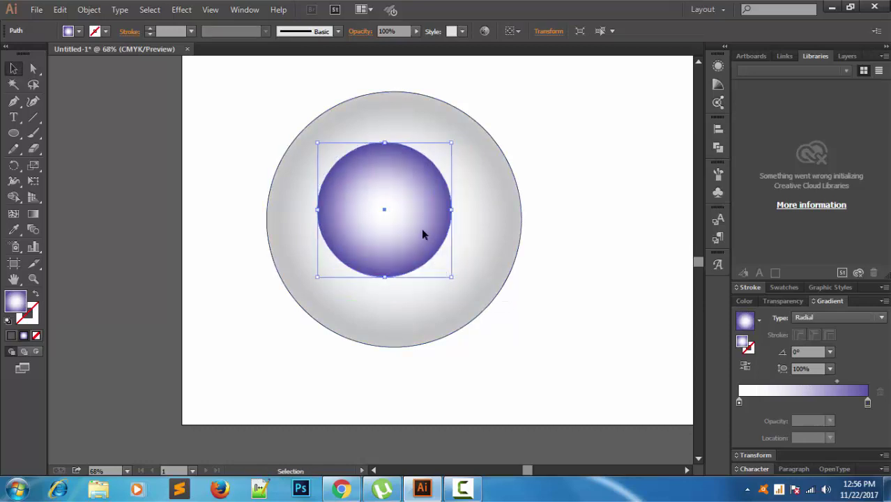
{"action": "left_click_drag", "start_coordinate": [422, 234], "coordinate": [429, 239]}
{"action": "left_click_drag", "start_coordinate": [165, 120], "coordinate": [512, 335]}
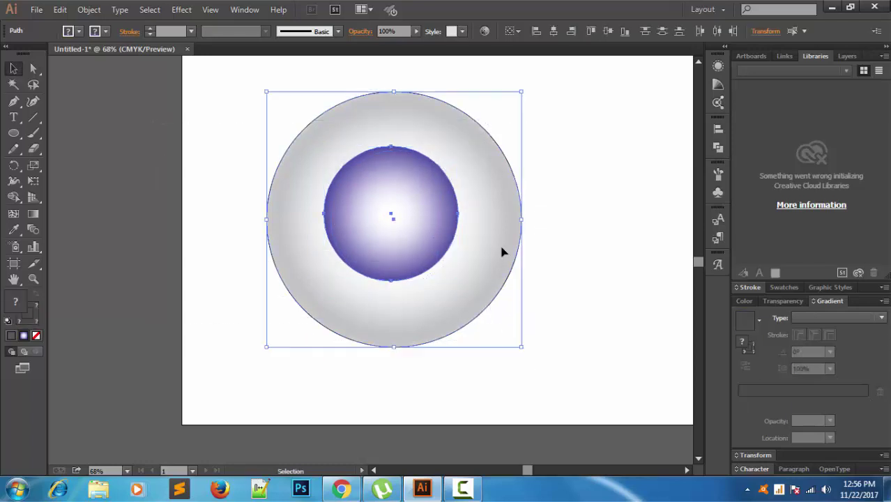
{"action": "left_click", "coordinate": [535, 32]}
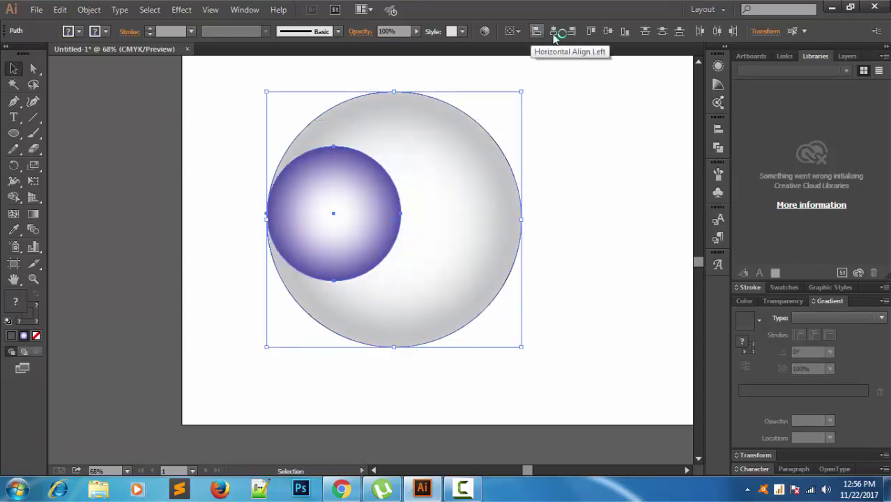
{"action": "left_click", "coordinate": [558, 32]}
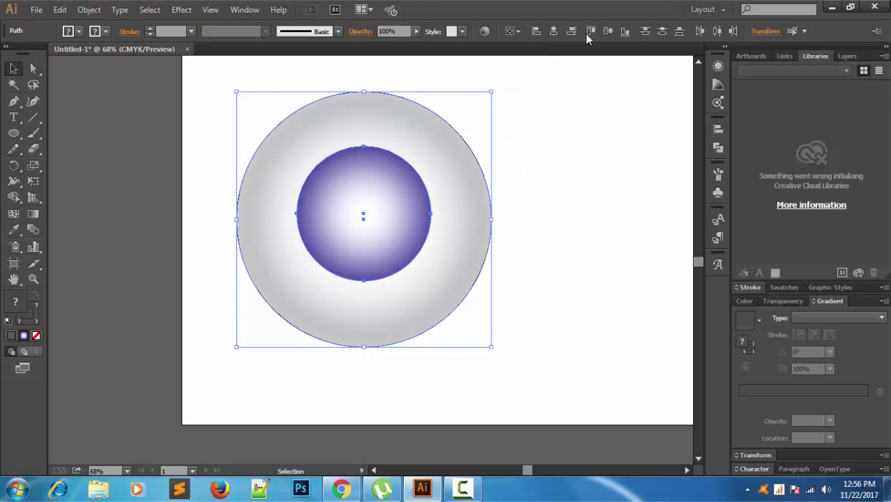
{"action": "left_click", "coordinate": [605, 31]}
{"action": "left_click", "coordinate": [588, 234]}
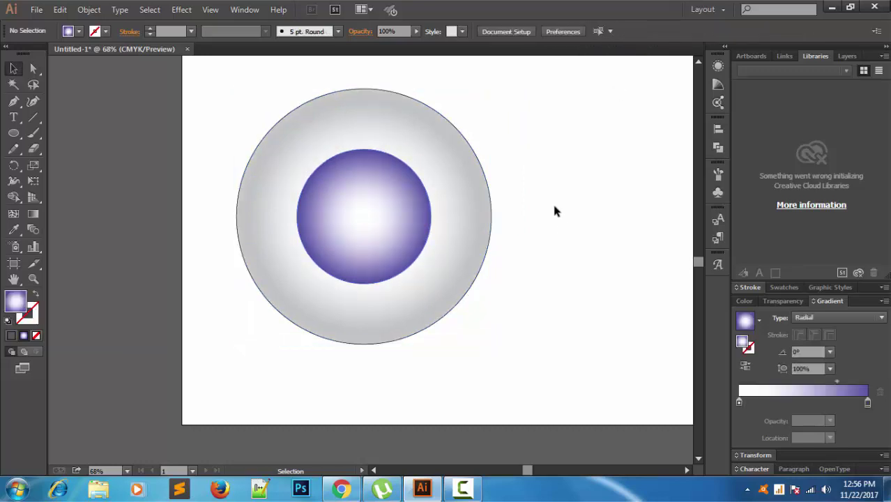
{"action": "left_click", "coordinate": [417, 202]}
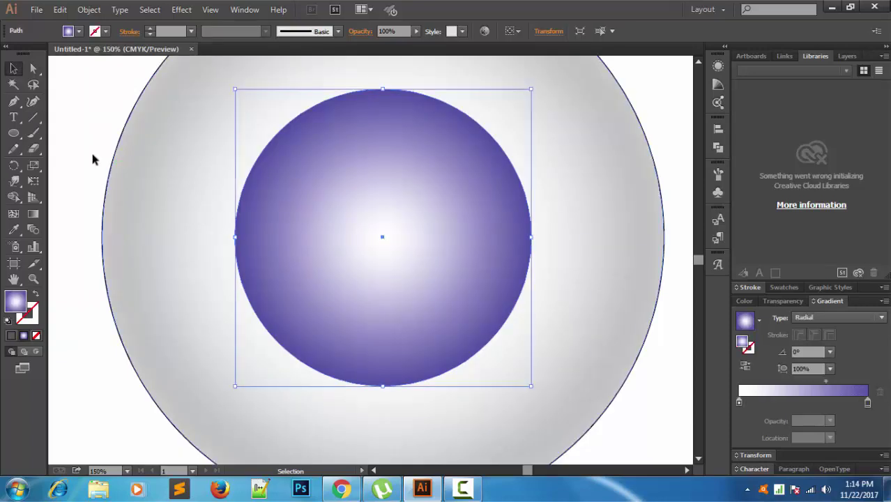
- Draw a vertical line from the iris centre to its top with a white 2 pt tapered stroke
{"action": "left_click", "coordinate": [32, 117]}
{"action": "mouse_move", "coordinate": [382, 237]}
{"action": "left_mouse_down"}
{"action": "mouse_move", "coordinate": [383, 92]}
{"action": "mouse_move", "coordinate": [382, 202]}
{"action": "left_mouse_up"}
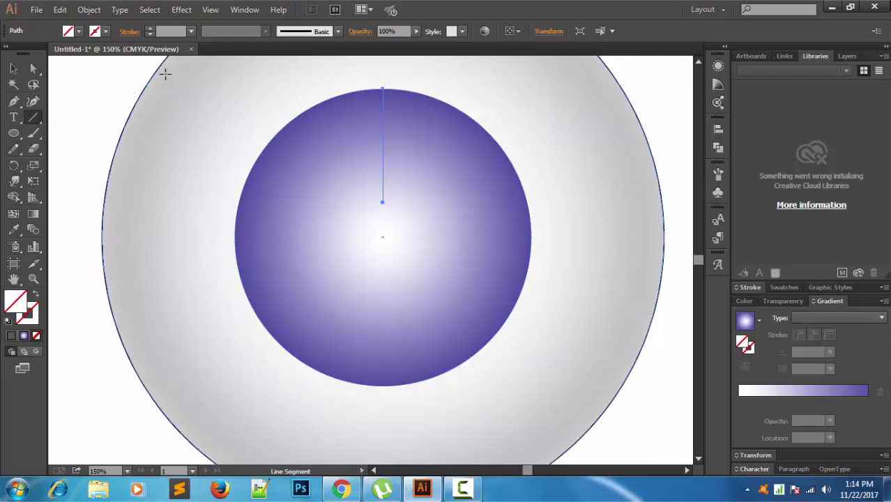
{"action": "left_click", "coordinate": [79, 31]}
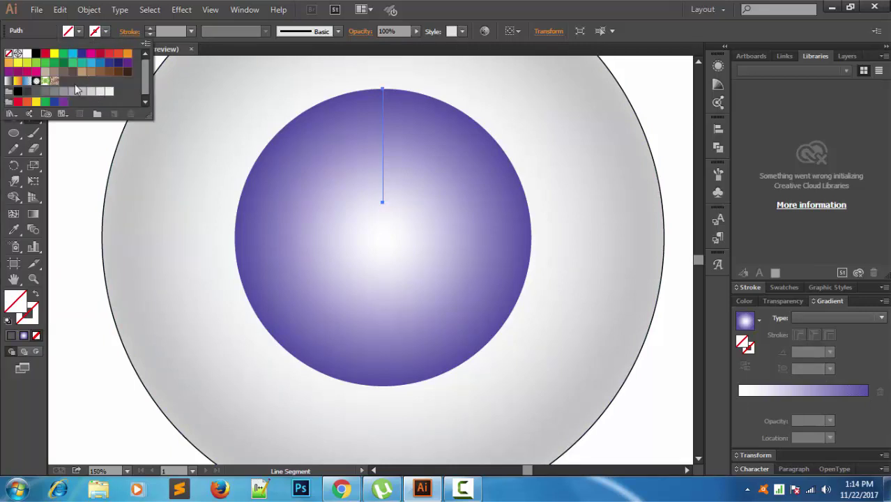
{"action": "left_click", "coordinate": [27, 54]}
{"action": "left_click", "coordinate": [191, 35]}
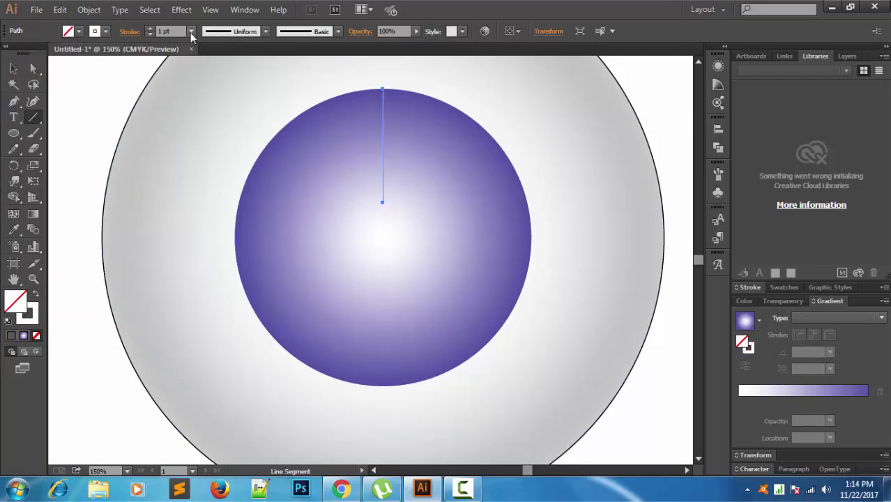
{"action": "scroll", "coordinate": [178, 30], "scroll_direction": "up", "scroll_amount": 1}
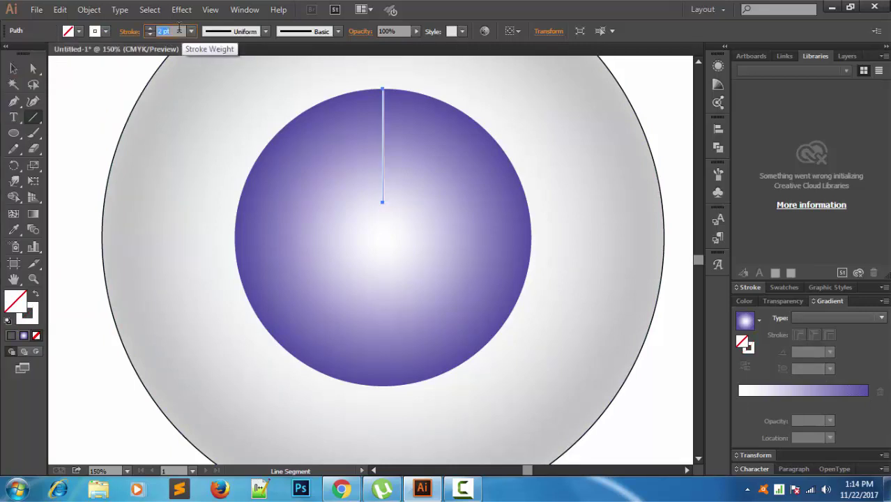
{"action": "left_click", "coordinate": [265, 30]}
{"action": "left_click", "coordinate": [240, 71]}
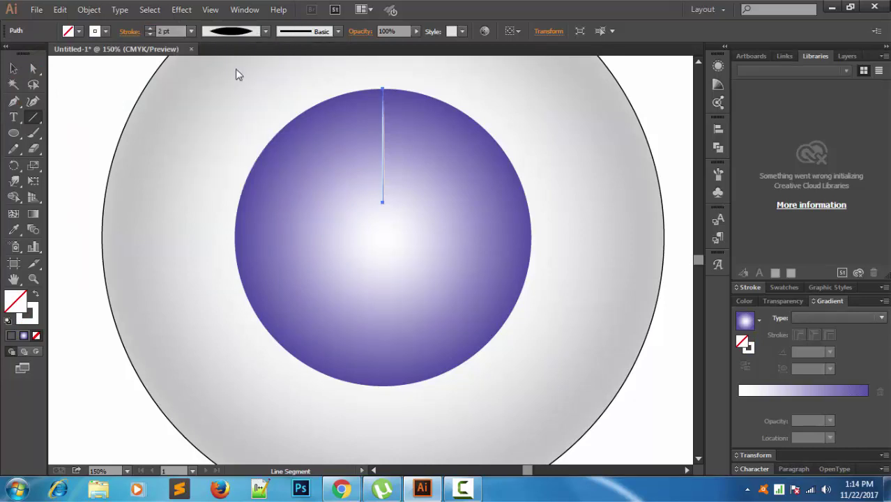
{"action": "left_click", "coordinate": [17, 165]}
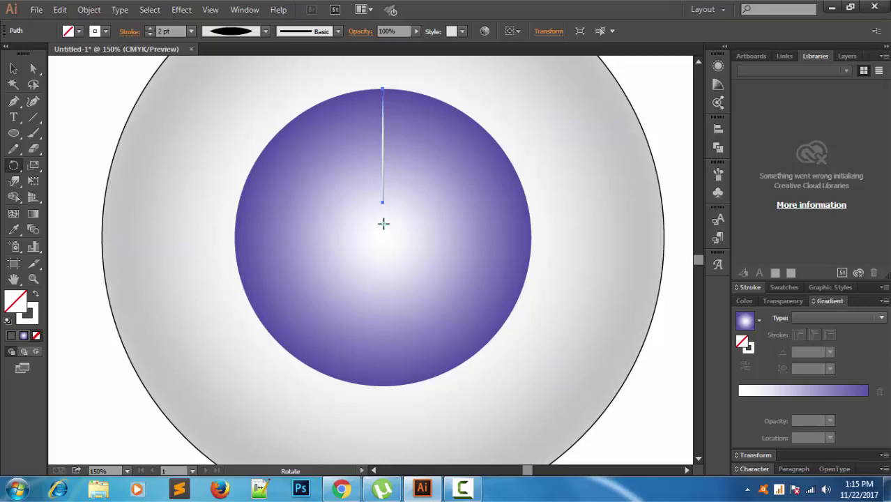
- Rotate a copy of the white line about 5° around the iris centre, then repeat with Ctrl+D until the streaks ring the iris
{"action": "left_click", "coordinate": [389, 244]}
{"action": "left_click_drag", "start_coordinate": [382, 179], "coordinate": [383, 176]}
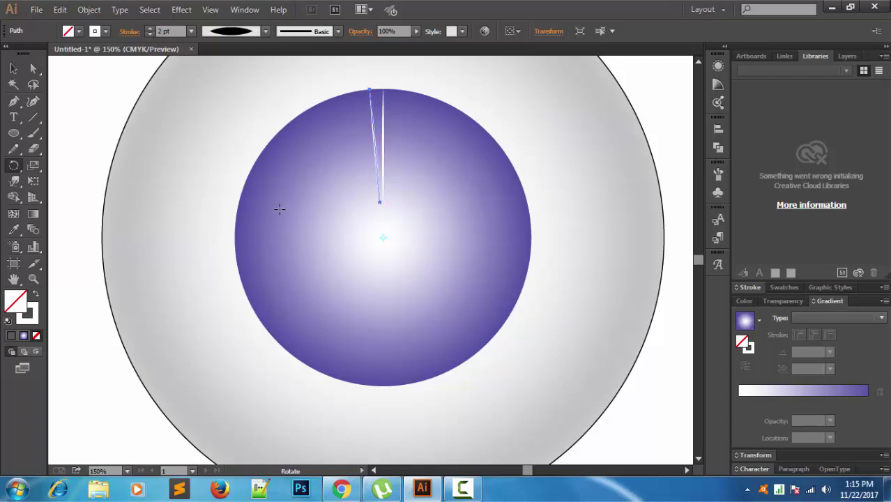
{"action": "key", "text": "ctrl+a"}
{"action": "key", "text": "ctrl+d"}
{"action": "key", "text": "ctrl+d"}
{"action": "key", "text": "ctrl+d"}
{"action": "key", "text": "ctrl+d"}
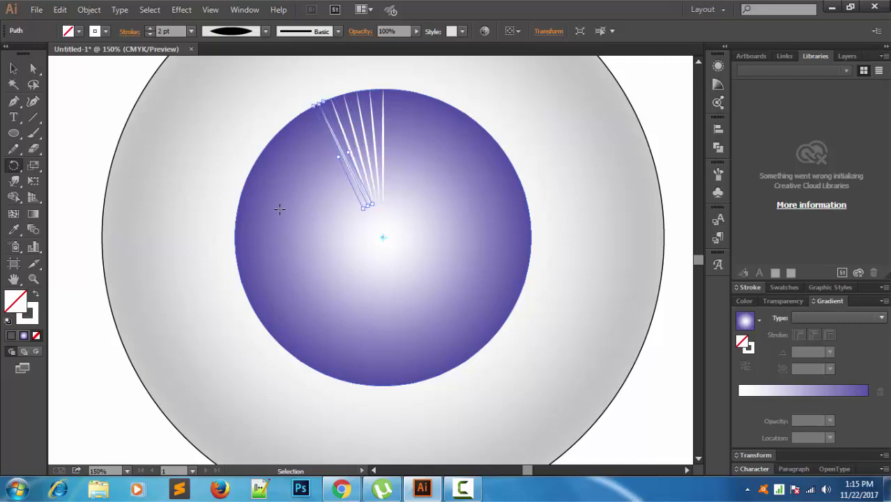
{"action": "key", "text": "ctrl+d"}
{"action": "key", "text": "ctrl+d"}
{"action": "key", "text": "ctrl+d"}
{"action": "key", "text": "ctrl+d"}
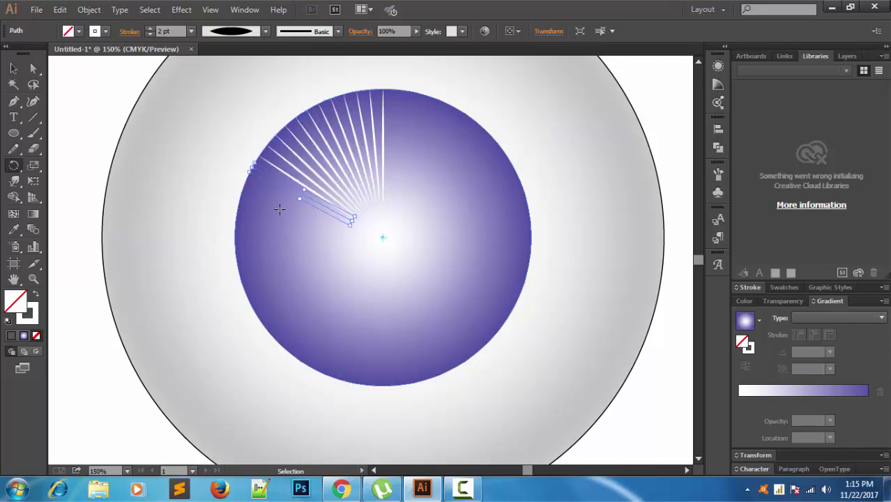
{"action": "key", "text": "ctrl+d"}
{"action": "key", "text": "ctrl+d"}
{"action": "key", "text": "ctrl+d"}
{"action": "key", "text": "ctrl+d"}
{"action": "key", "text": "ctrl+d"}
{"action": "key", "text": "ctrl+d"}
{"action": "key", "text": "ctrl+d"}
{"action": "key", "text": "ctrl+d"}
{"action": "key", "text": "ctrl+d"}
{"action": "key", "text": "ctrl+d"}
{"action": "key", "text": "ctrl+d"}
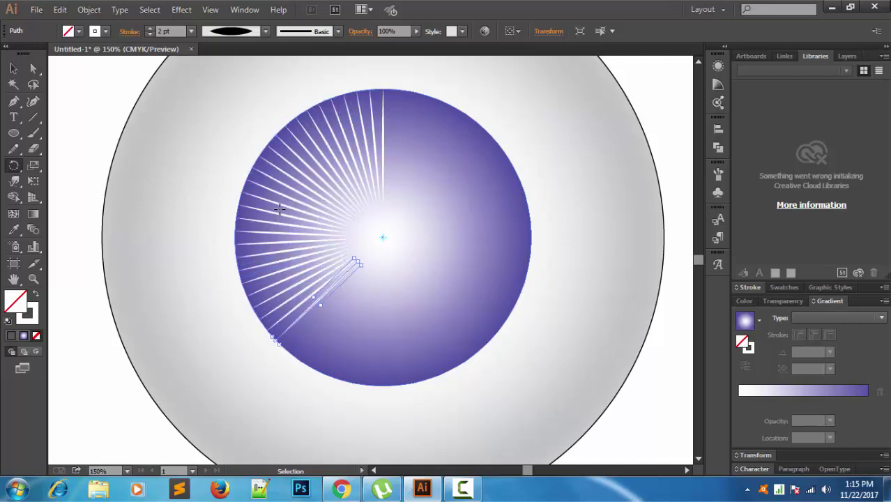
{"action": "key", "text": "ctrl+d"}
{"action": "key", "text": "ctrl+d"}
{"action": "key", "text": "ctrl+d"}
{"action": "key", "text": "ctrl+d"}
{"action": "key", "text": "ctrl+d"}
{"action": "key", "text": "ctrl+d"}
{"action": "key", "text": "ctrl+d"}
{"action": "key", "text": "ctrl+d"}
{"action": "key", "text": "ctrl+d"}
{"action": "key", "text": "ctrl+d"}
{"action": "key", "text": "ctrl+d"}
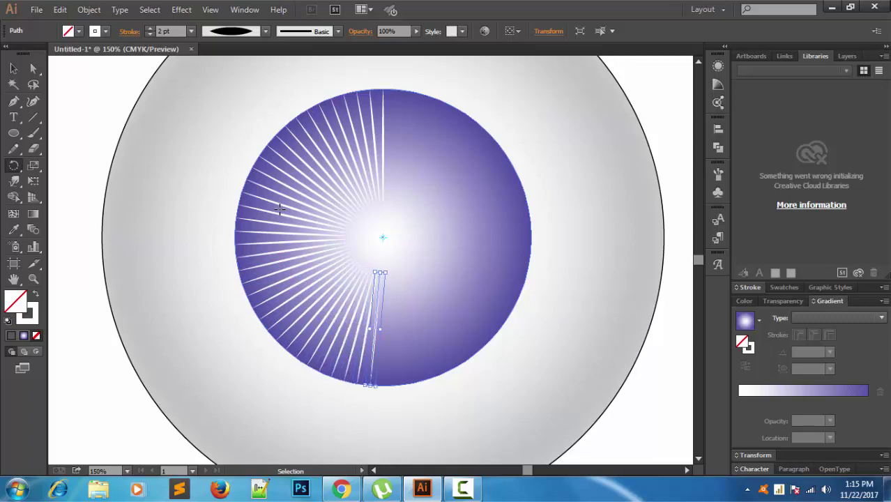
{"action": "key", "text": "ctrl+d"}
{"action": "key", "text": "ctrl+d"}
{"action": "key", "text": "ctrl+d"}
{"action": "key", "text": "ctrl+d"}
{"action": "key", "text": "ctrl+d"}
{"action": "key", "text": "ctrl+d"}
{"action": "key", "text": "ctrl+d"}
{"action": "key", "text": "ctrl+d"}
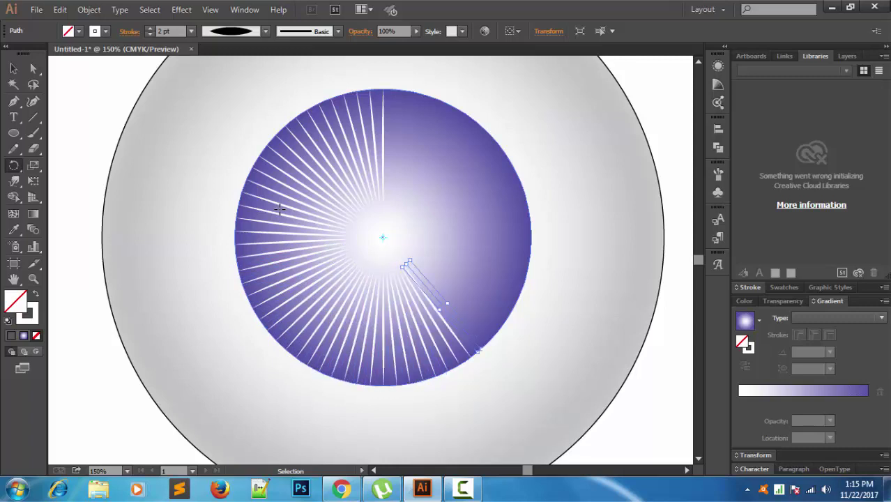
{"action": "key", "text": "ctrl+d"}
{"action": "key", "text": "ctrl+d"}
{"action": "key", "text": "ctrl+d"}
{"action": "key", "text": "ctrl+d"}
{"action": "key", "text": "ctrl+d"}
{"action": "key", "text": "ctrl+d"}
{"action": "key", "text": "ctrl+d"}
{"action": "key", "text": "ctrl+d"}
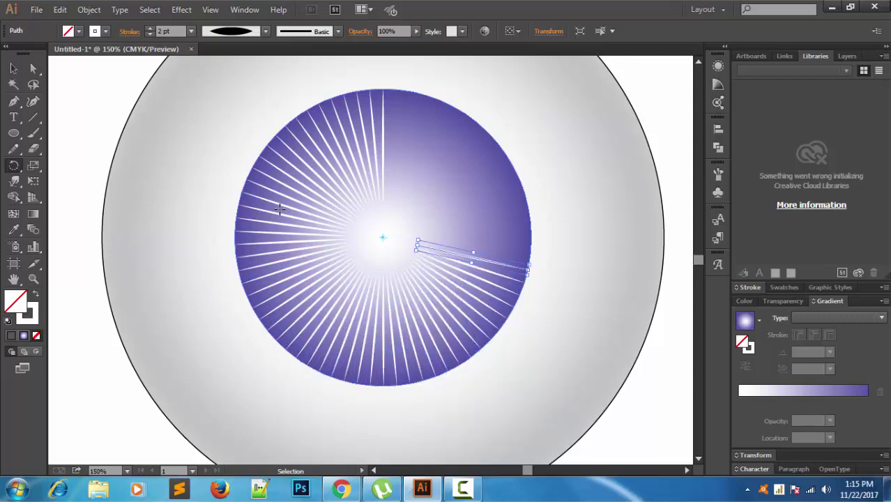
{"action": "key", "text": "ctrl+d"}
{"action": "key", "text": "ctrl+d"}
{"action": "key", "text": "ctrl+d"}
{"action": "key", "text": "ctrl+d"}
{"action": "key", "text": "ctrl+d"}
{"action": "key", "text": "ctrl+d"}
{"action": "key", "text": "ctrl+d"}
{"action": "key", "text": "ctrl+d"}
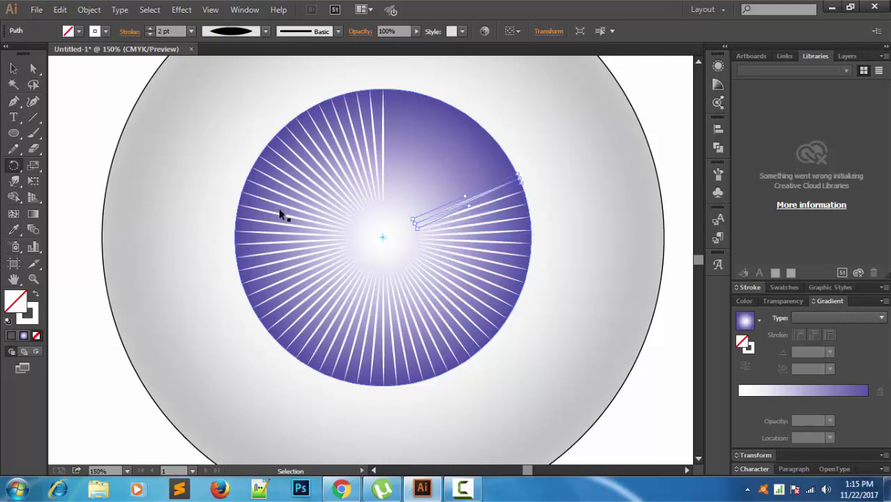
{"action": "key", "text": "ctrl+d"}
{"action": "key", "text": "ctrl+d"}
{"action": "key", "text": "ctrl+d"}
{"action": "key", "text": "ctrl+d"}
{"action": "key", "text": "ctrl+d"}
{"action": "key", "text": "ctrl+d"}
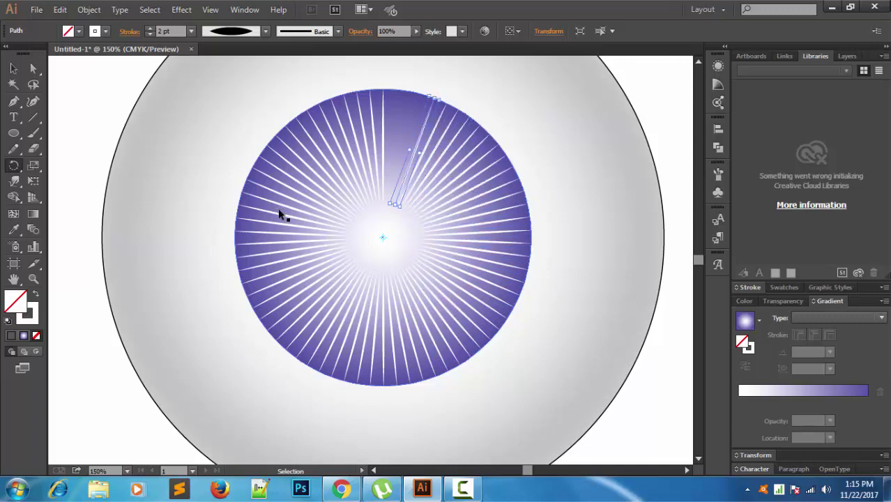
{"action": "key", "text": "ctrl+d"}
{"action": "key", "text": "ctrl+d"}
{"action": "key", "text": "ctrl+d"}
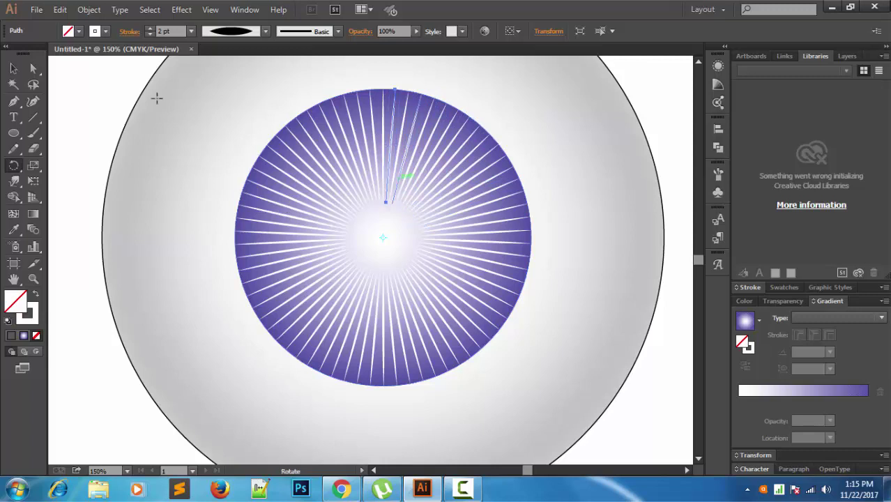
{"action": "left_click", "coordinate": [14, 68]}
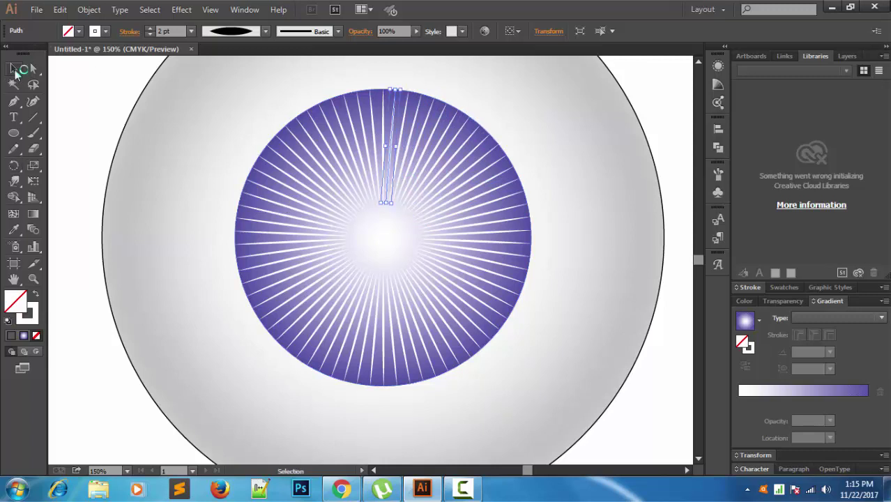
{"action": "left_click", "coordinate": [531, 167]}
{"action": "left_click", "coordinate": [505, 176]}
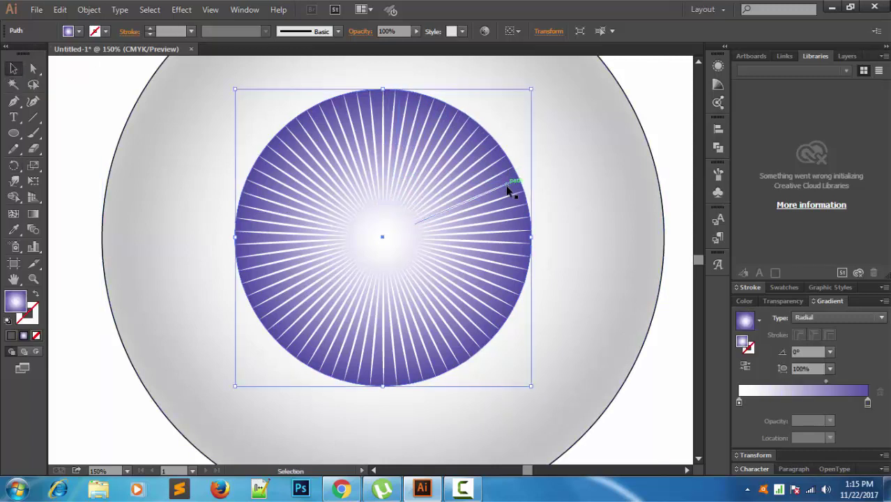
{"action": "left_click", "coordinate": [518, 191]}
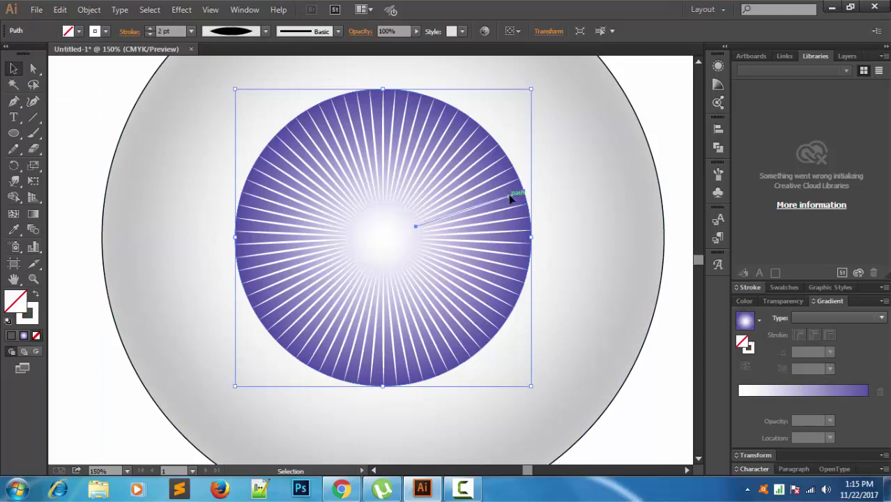
{"action": "left_click", "coordinate": [545, 182]}
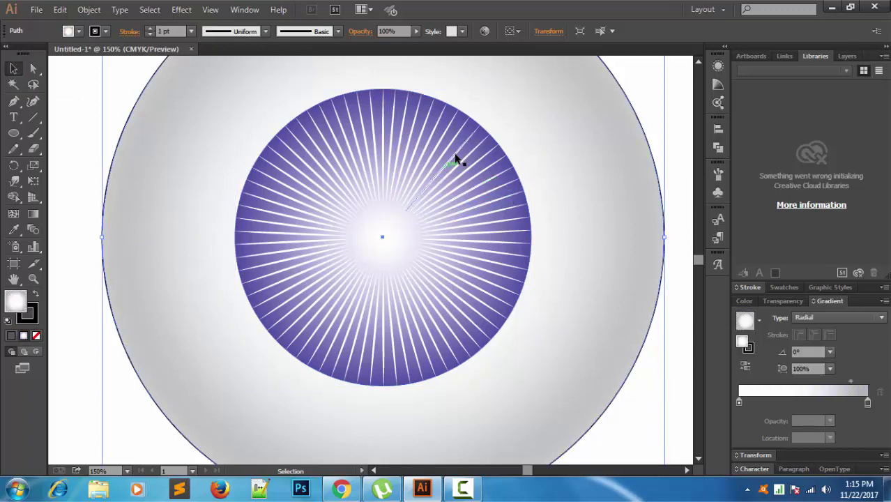
{"action": "left_click", "coordinate": [457, 159]}
{"action": "left_click", "coordinate": [517, 132]}
{"action": "left_click", "coordinate": [494, 139]}
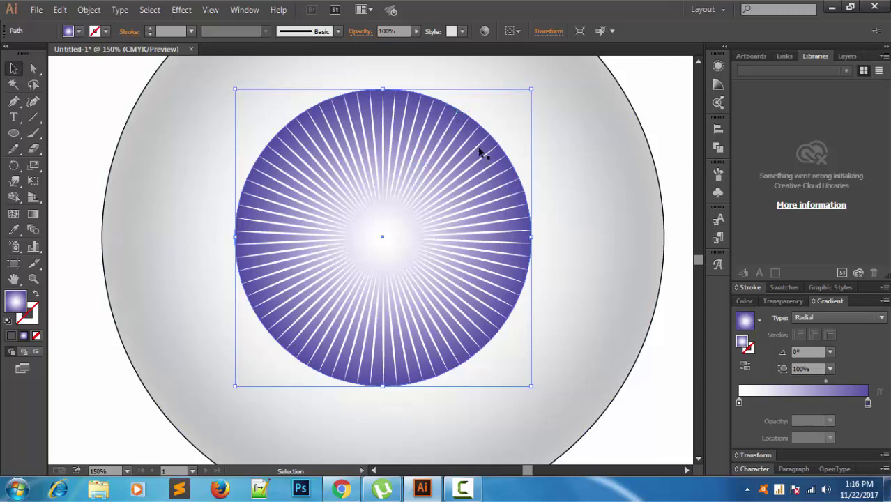
{"action": "left_click", "coordinate": [567, 153]}
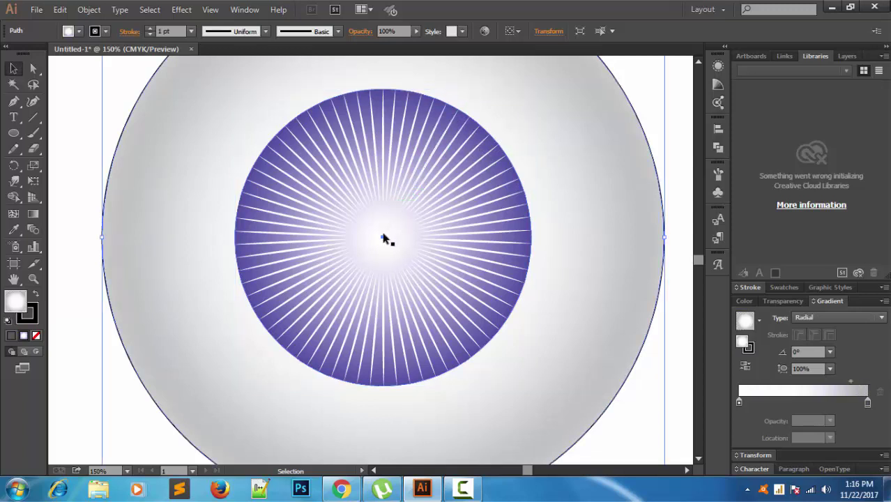
{"action": "left_click", "coordinate": [347, 228]}
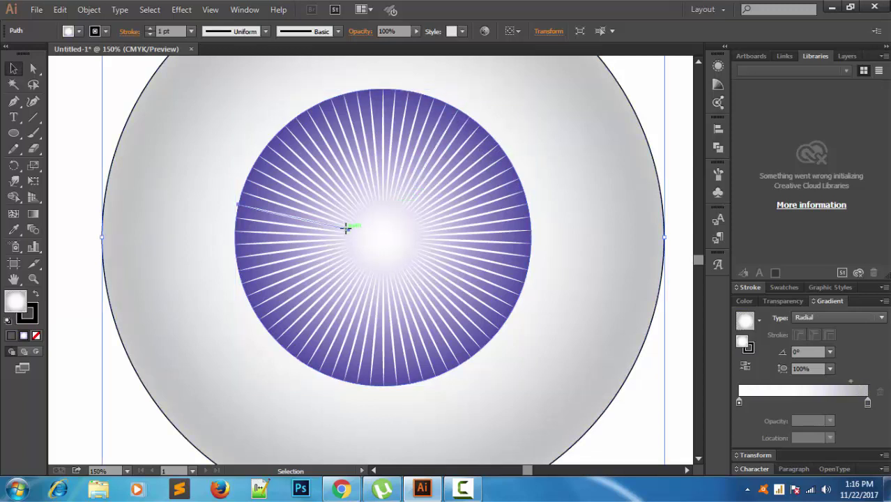
- Select all the eyeball artwork and group the selected objects
{"action": "key", "text": "ctrl+a"}
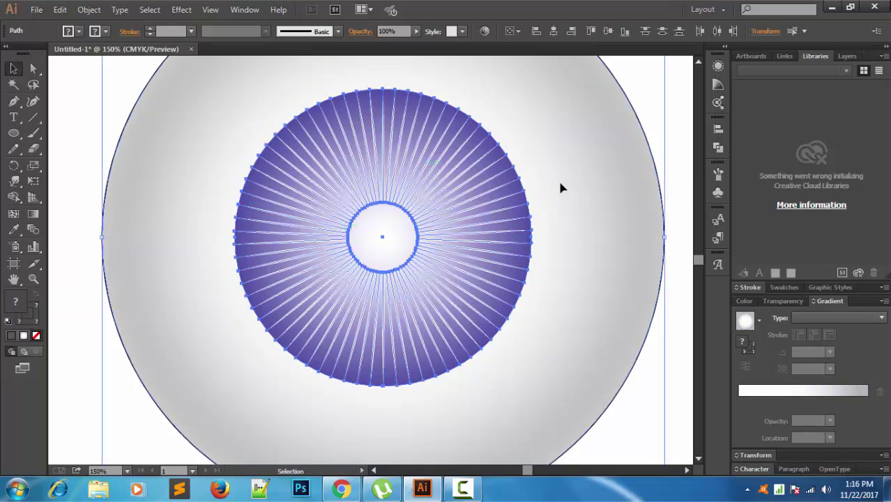
{"action": "key", "text": "a"}
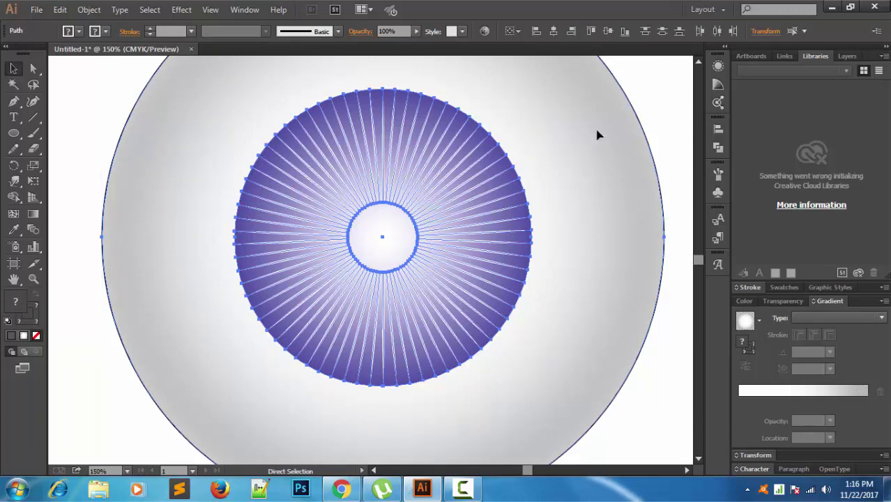
{"action": "key", "text": "v"}
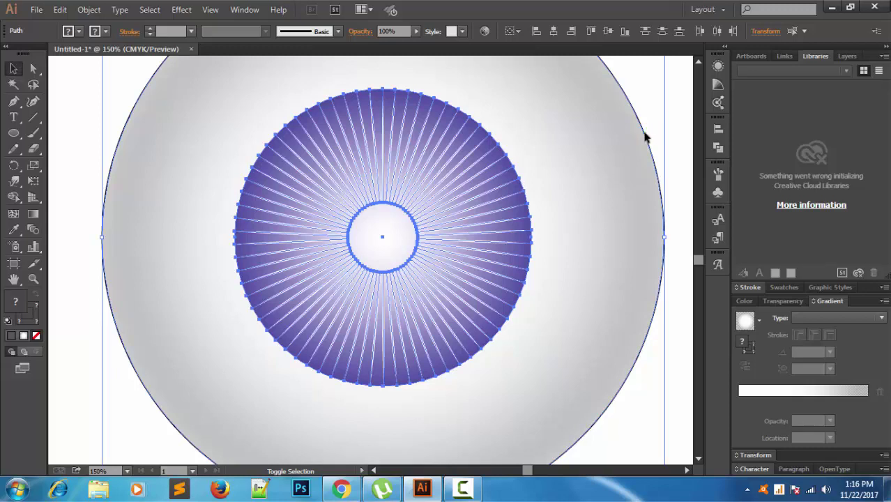
{"action": "left_click", "coordinate": [647, 138], "text": "shift"}
{"action": "left_click", "coordinate": [617, 151], "text": "shift"}
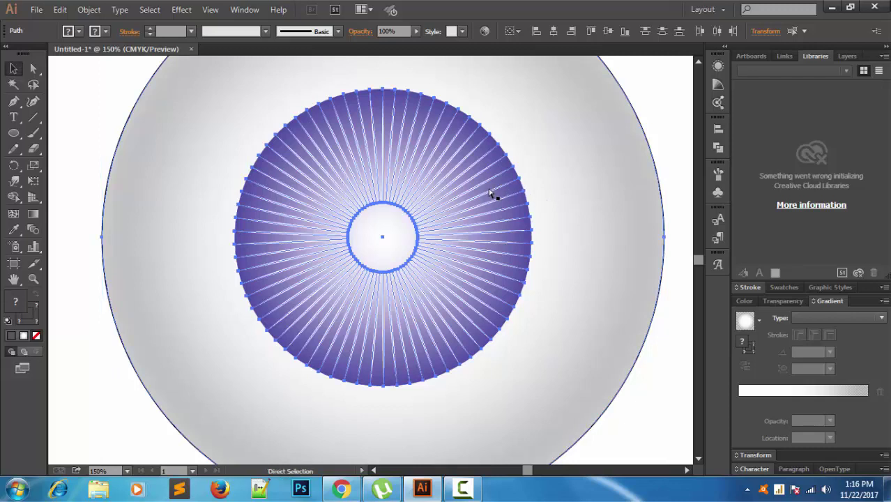
{"action": "key", "text": "ctrl+g"}
- Regroup the iris and streaks without the outer circle, scaling the group to about 3.43 in
{"action": "key", "text": "ctrl+z"}
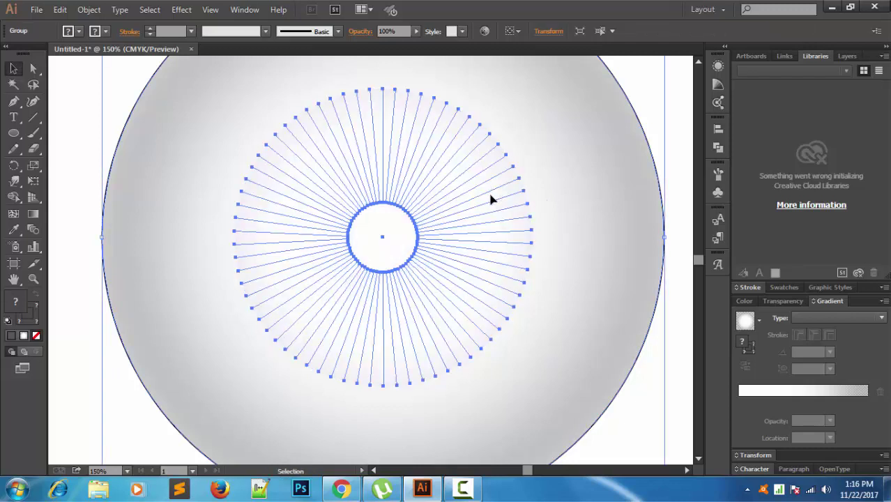
{"action": "key", "text": "ctrl+shift+z"}
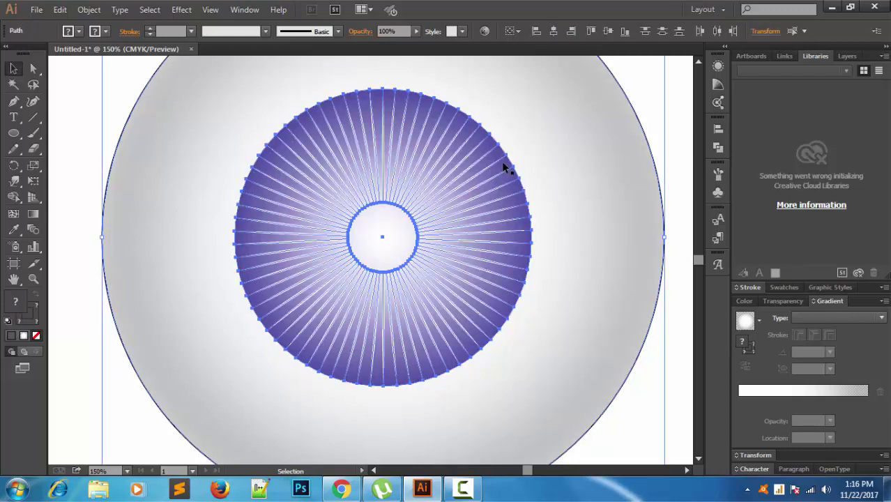
{"action": "left_click", "coordinate": [663, 187], "text": "shift"}
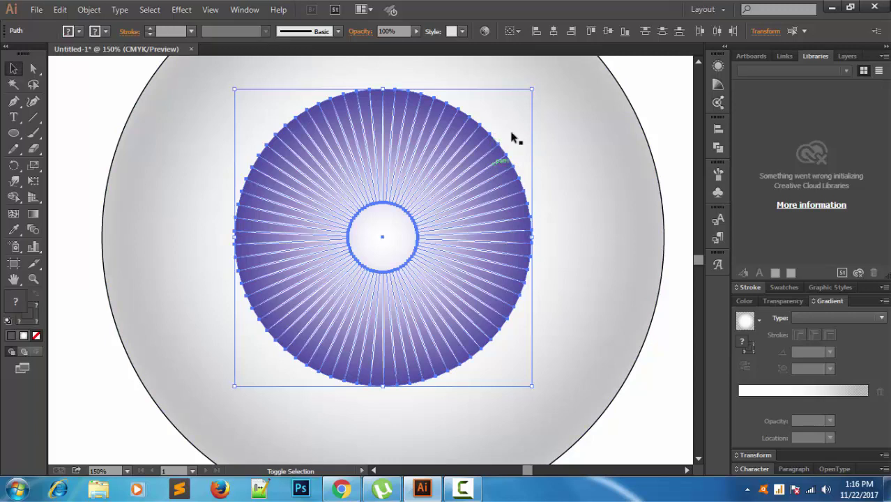
{"action": "key", "text": "ctrl+a"}
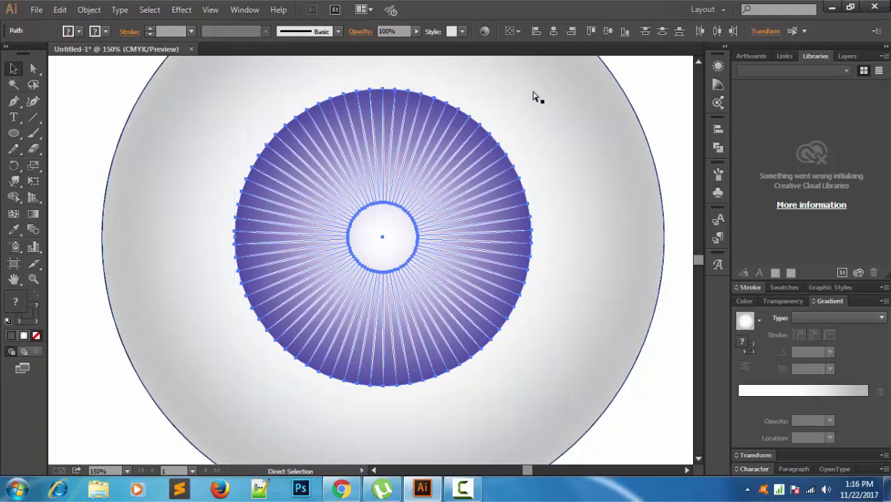
{"action": "key", "text": "v"}
{"action": "mouse_move", "coordinate": [532, 89]}
{"action": "left_mouse_down"}
{"action": "mouse_move", "coordinate": [524, 102]}
{"action": "mouse_move", "coordinate": [547, 148]}
{"action": "left_mouse_up"}
- Undo the disc's last resize and ungroup the rays and pupil ring
{"action": "key", "text": "a"}
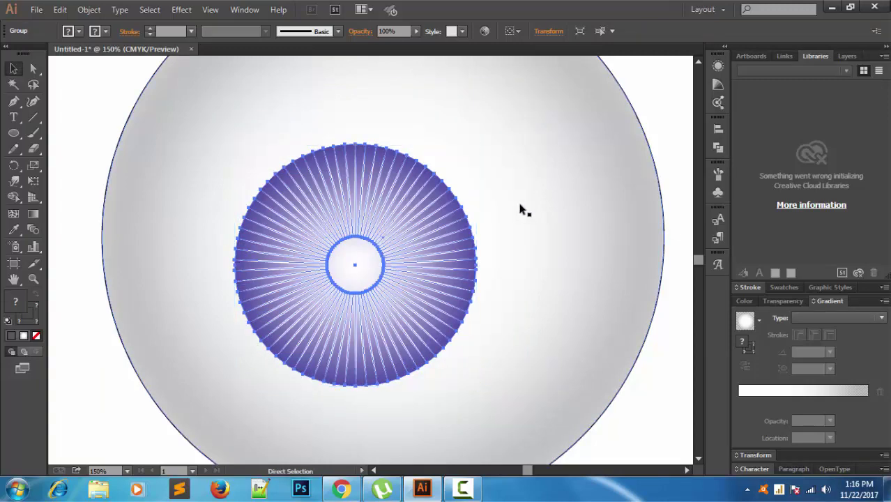
{"action": "key", "text": "ctrl+z"}
{"action": "key", "text": "v"}
{"action": "right_click", "coordinate": [497, 158]}
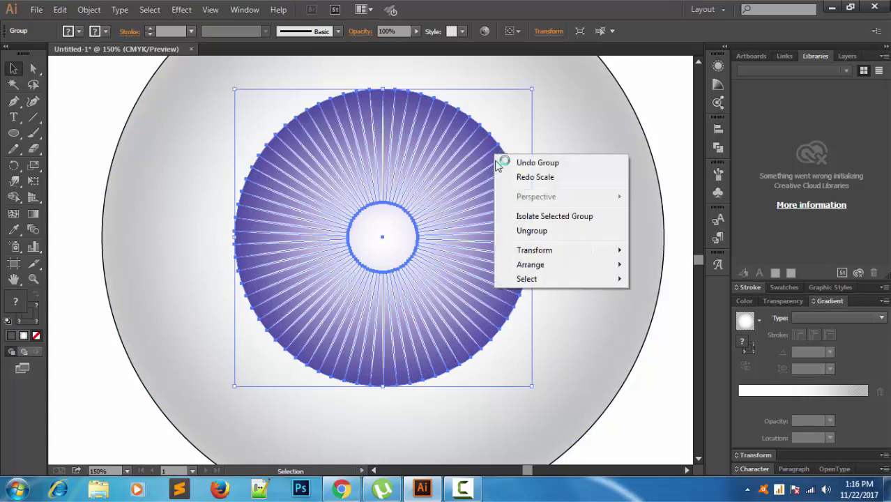
{"action": "left_click", "coordinate": [527, 230]}
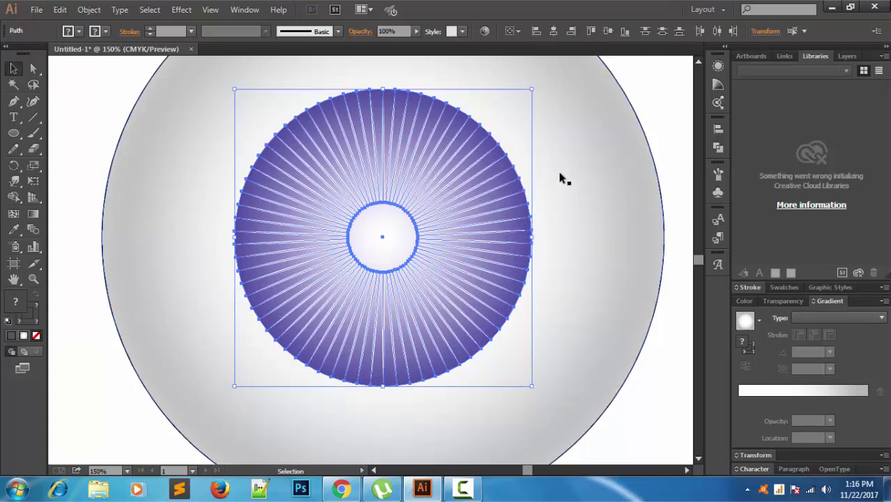
- Zoom in on the rays' outer edge and check that each ray is selected
{"action": "key", "text": "ctrl+plus"}
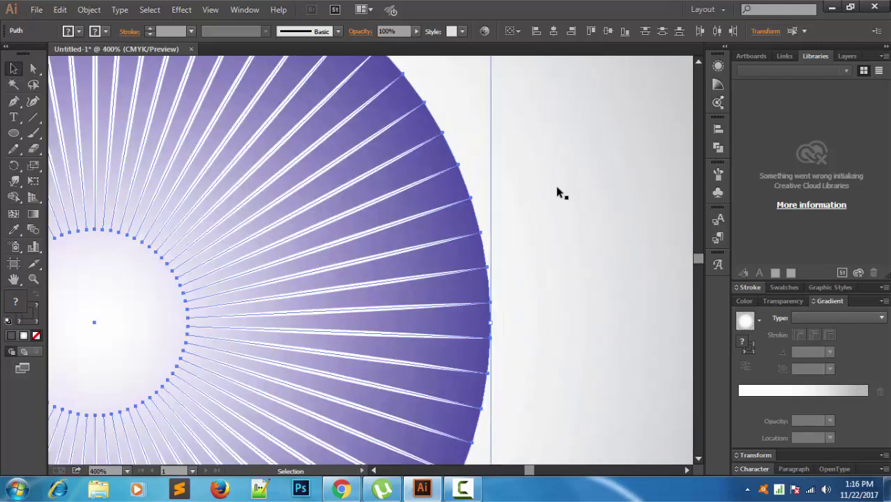
{"action": "left_click", "coordinate": [467, 194], "text": "shift"}
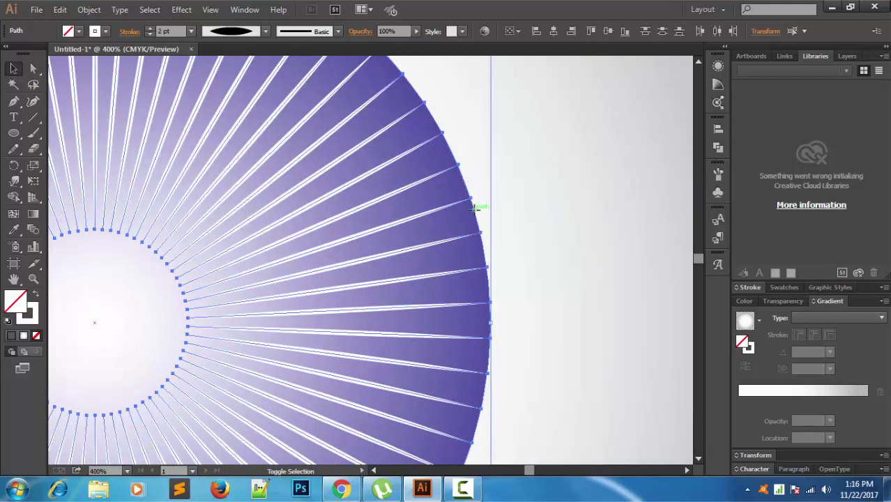
{"action": "left_click", "coordinate": [474, 207], "text": "shift"}
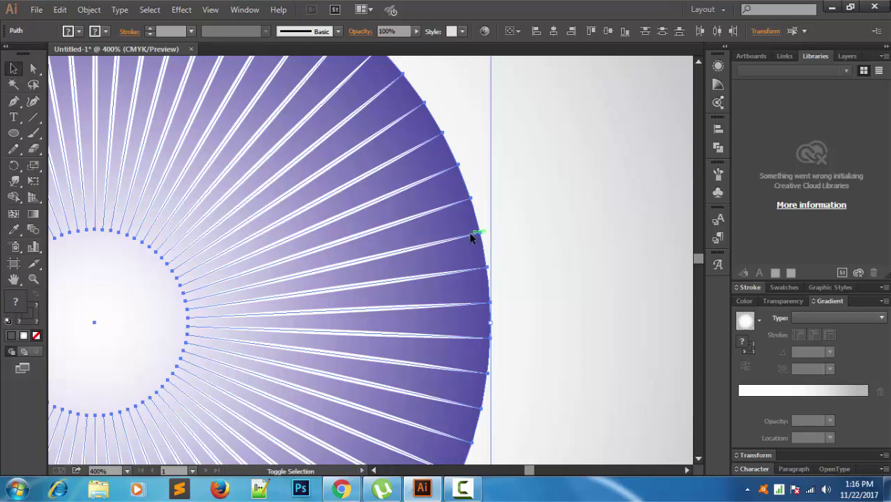
{"action": "left_click", "coordinate": [478, 240], "text": "shift"}
{"action": "left_click", "coordinate": [474, 237], "text": "shift"}
{"action": "left_click", "coordinate": [484, 243], "text": "shift"}
{"action": "left_click", "coordinate": [486, 247], "text": "shift"}
{"action": "scroll", "coordinate": [534, 211], "scroll_direction": "down", "scroll_amount": 2}
{"action": "scroll", "coordinate": [566, 173], "scroll_direction": "down", "scroll_amount": 1}
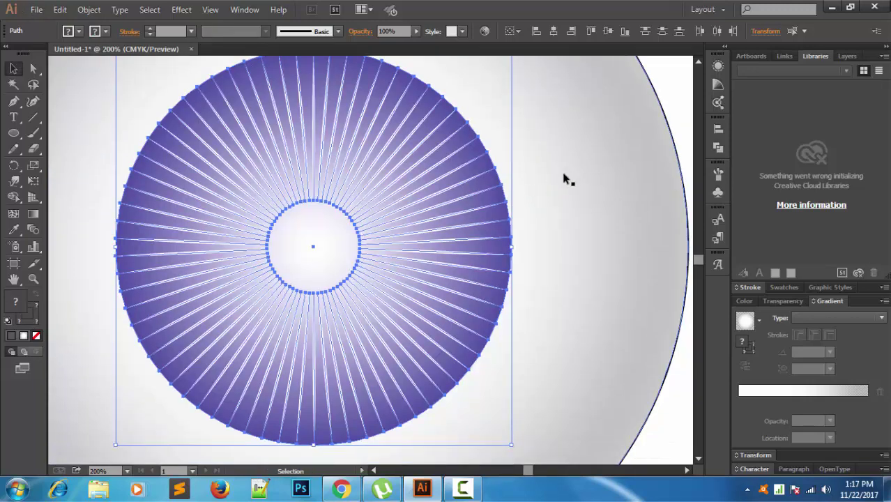
{"action": "scroll", "coordinate": [564, 178], "scroll_direction": "down", "scroll_amount": 1}
- Scale the ray circle down from its corner to fit inside the purple iris
{"action": "left_click_drag", "start_coordinate": [525, 81], "coordinate": [477, 130]}
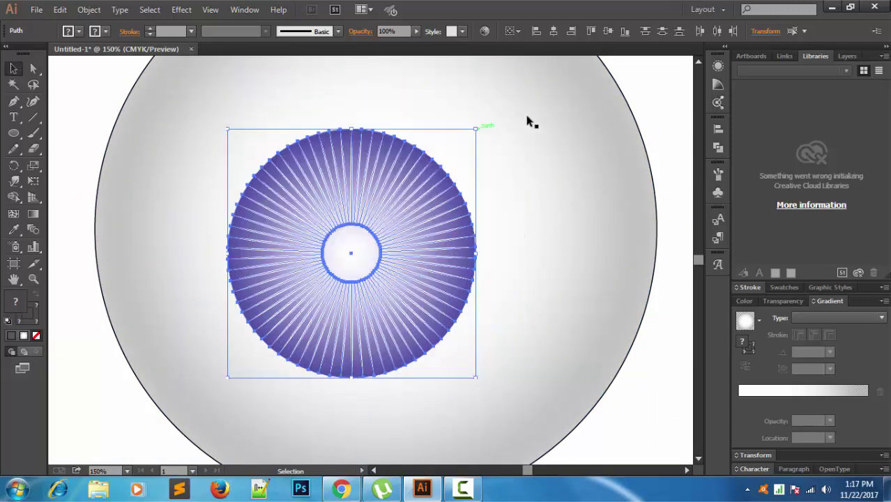
{"action": "key", "text": "a"}
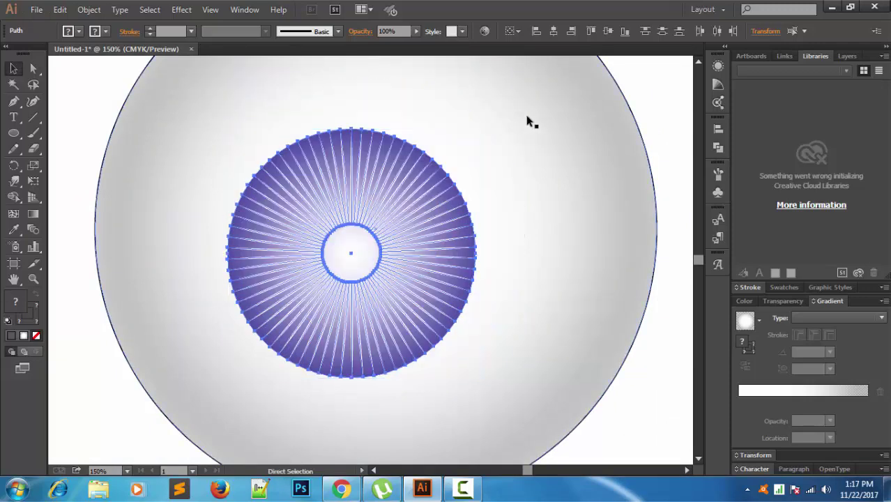
{"action": "key", "text": "ctrl+z"}
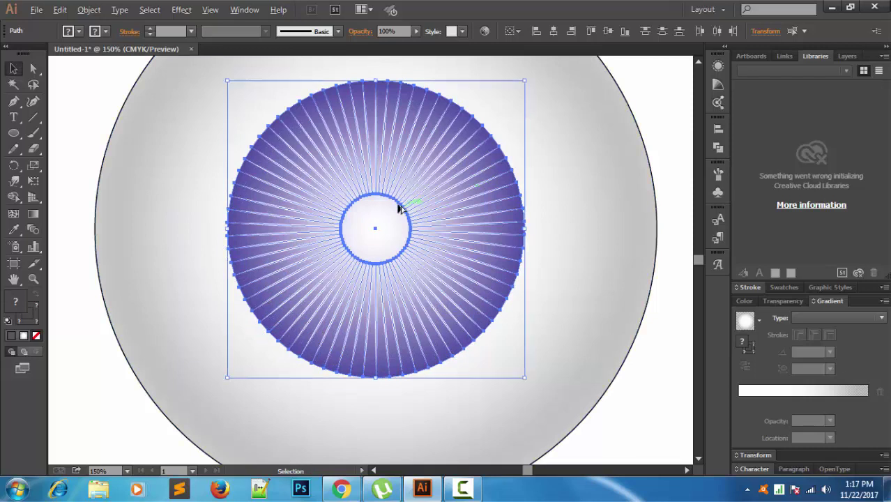
{"action": "left_click", "coordinate": [375, 233], "text": "shift"}
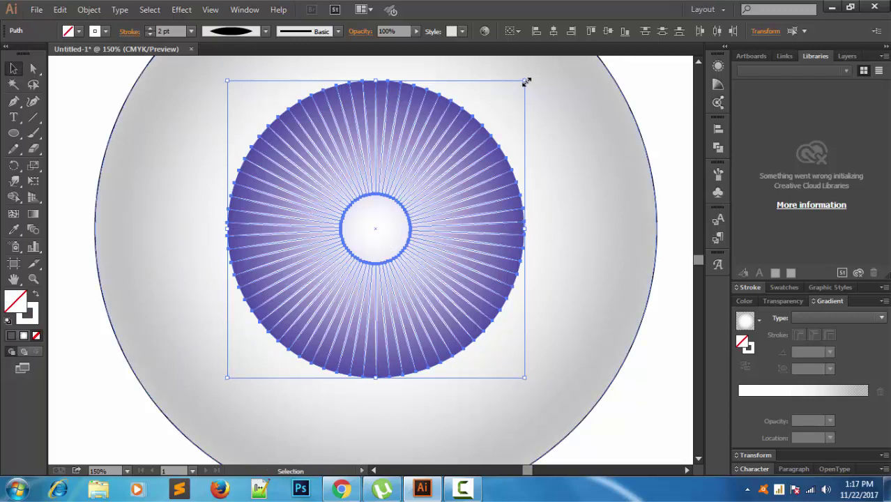
{"action": "left_click_drag", "start_coordinate": [526, 81], "coordinate": [486, 121]}
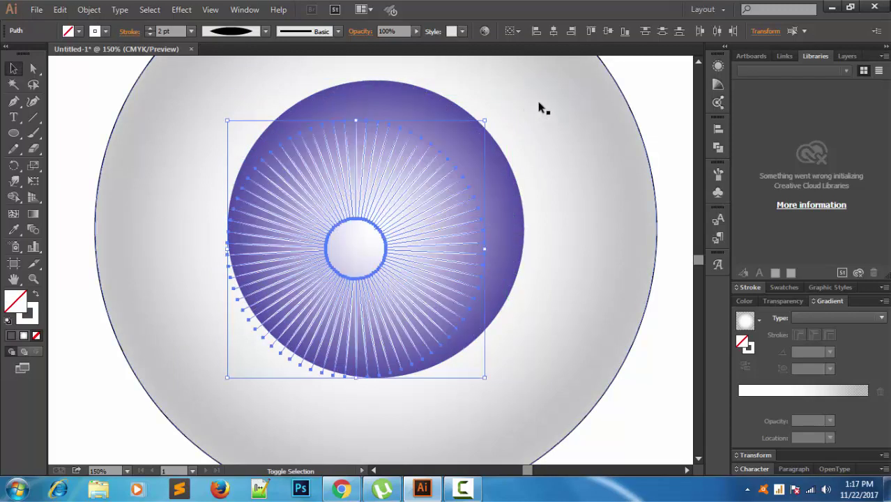
- Group the rays and pupil ring together, then select the outer grey eyeball circle
{"action": "right_click", "coordinate": [420, 181]}
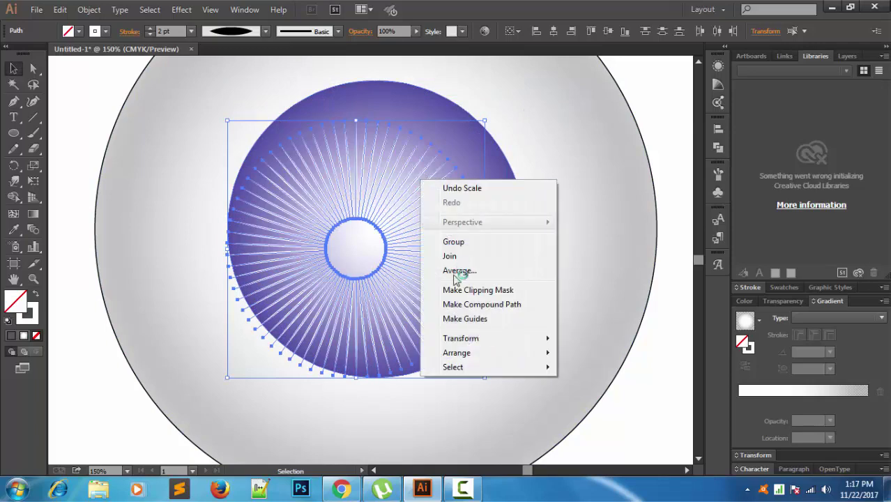
{"action": "left_click", "coordinate": [471, 244]}
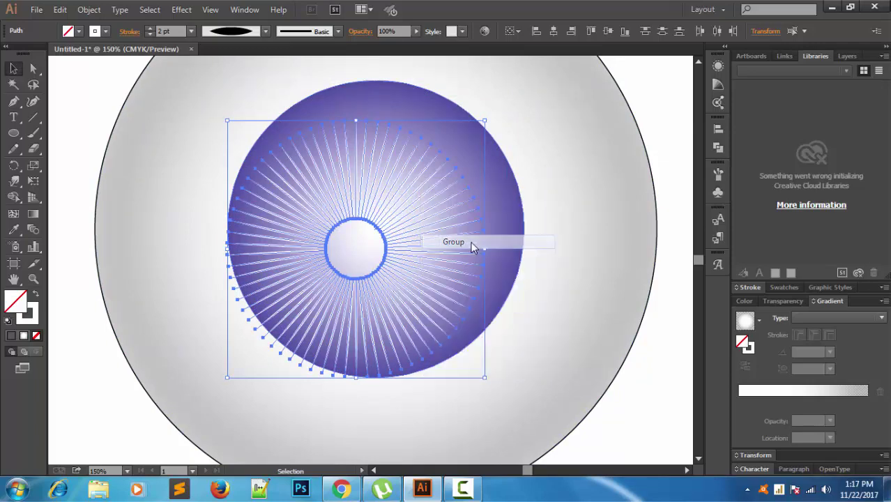
{"action": "left_click", "coordinate": [591, 161]}
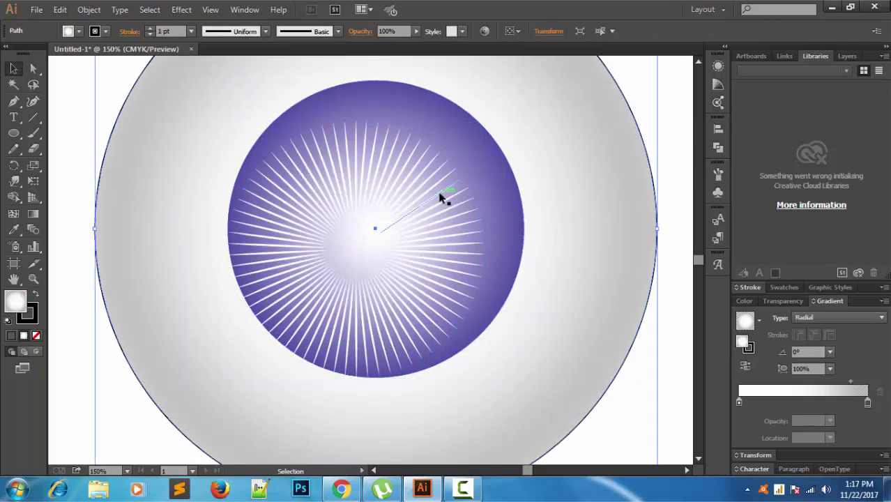
- Move the rays group toward the iris centre and zoom out to the whole eyeball
{"action": "left_click_drag", "start_coordinate": [411, 215], "coordinate": [421, 198]}
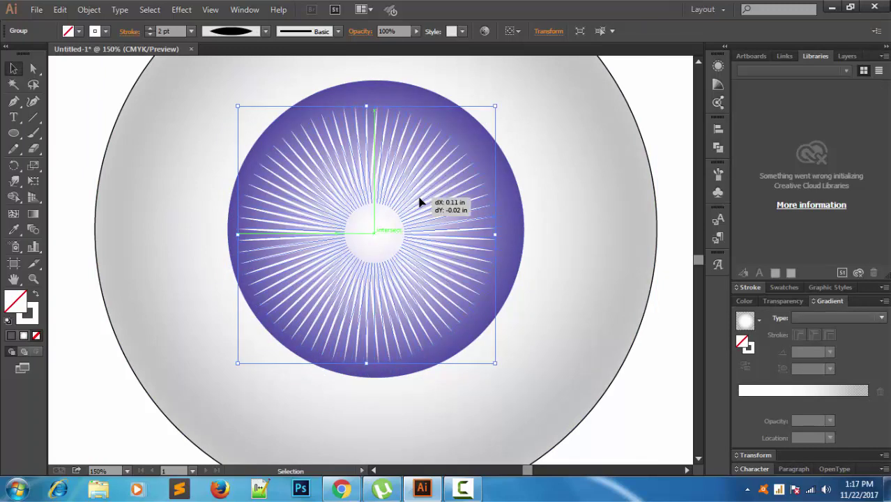
{"action": "left_click", "coordinate": [576, 171]}
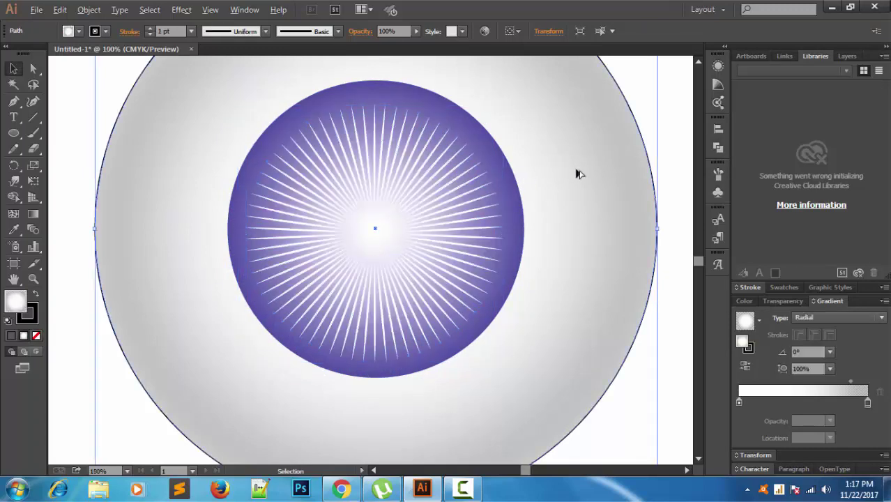
{"action": "key", "text": "ctrl+minus"}
{"action": "mouse_move", "coordinate": [563, 213]}
{"action": "left_mouse_down"}
{"action": "mouse_move", "coordinate": [531, 259]}
{"action": "mouse_move", "coordinate": [512, 265]}
{"action": "left_mouse_up"}
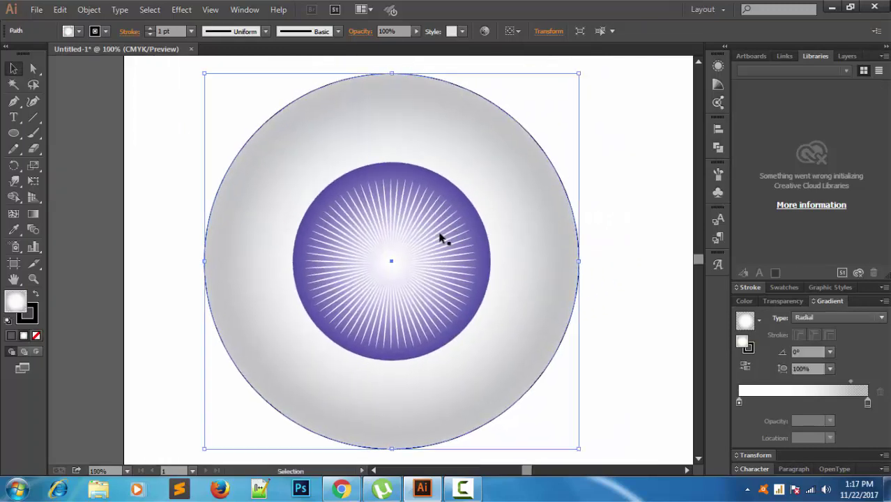
- Align the rays group to the purple iris, centred horizontally and vertically
{"action": "left_click", "coordinate": [360, 214]}
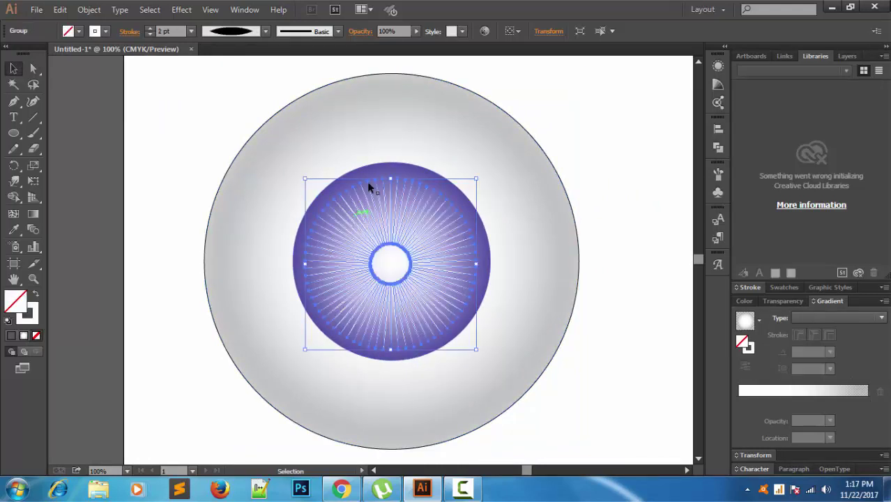
{"action": "left_click", "coordinate": [383, 171], "text": "shift"}
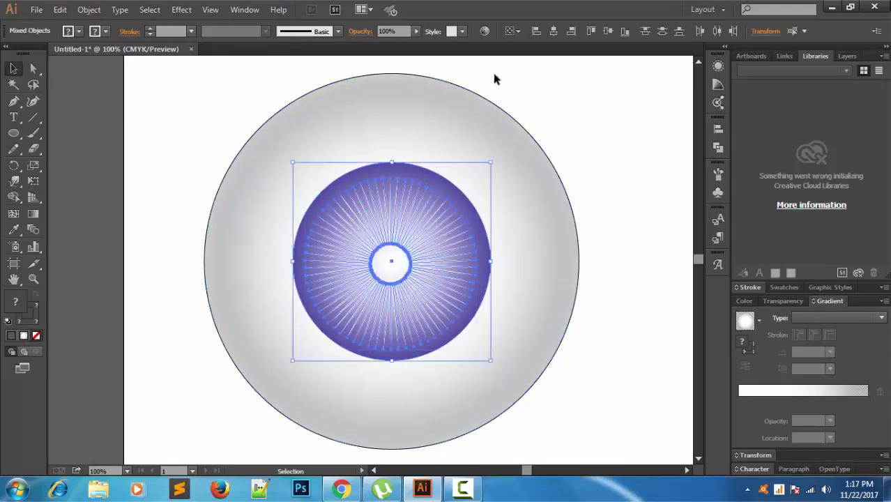
{"action": "left_click", "coordinate": [537, 32]}
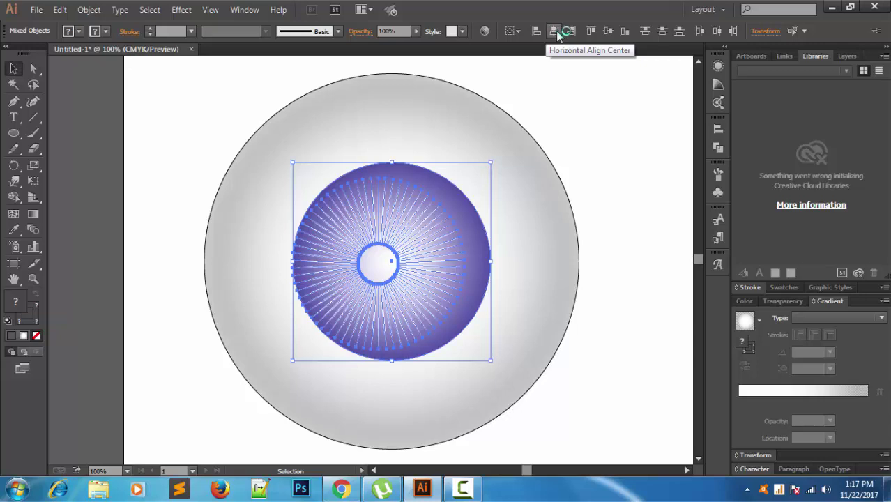
{"action": "left_click", "coordinate": [553, 32]}
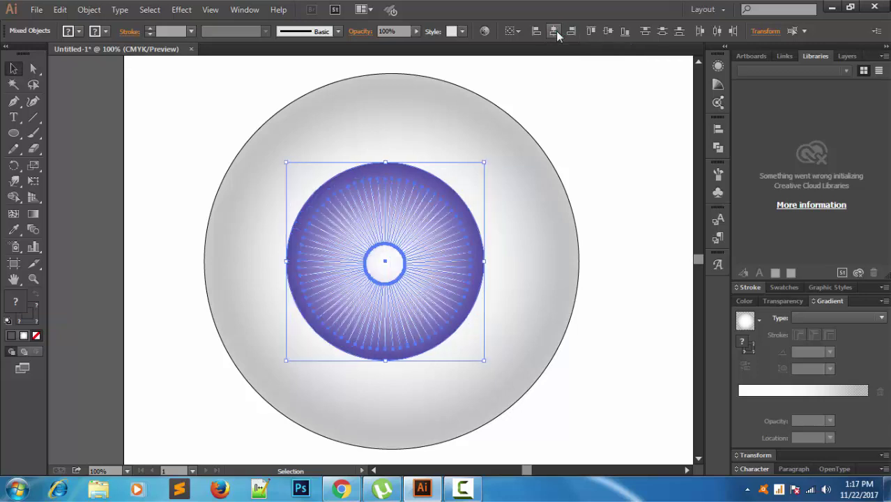
{"action": "left_click", "coordinate": [605, 31]}
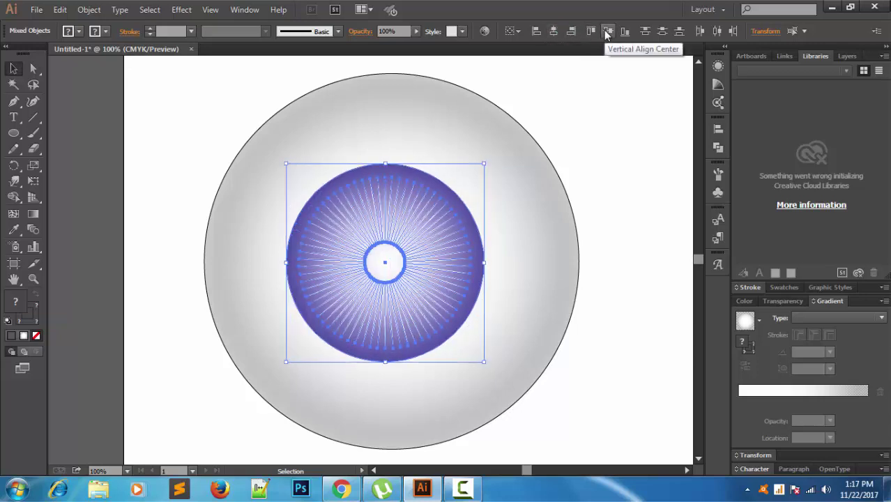
{"action": "left_click", "coordinate": [605, 166]}
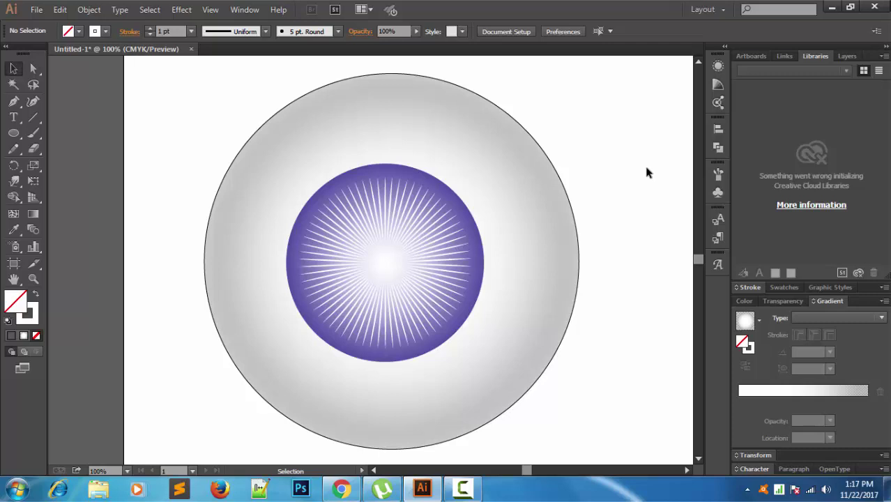
- Zoom out, marquee-select the whole eyeball and drag it 2.75 in right
{"action": "key", "text": "ctrl+minus"}
{"action": "left_click_drag", "start_coordinate": [647, 174], "coordinate": [502, 179]}
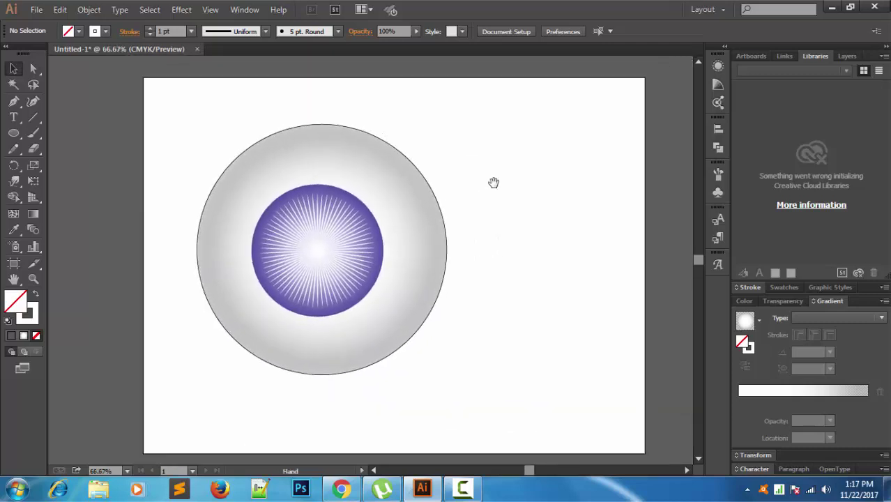
{"action": "left_click_drag", "start_coordinate": [219, 119], "coordinate": [435, 319]}
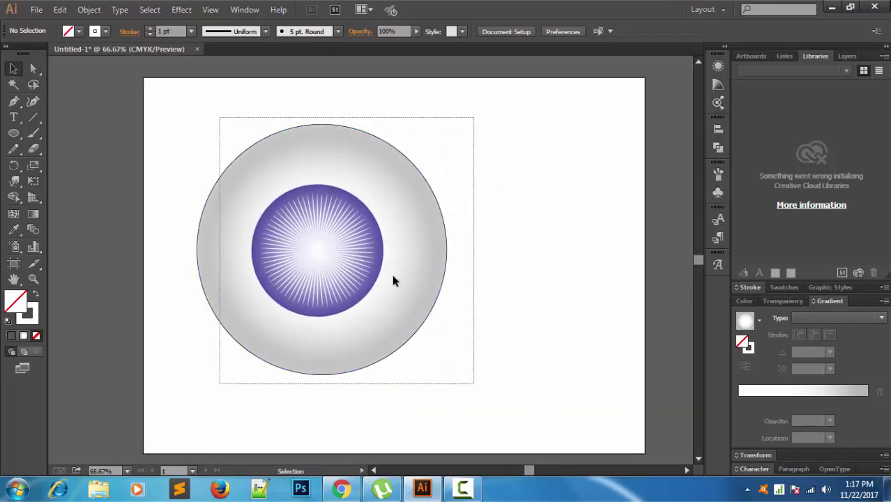
{"action": "left_click_drag", "start_coordinate": [392, 276], "coordinate": [480, 276]}
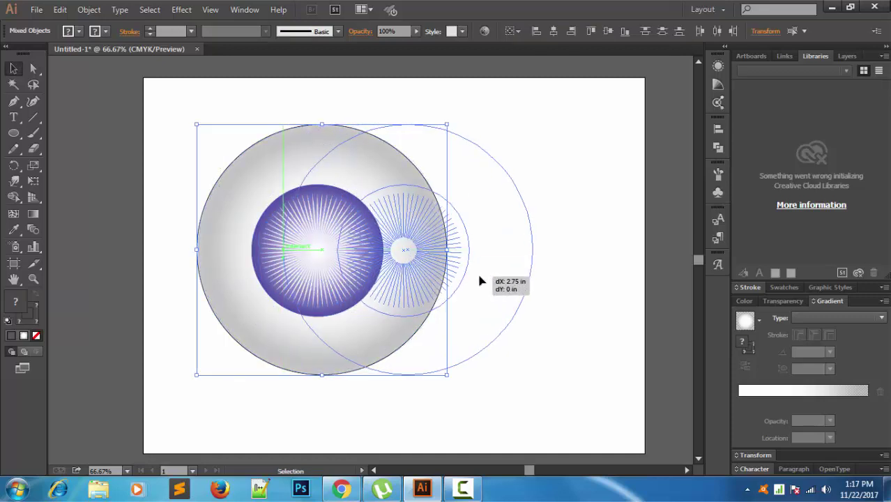
- Clear the selection and select the purple iris circle
{"action": "left_click", "coordinate": [587, 235]}
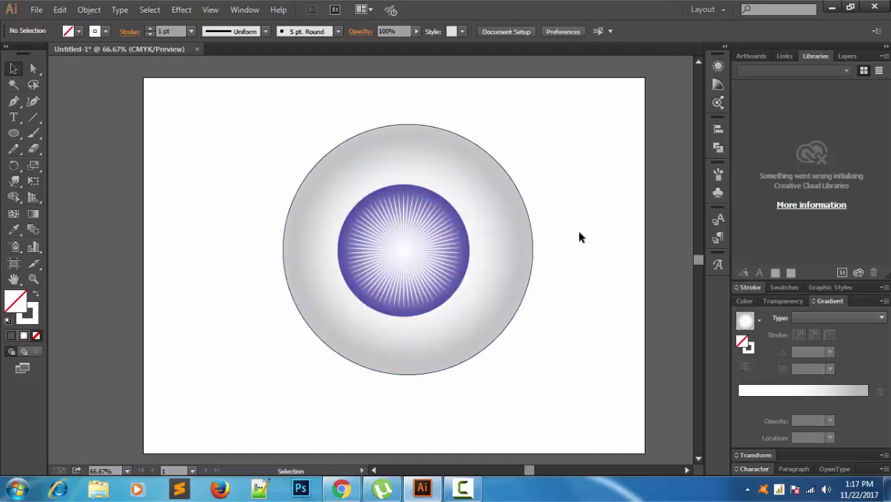
{"action": "left_click", "coordinate": [450, 244]}
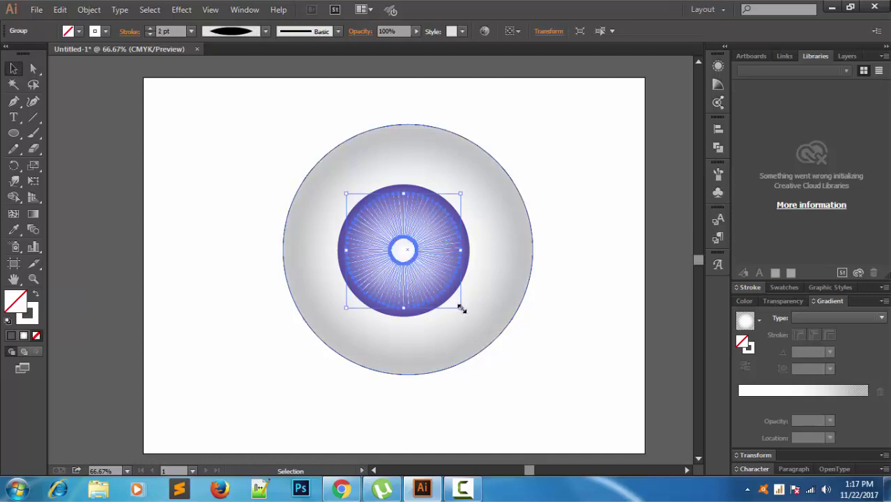
{"action": "left_click", "coordinate": [559, 197]}
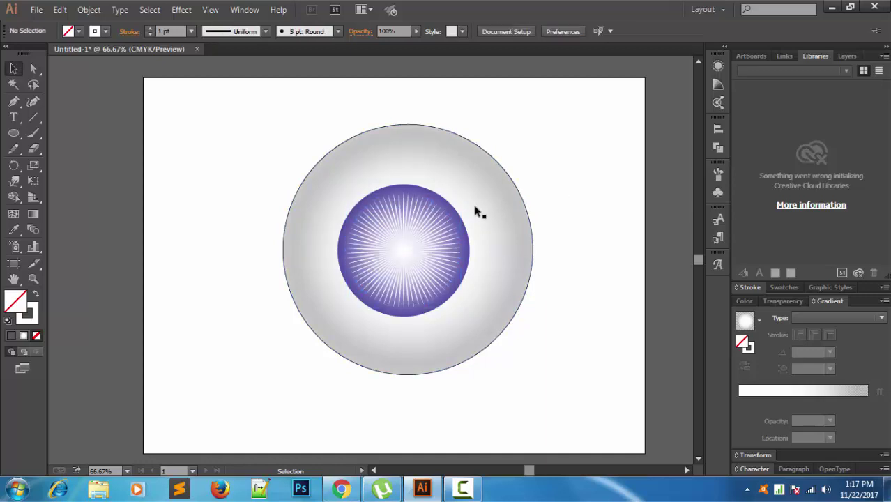
{"action": "left_click", "coordinate": [412, 186]}
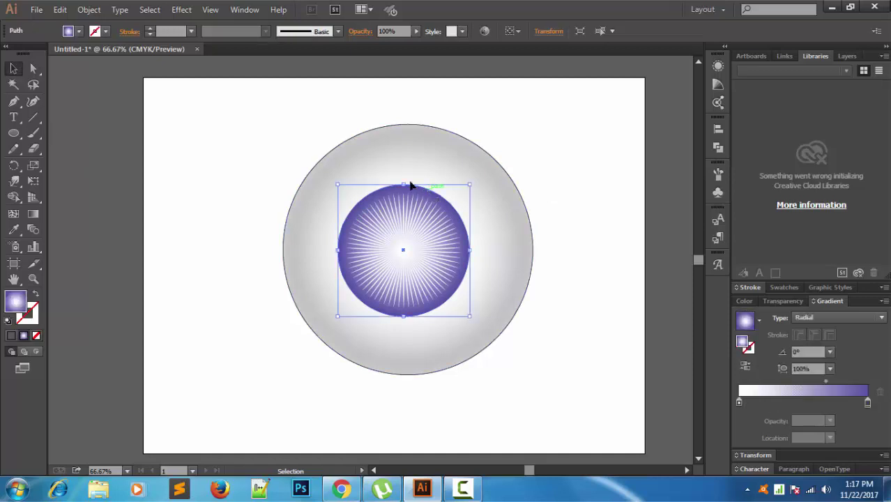
- Copy the gradient iris circle, Paste in Front, and scale the copy down
{"action": "left_click", "coordinate": [60, 10]}
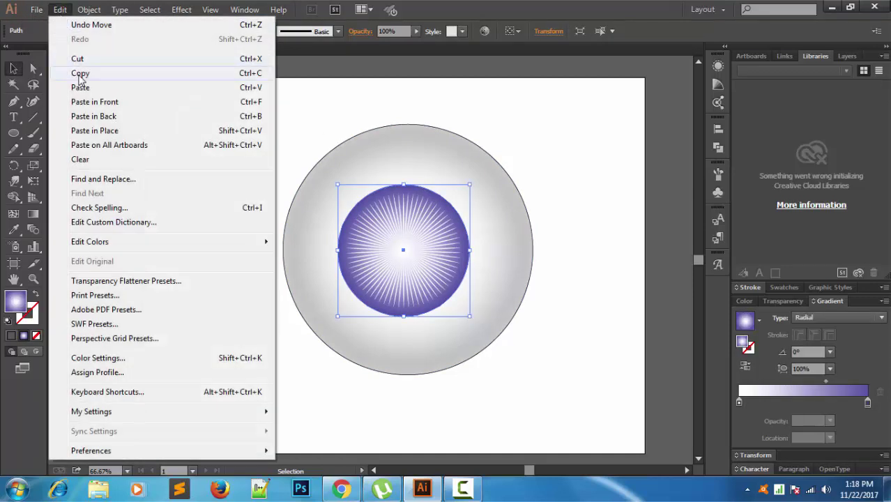
{"action": "left_click", "coordinate": [77, 76]}
{"action": "left_click", "coordinate": [61, 10]}
{"action": "left_click", "coordinate": [93, 103]}
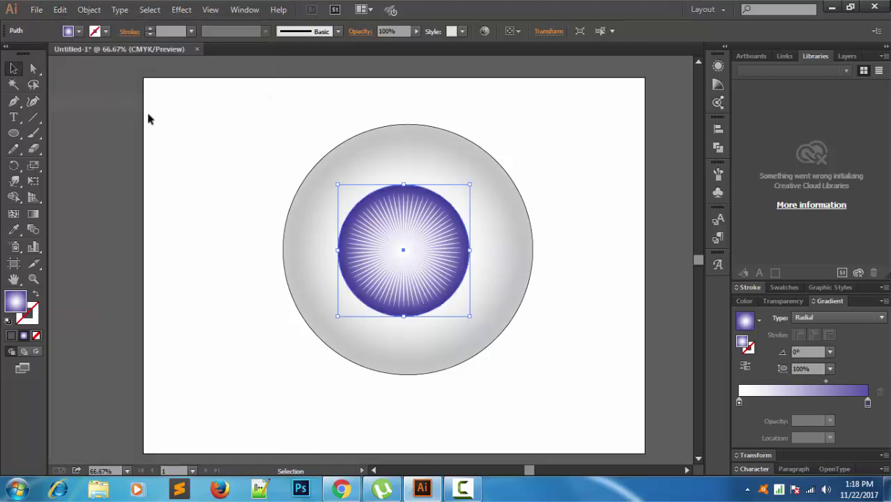
{"action": "left_click_drag", "start_coordinate": [469, 185], "coordinate": [442, 241]}
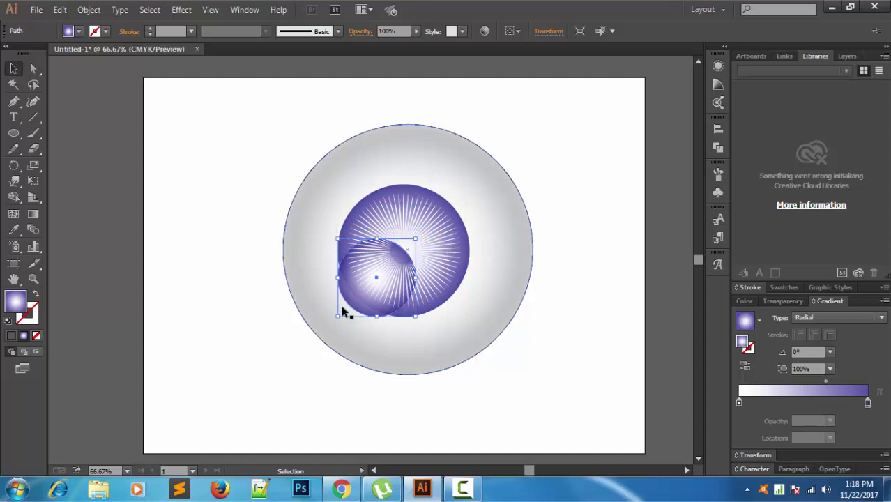
- Bring the small circle to front and centre and size it within the iris
{"action": "right_click", "coordinate": [348, 300]}
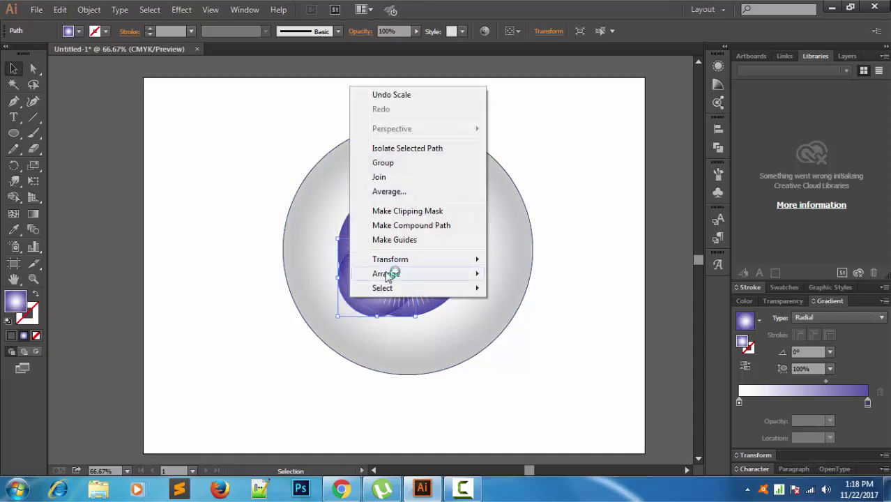
{"action": "mouse_move", "coordinate": [386, 273]}
{"action": "left_click", "coordinate": [509, 273]}
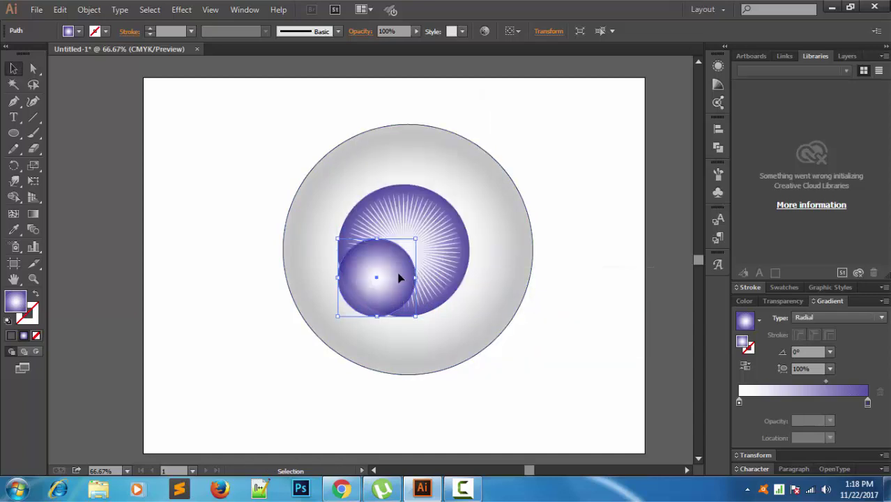
{"action": "left_click_drag", "start_coordinate": [395, 281], "coordinate": [419, 256]}
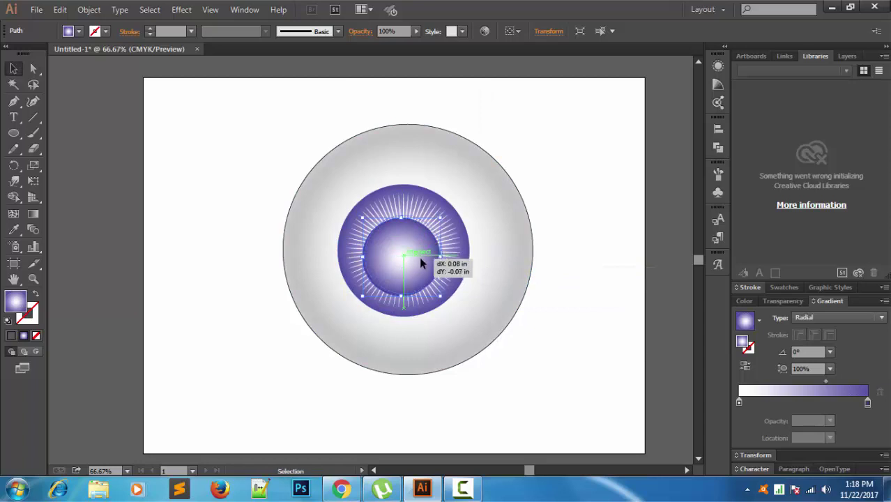
{"action": "left_click_drag", "start_coordinate": [440, 293], "coordinate": [422, 258]}
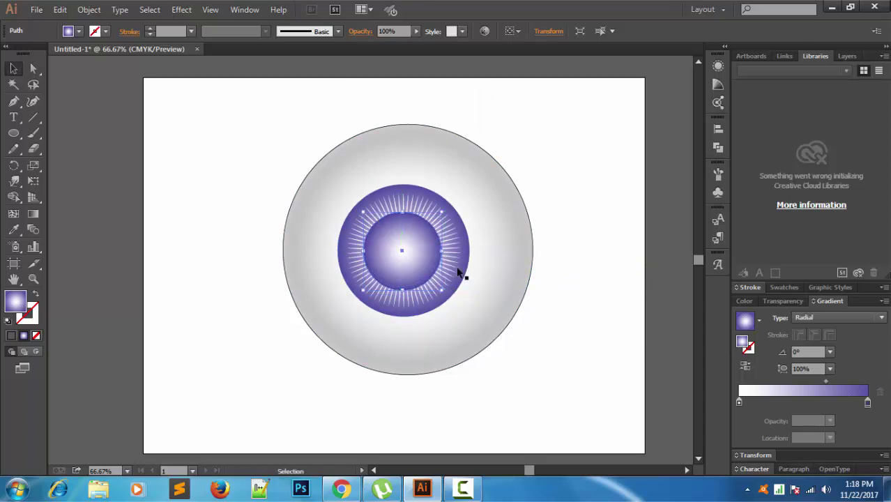
{"action": "left_click", "coordinate": [584, 281]}
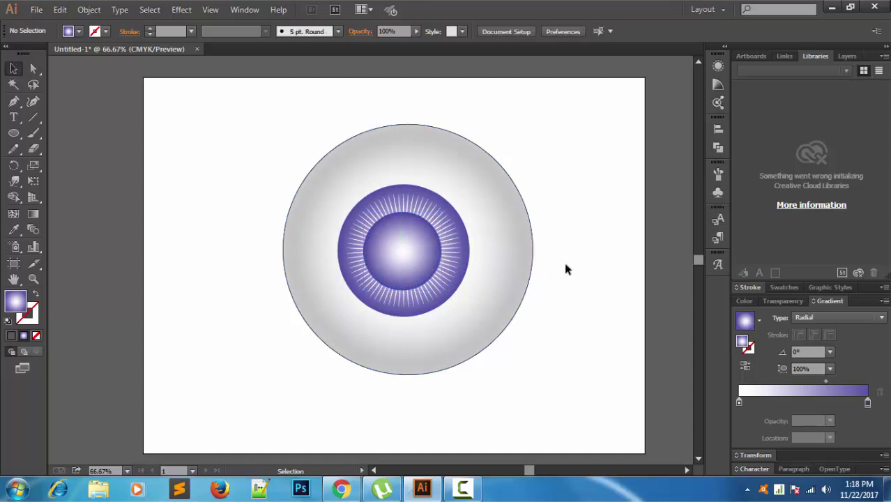
{"action": "left_click_drag", "start_coordinate": [564, 262], "coordinate": [518, 248]}
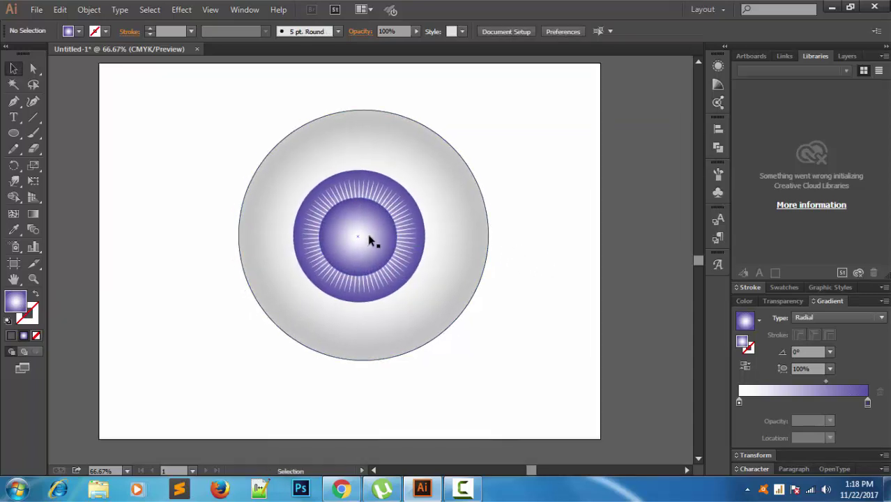
- Nudge the inner gradient circle two steps to the right
{"action": "left_click", "coordinate": [367, 235]}
{"action": "key", "text": "Right"}
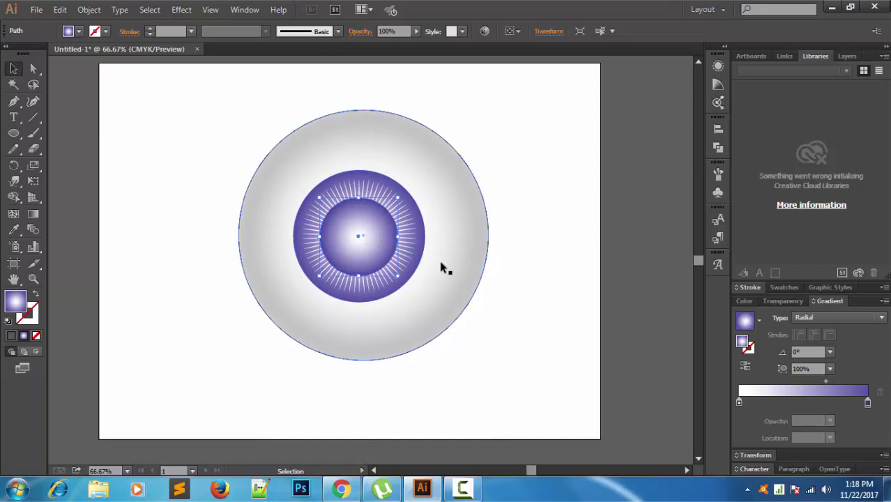
{"action": "key", "text": "Right"}
{"action": "key", "text": "Right"}
{"action": "key", "text": "Right"}
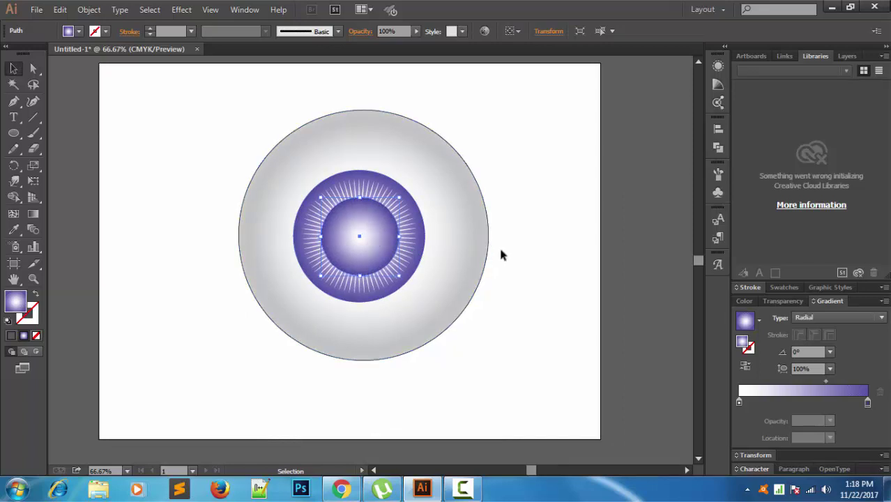
{"action": "left_click", "coordinate": [513, 253]}
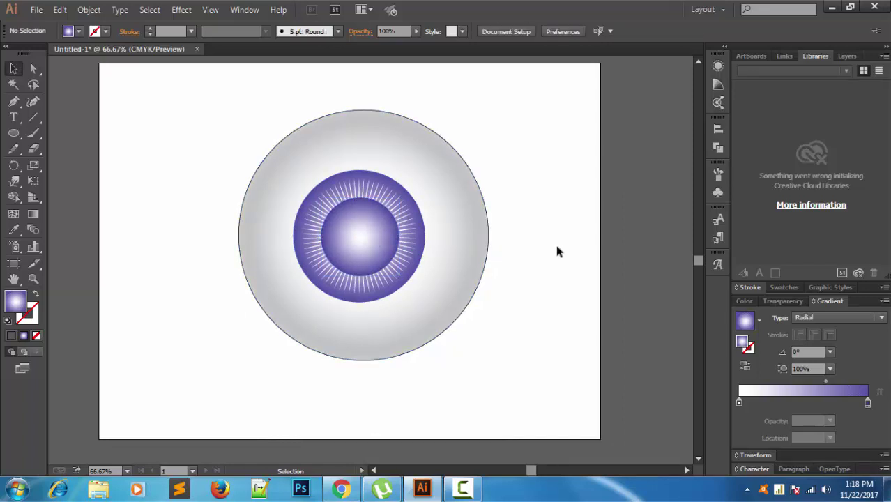
{"action": "left_click", "coordinate": [361, 242]}
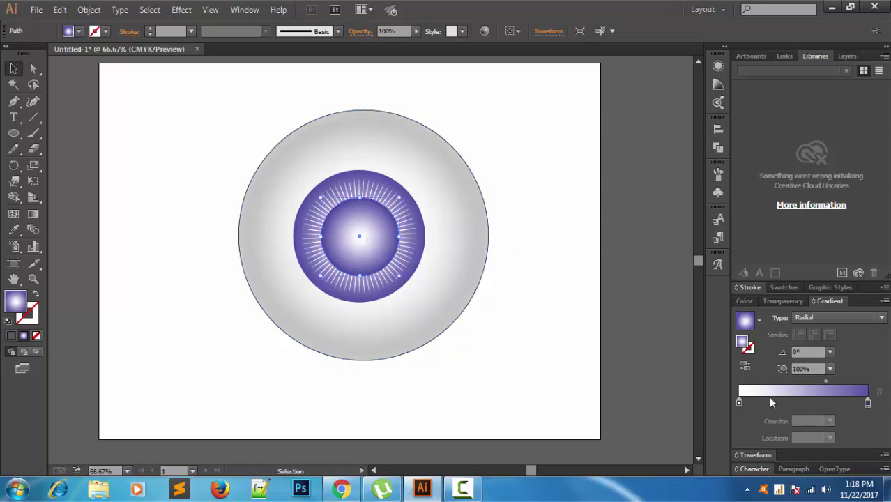
- Make the gradient's left stop black and move the midpoint to 77.05%
{"action": "double_click", "coordinate": [738, 402]}
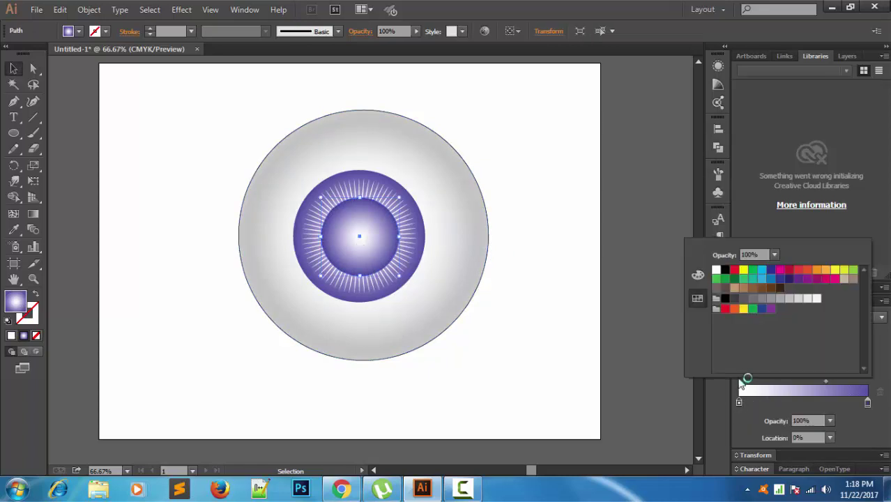
{"action": "left_click", "coordinate": [725, 299]}
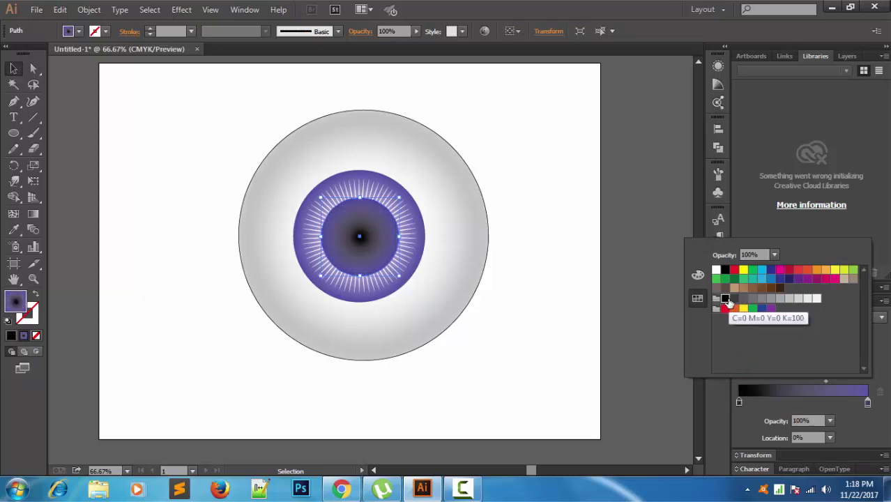
{"action": "left_click", "coordinate": [827, 379]}
{"action": "left_click_drag", "start_coordinate": [825, 381], "coordinate": [838, 381]}
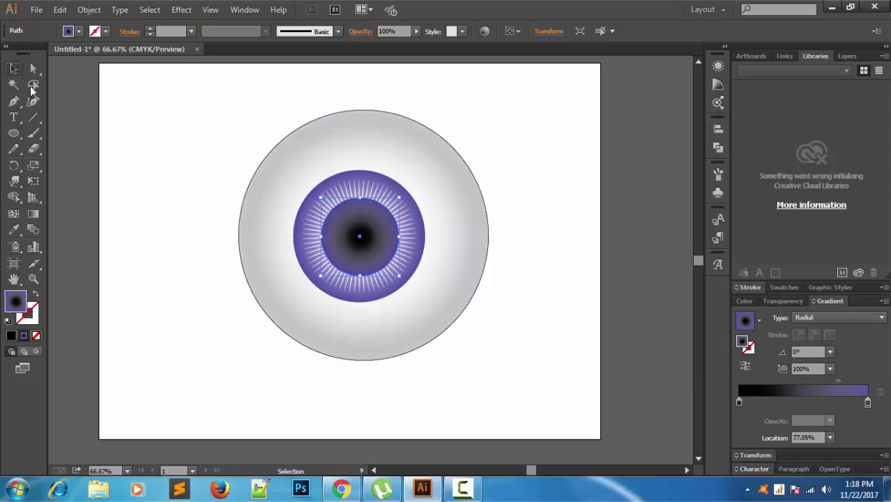
{"action": "left_click", "coordinate": [169, 149]}
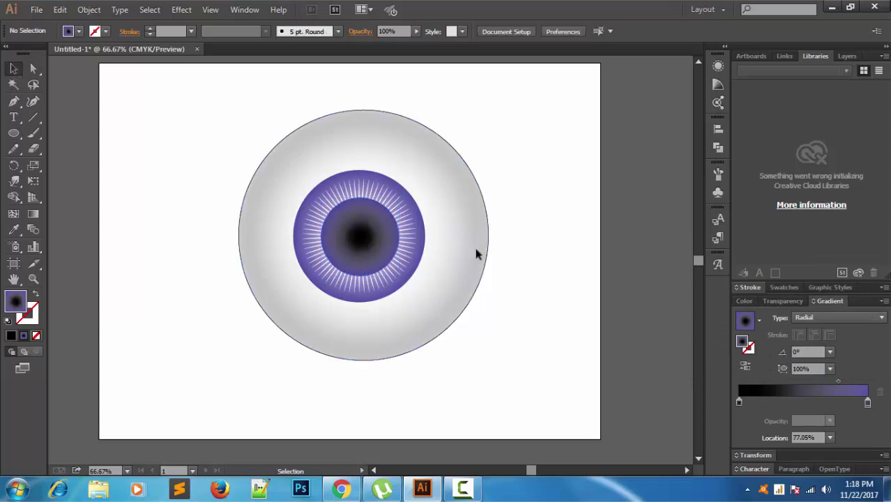
- Set the gradient's outer purple stop to 60% opacity
{"action": "left_click", "coordinate": [395, 224]}
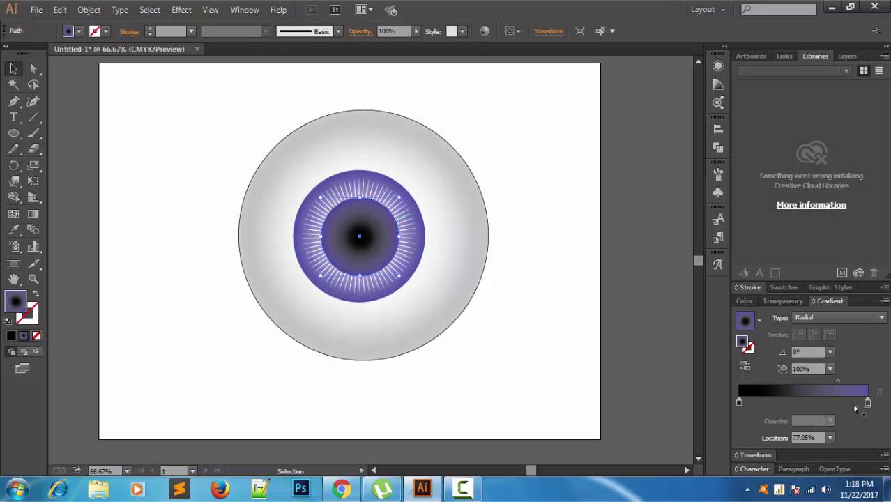
{"action": "left_click", "coordinate": [868, 404]}
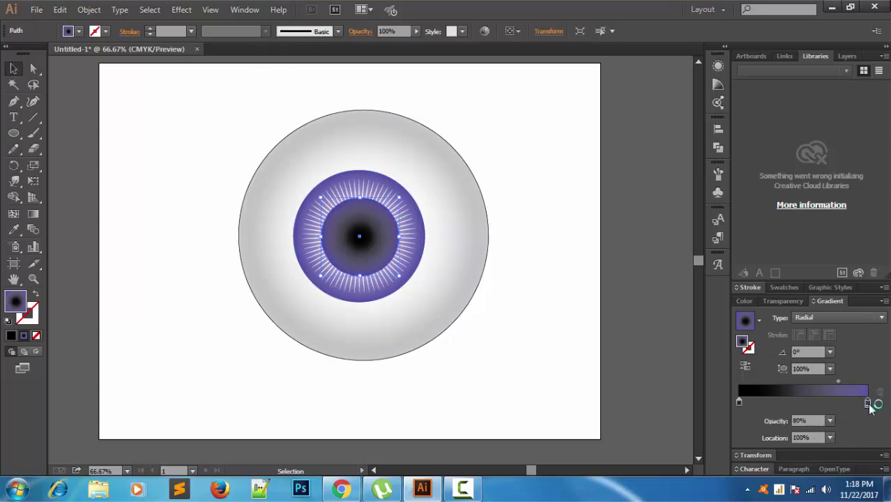
{"action": "left_click", "coordinate": [831, 421]}
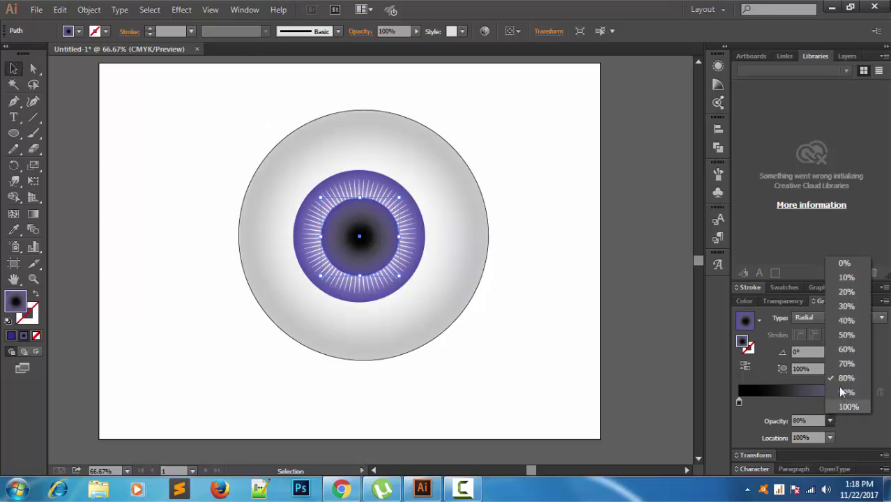
{"action": "left_click", "coordinate": [846, 347]}
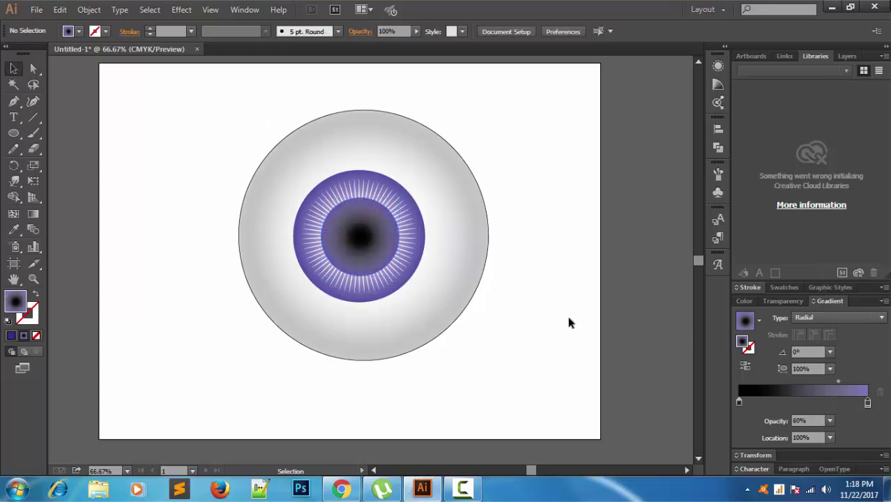
{"action": "scroll", "coordinate": [562, 299], "scroll_direction": "down", "scroll_amount": 2, "text": "alt"}
{"action": "scroll", "coordinate": [561, 300], "scroll_direction": "up", "scroll_amount": 2, "text": "alt"}
{"action": "left_click", "coordinate": [474, 487]}
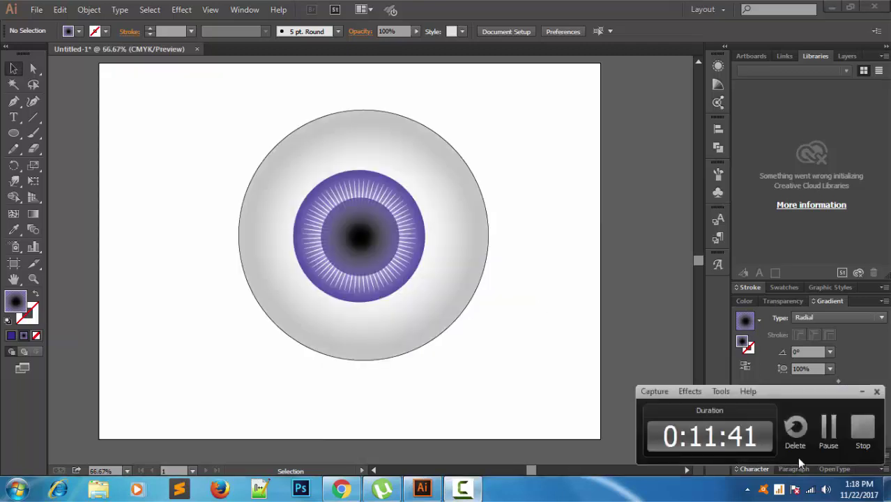
- Change the inner circle's gradient to white fading to 50% opacity
{"action": "left_click", "coordinate": [832, 433]}
{"action": "left_click", "coordinate": [739, 402]}
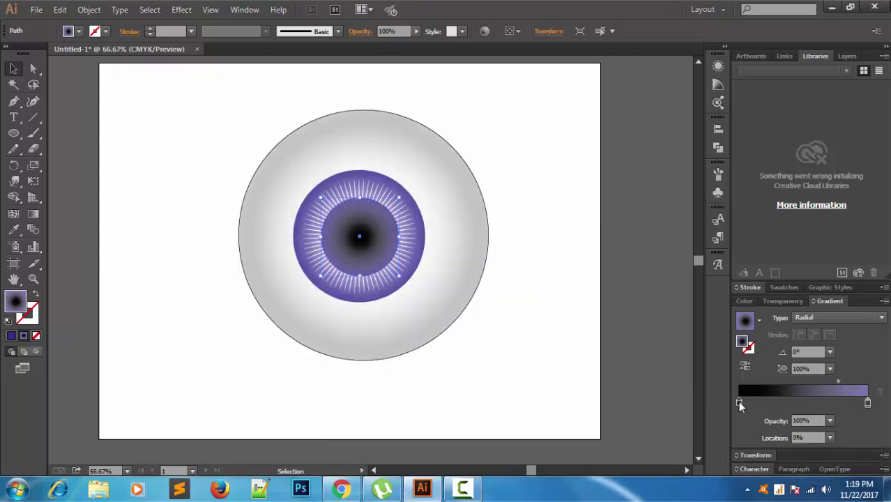
{"action": "double_click", "coordinate": [738, 400]}
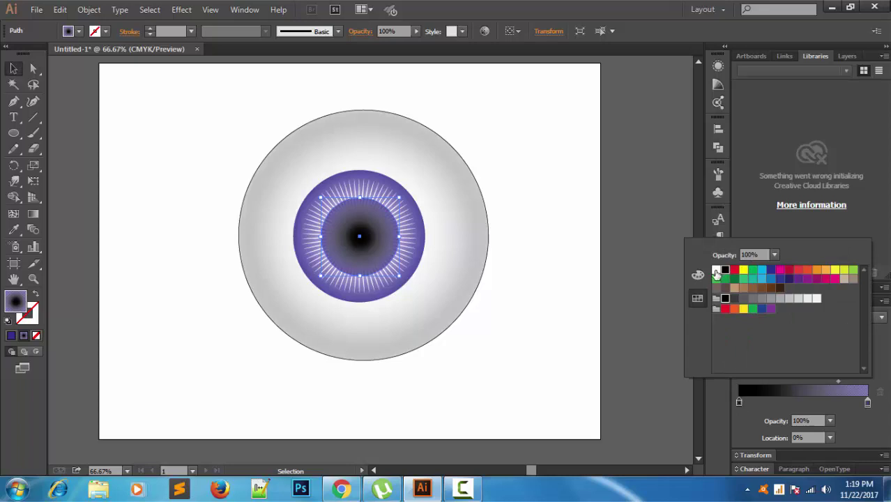
{"action": "left_click", "coordinate": [716, 271]}
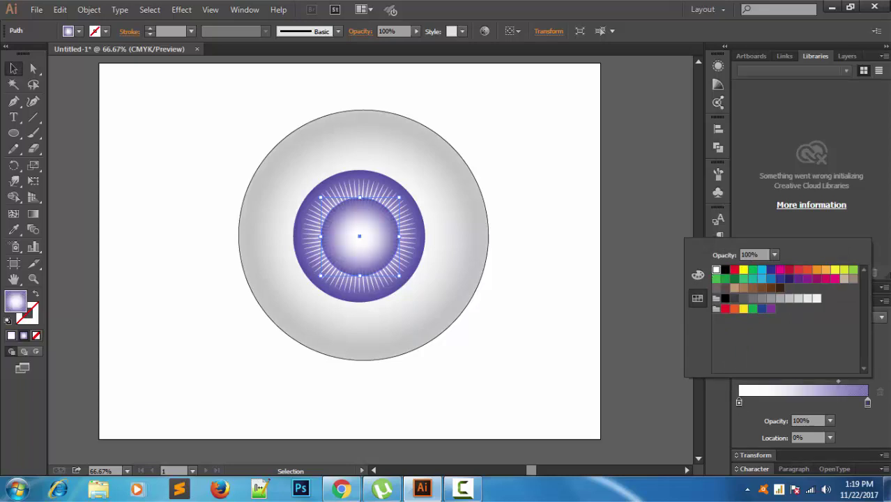
{"action": "left_click", "coordinate": [881, 363]}
{"action": "left_click", "coordinate": [750, 366]}
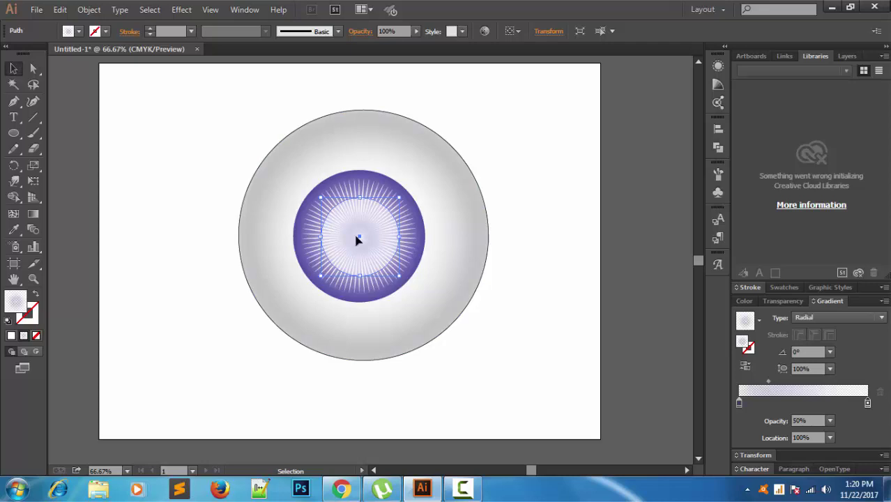
- Copy and Paste in Front the inner circle, shrink it and centre it in the iris
{"action": "left_click", "coordinate": [60, 10]}
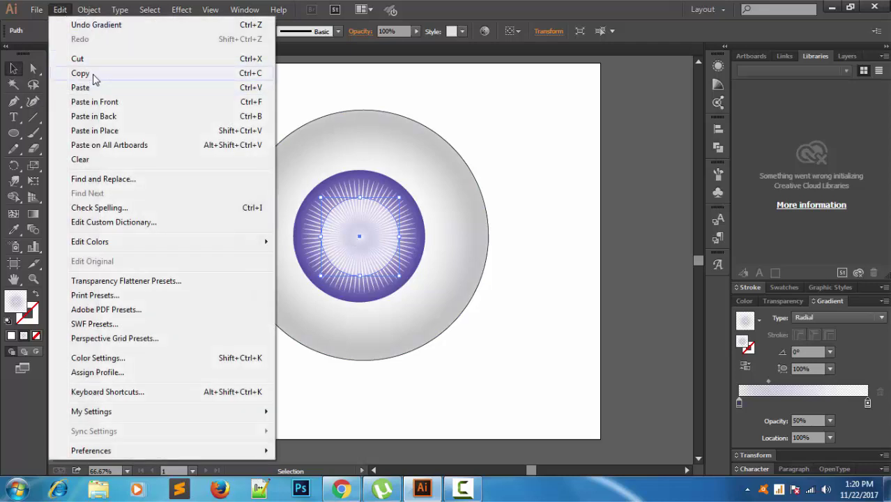
{"action": "left_click", "coordinate": [78, 70]}
{"action": "left_click", "coordinate": [62, 11]}
{"action": "left_click", "coordinate": [101, 112]}
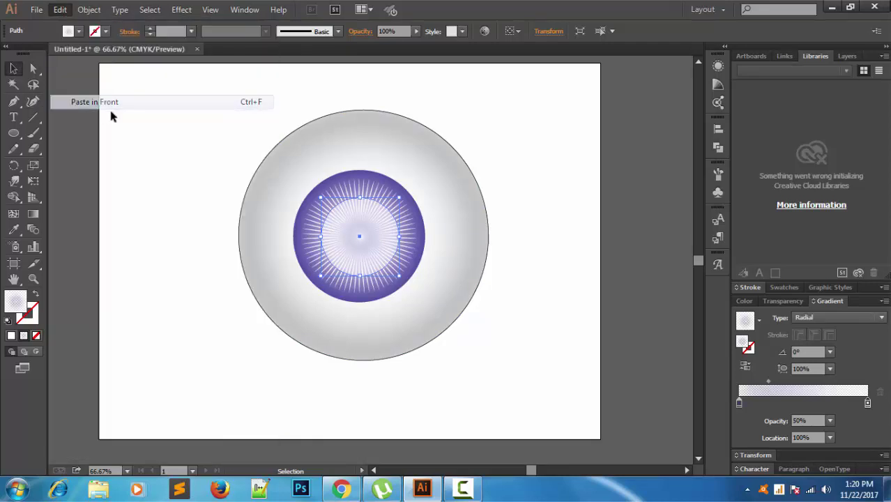
{"action": "left_click", "coordinate": [428, 257], "text": "shift"}
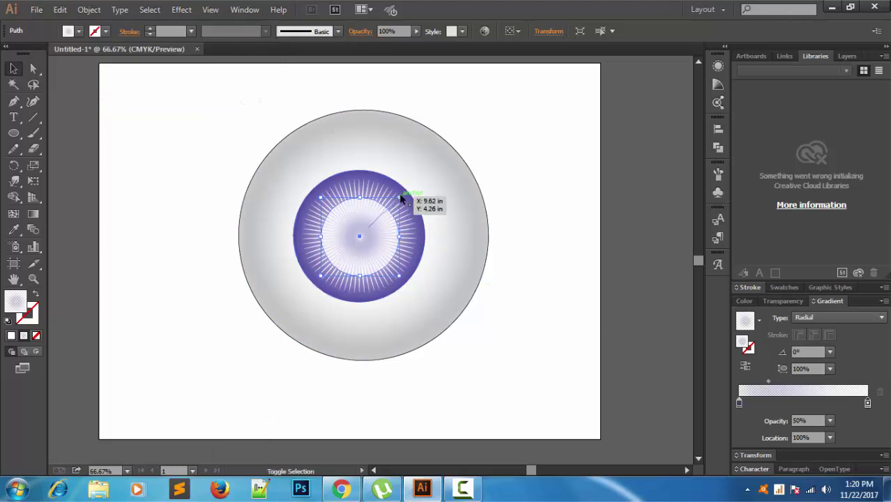
{"action": "left_click_drag", "start_coordinate": [400, 197], "coordinate": [376, 221]}
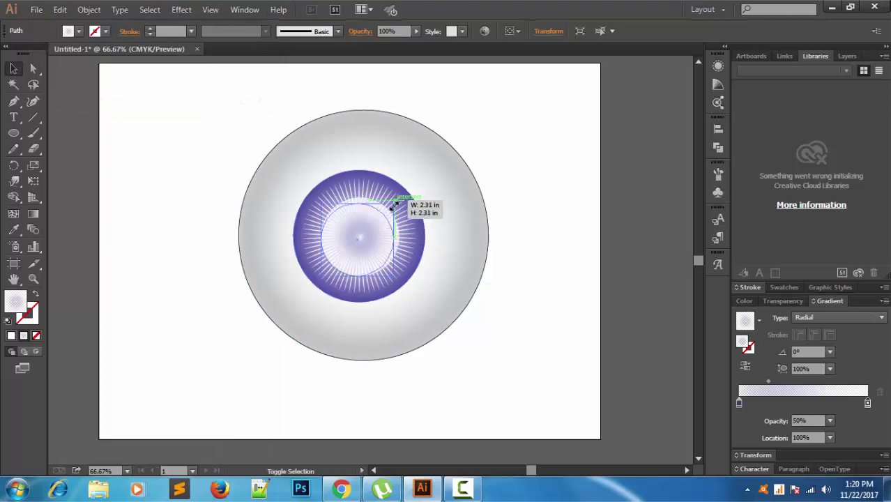
{"action": "left_click_drag", "start_coordinate": [366, 254], "coordinate": [378, 246]}
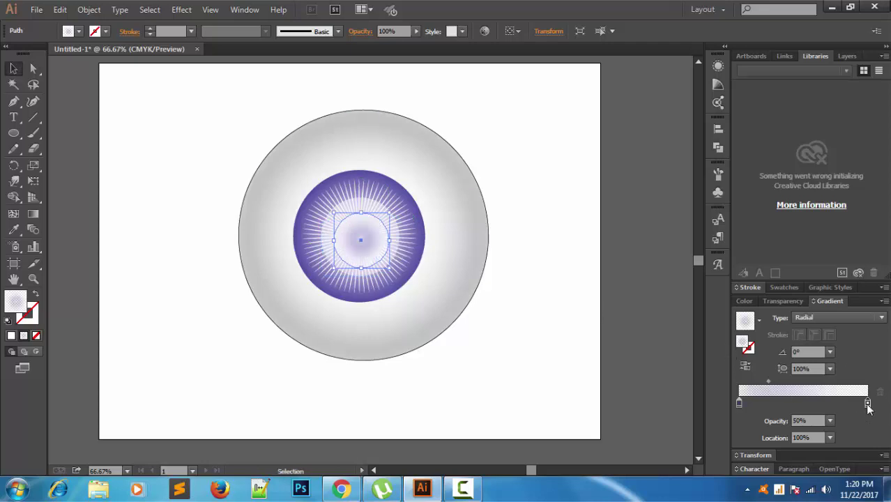
- Make the pupil gradient's left stop black at 100% opacity with midpoint at 68.22%
{"action": "double_click", "coordinate": [738, 404]}
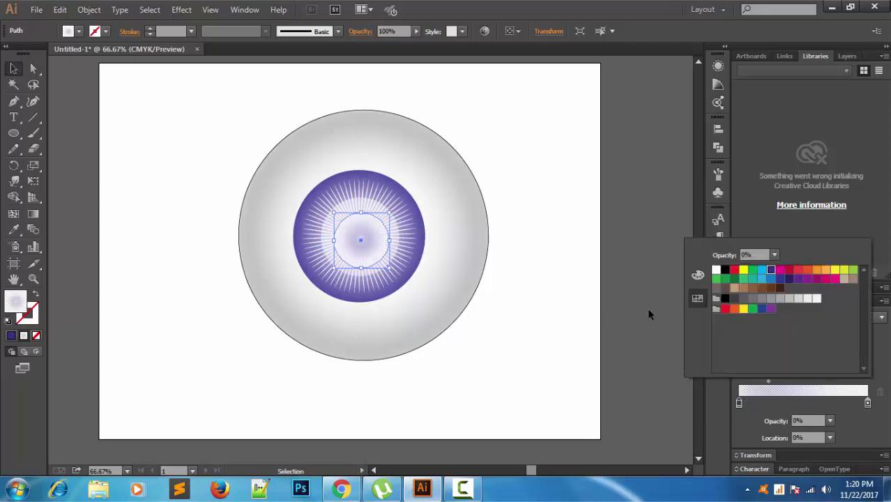
{"action": "left_click", "coordinate": [724, 300]}
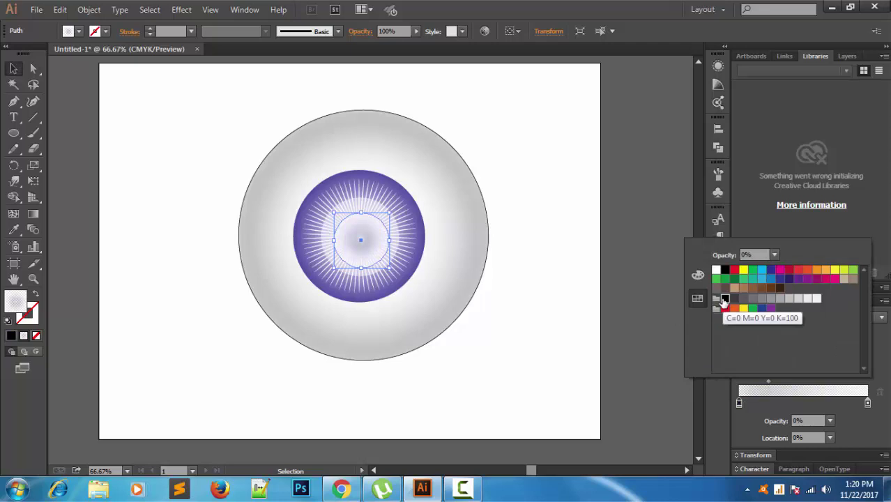
{"action": "left_click", "coordinate": [749, 409]}
{"action": "left_click", "coordinate": [830, 422]}
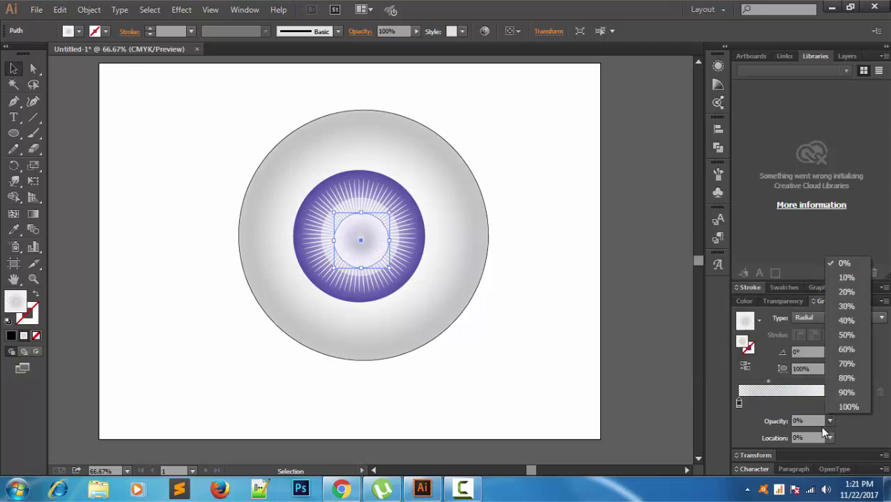
{"action": "left_click", "coordinate": [847, 407]}
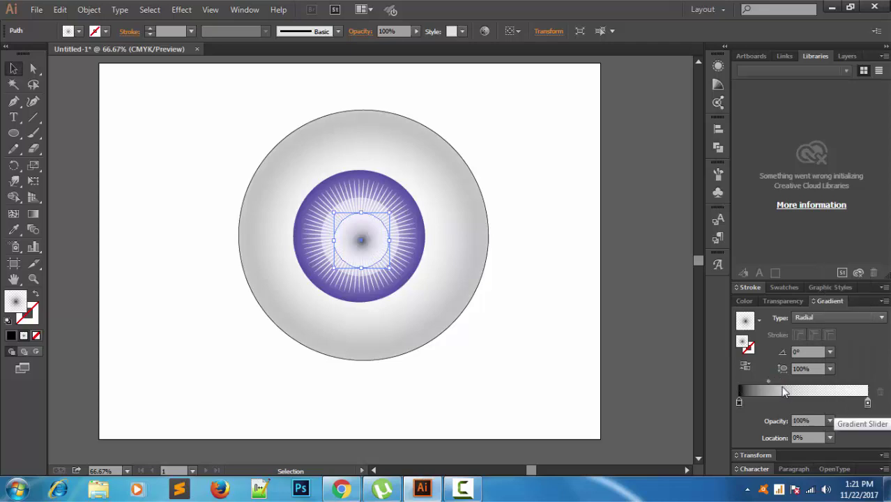
{"action": "left_click_drag", "start_coordinate": [770, 383], "coordinate": [808, 383]}
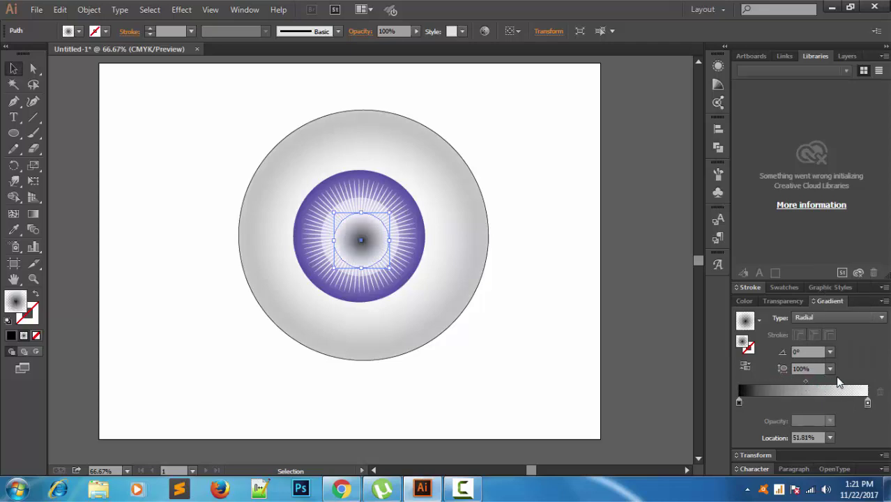
{"action": "left_click_drag", "start_coordinate": [805, 381], "coordinate": [826, 381]}
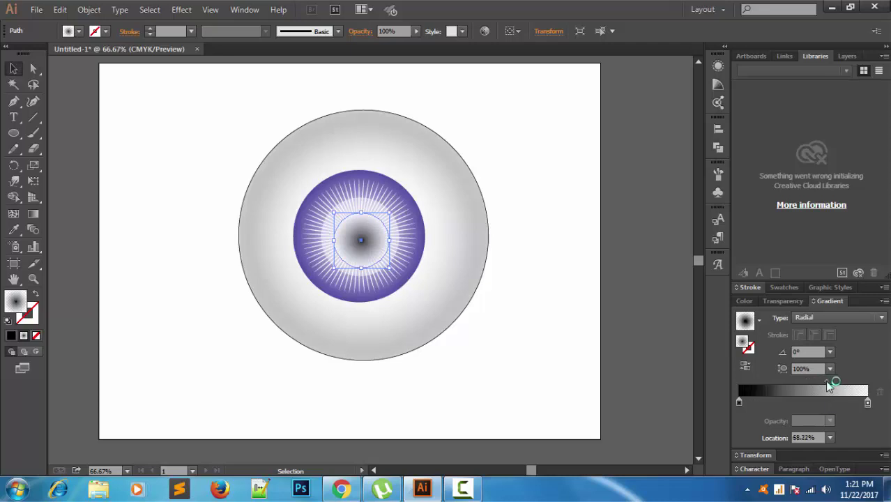
{"action": "left_click", "coordinate": [572, 271]}
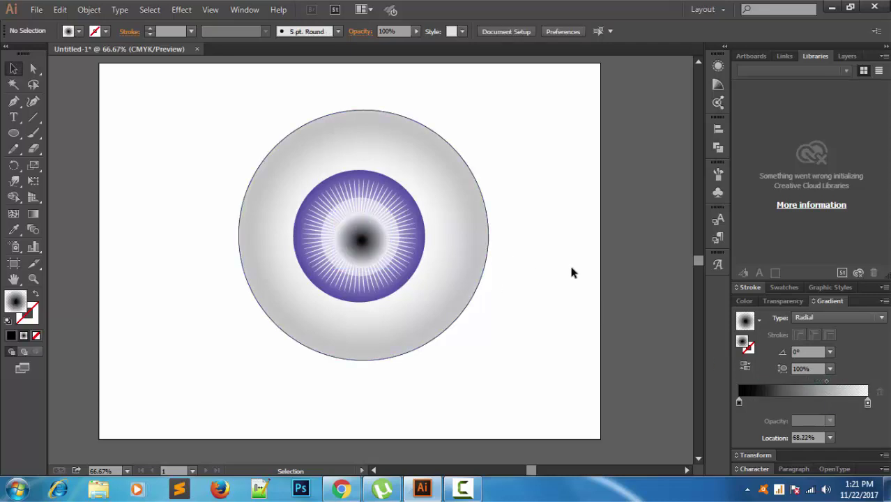
- Set the pupil's outer stop to 0% opacity and nudge the pupil up two steps
{"action": "left_click", "coordinate": [367, 233]}
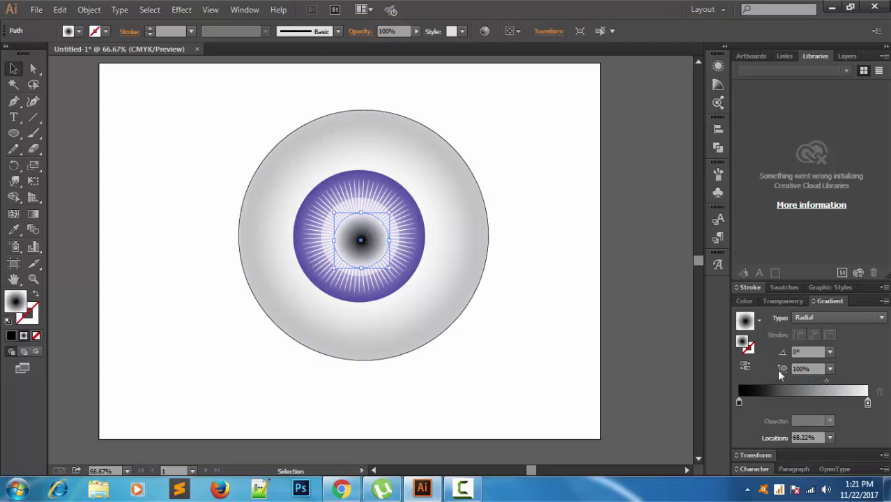
{"action": "left_click", "coordinate": [867, 403]}
{"action": "left_click", "coordinate": [829, 420]}
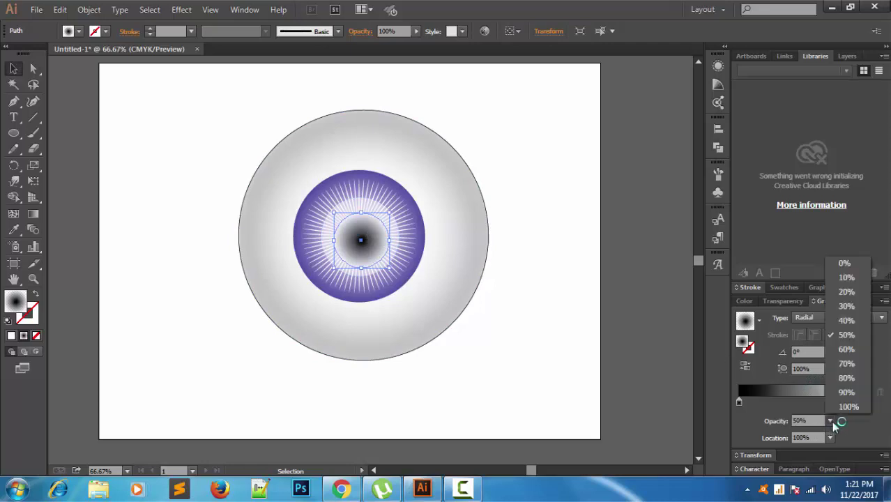
{"action": "left_click", "coordinate": [841, 265]}
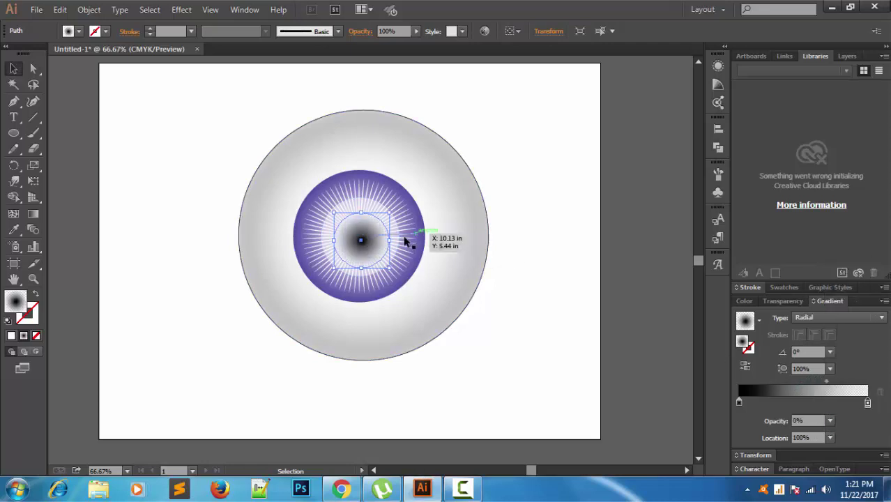
{"action": "key", "text": "Up"}
{"action": "key", "text": "Up"}
{"action": "key", "text": "Up"}
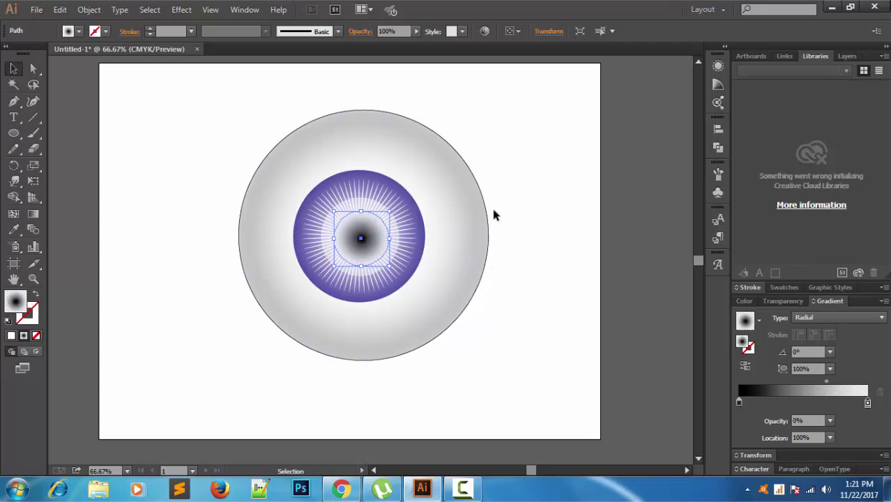
{"action": "key", "text": "Up"}
{"action": "key", "text": "Up"}
{"action": "left_click", "coordinate": [551, 210]}
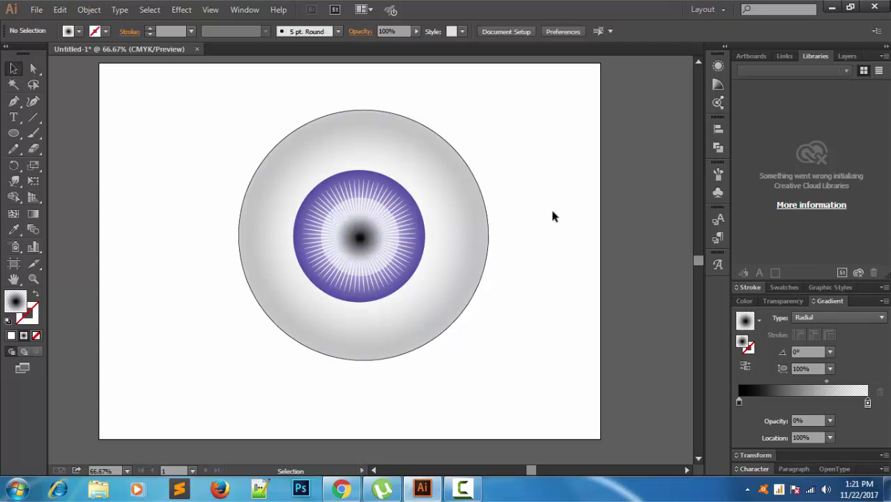
- Set the white starburst circle's inner gradient stop to 20% opacity
{"action": "scroll", "coordinate": [552, 213], "scroll_direction": "down", "scroll_amount": 2}
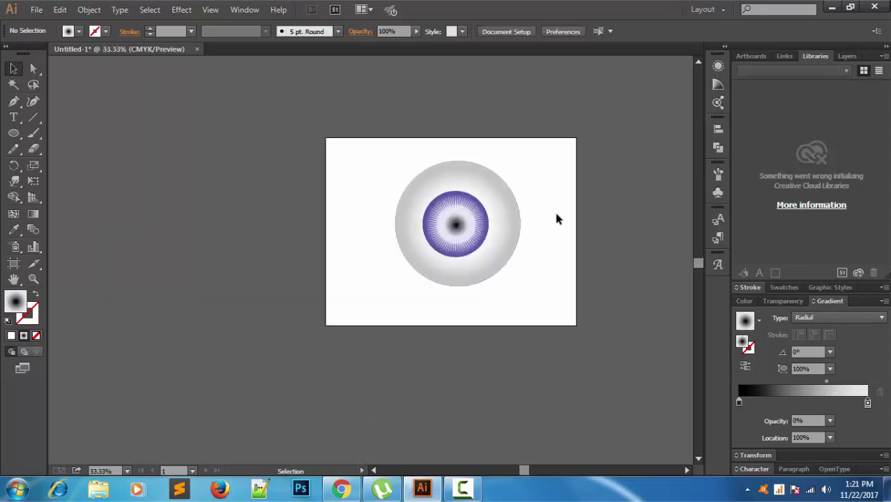
{"action": "scroll", "coordinate": [559, 216], "scroll_direction": "up", "scroll_amount": 2}
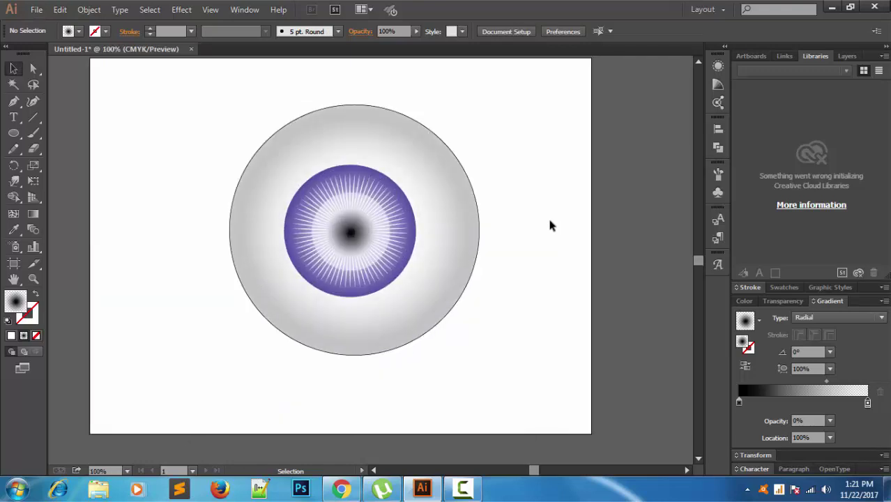
{"action": "scroll", "coordinate": [547, 216], "scroll_direction": "up", "scroll_amount": 1}
{"action": "left_click", "coordinate": [277, 196]}
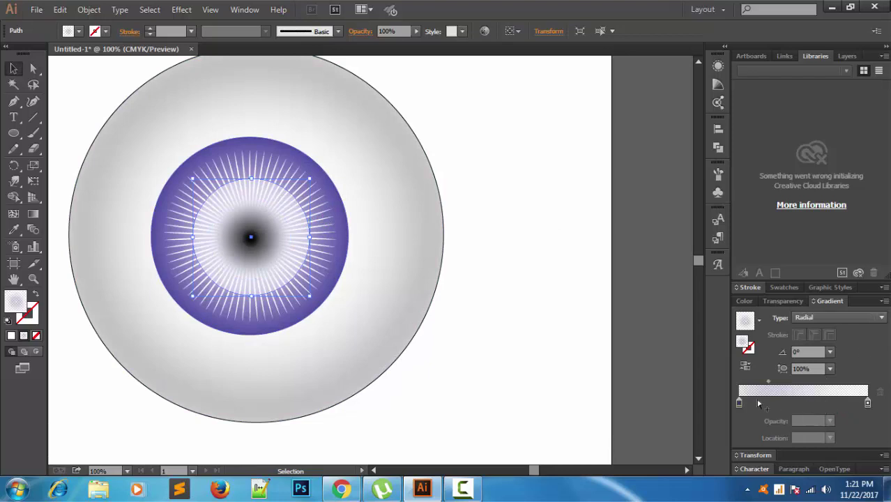
{"action": "left_click", "coordinate": [740, 404]}
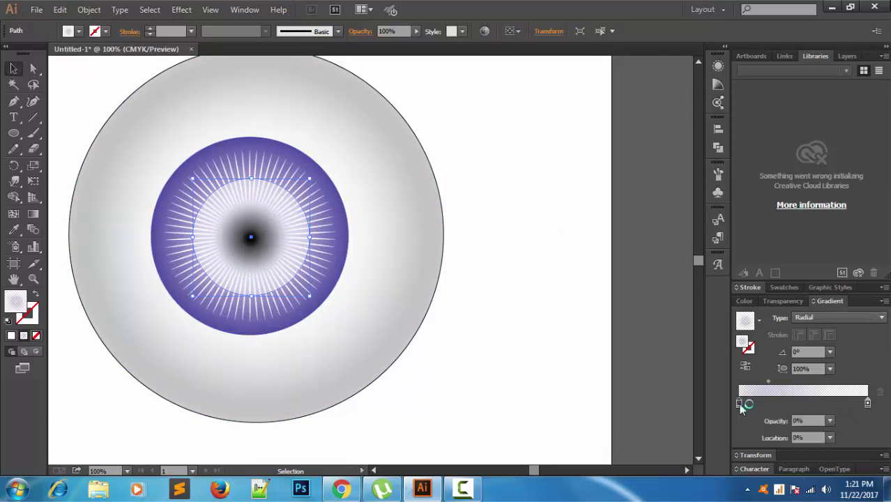
{"action": "left_click", "coordinate": [829, 421]}
{"action": "left_click", "coordinate": [846, 291]}
- Set the starburst gradient's outer stop to 70% opacity
{"action": "left_click", "coordinate": [868, 403]}
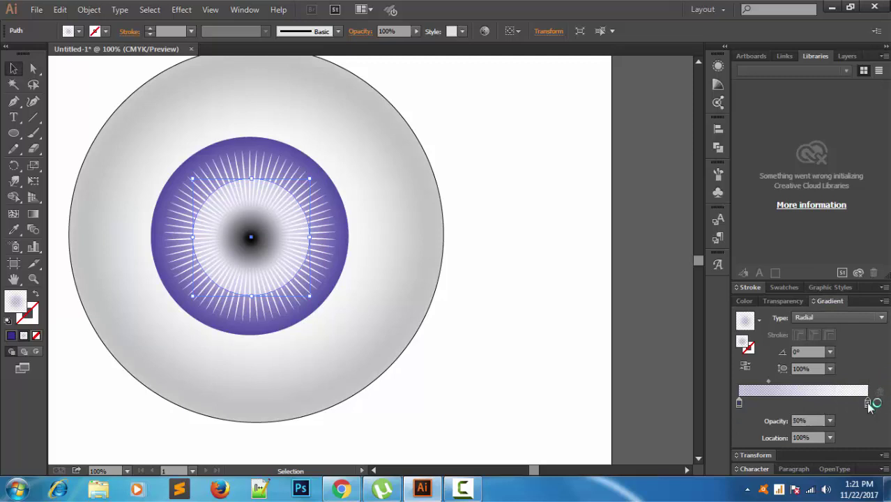
{"action": "left_click", "coordinate": [831, 421]}
{"action": "left_click", "coordinate": [848, 407]}
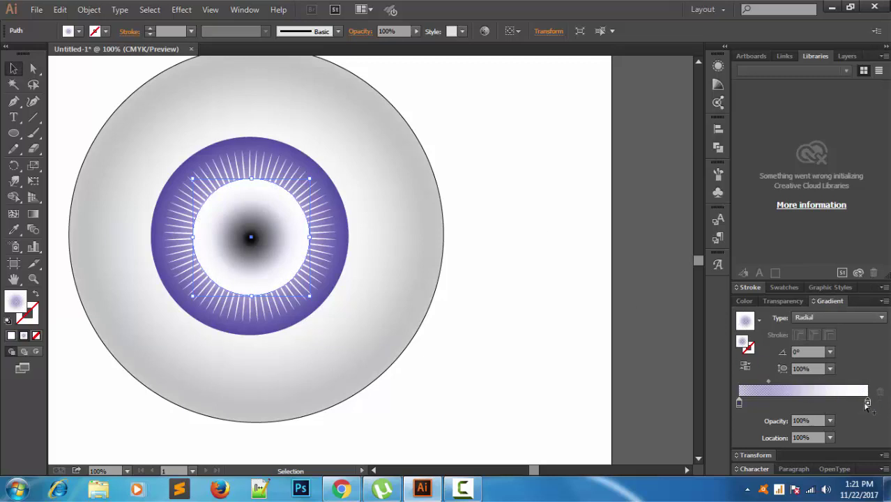
{"action": "left_click", "coordinate": [830, 420]}
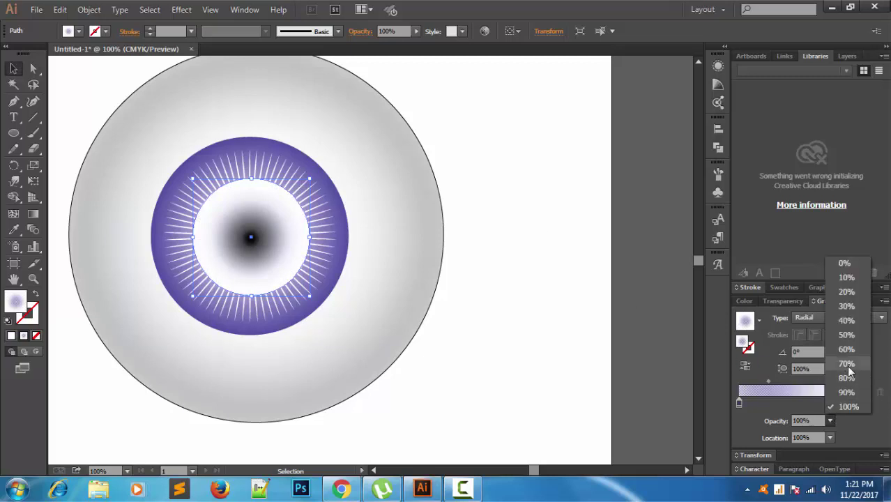
{"action": "left_click", "coordinate": [843, 369]}
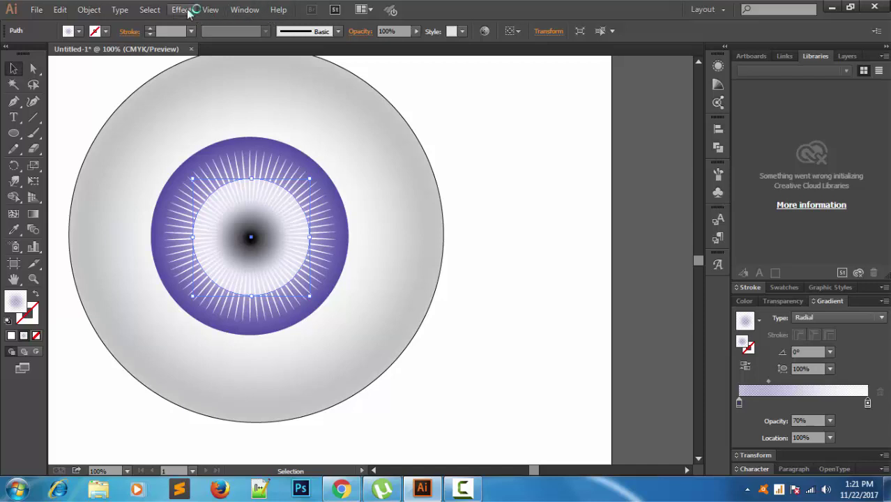
- Apply a 48.8-pixel Gaussian Blur to the white starburst circle, previewing it first
{"action": "left_click", "coordinate": [181, 9]}
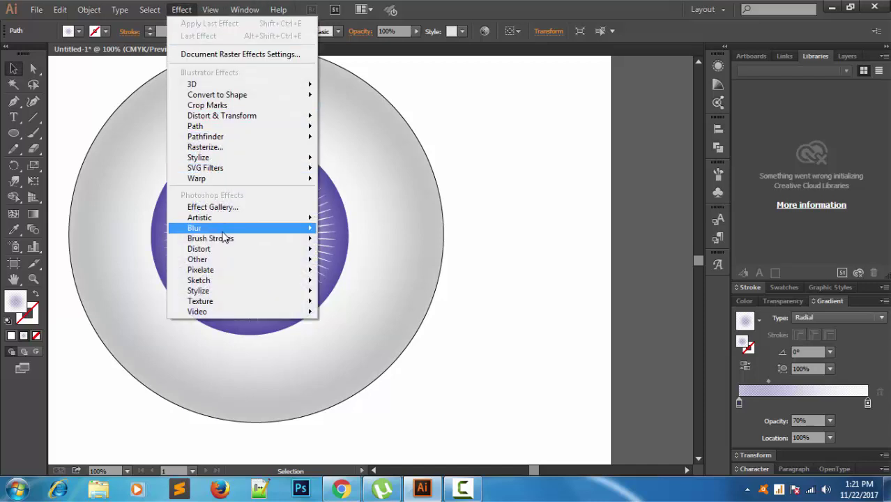
{"action": "mouse_move", "coordinate": [195, 228]}
{"action": "left_click", "coordinate": [368, 230]}
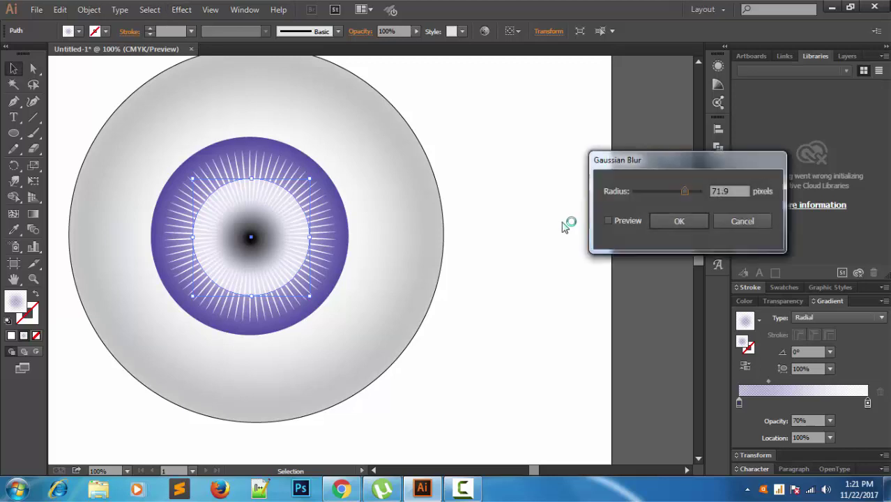
{"action": "left_click", "coordinate": [626, 220]}
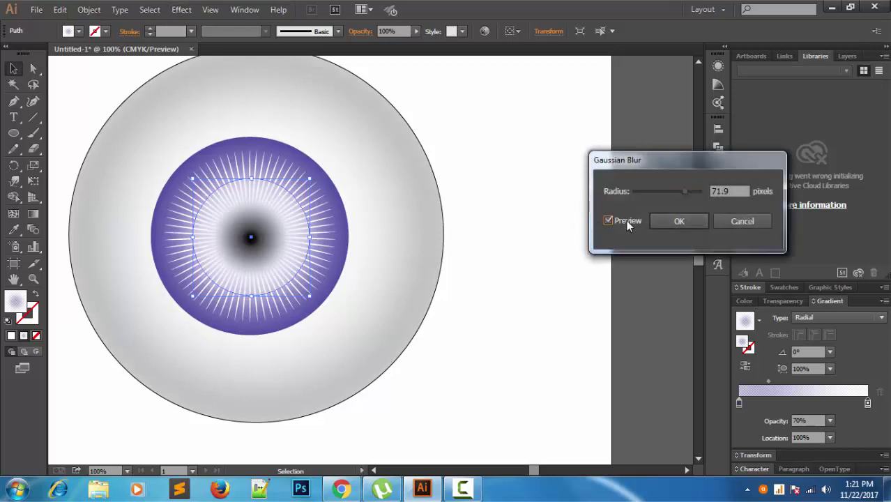
{"action": "left_click", "coordinate": [677, 191]}
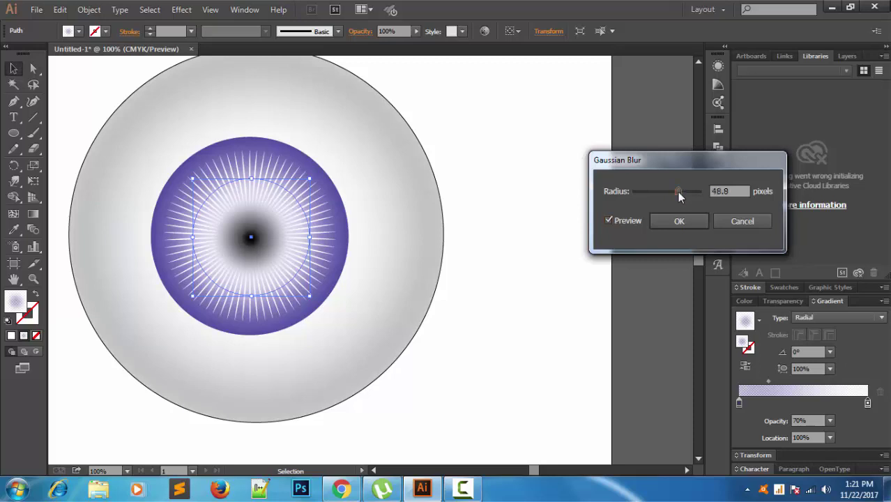
{"action": "left_click", "coordinate": [695, 224]}
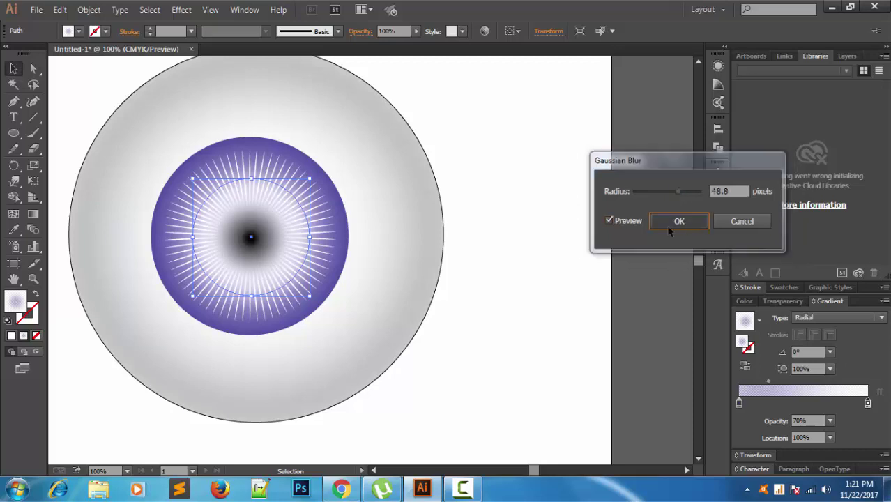
- Widen the pupil gradient's solid black centre and make its outer stop fully opaque
{"action": "left_click", "coordinate": [254, 237]}
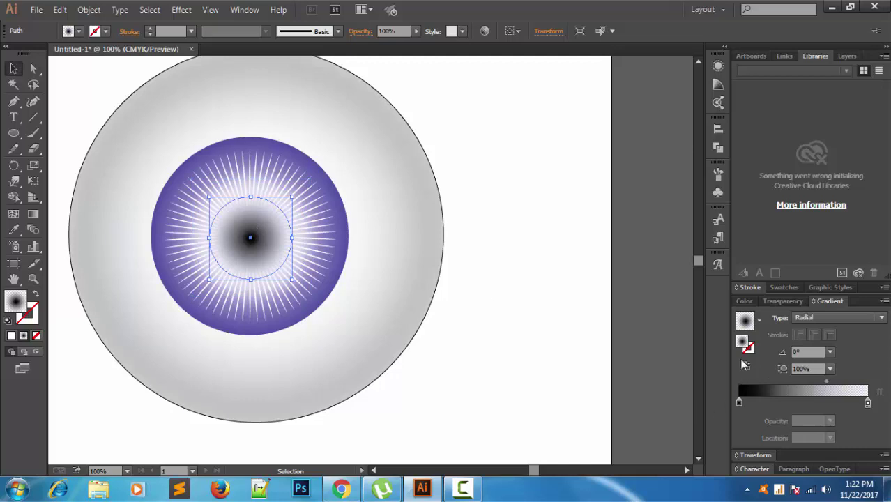
{"action": "left_click", "coordinate": [744, 365]}
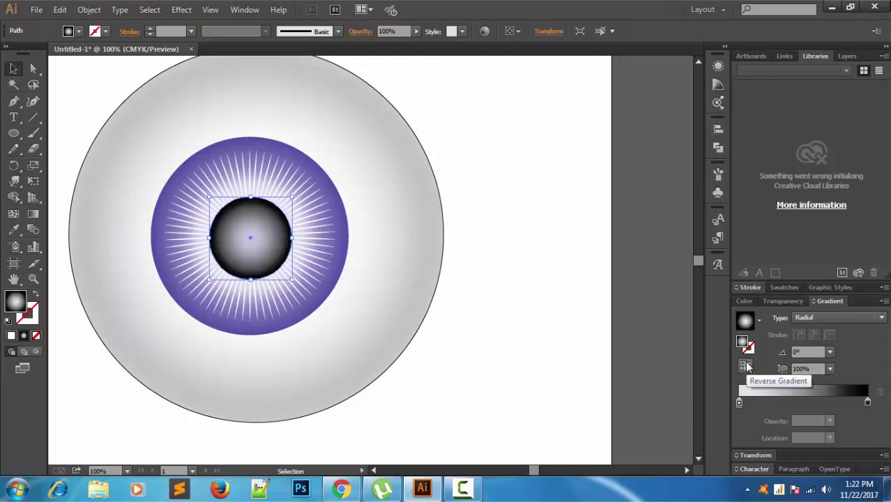
{"action": "left_click", "coordinate": [745, 365]}
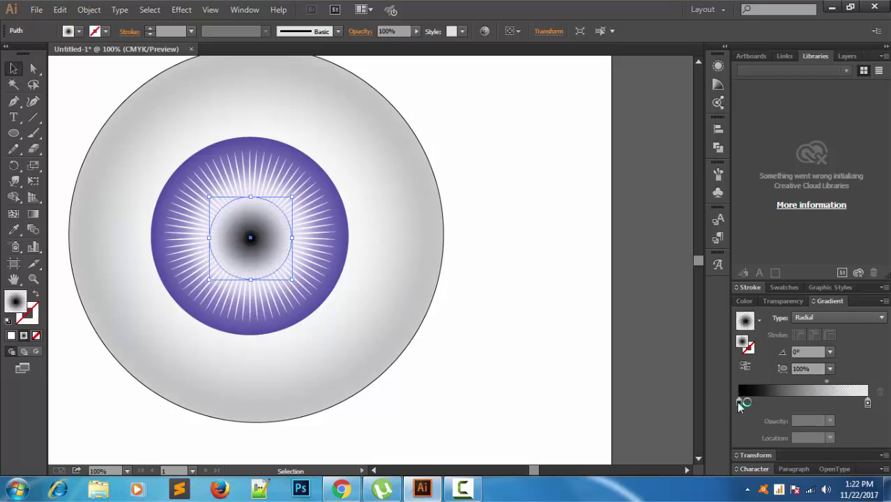
{"action": "left_click", "coordinate": [739, 403]}
{"action": "left_click_drag", "start_coordinate": [826, 387], "coordinate": [851, 386]}
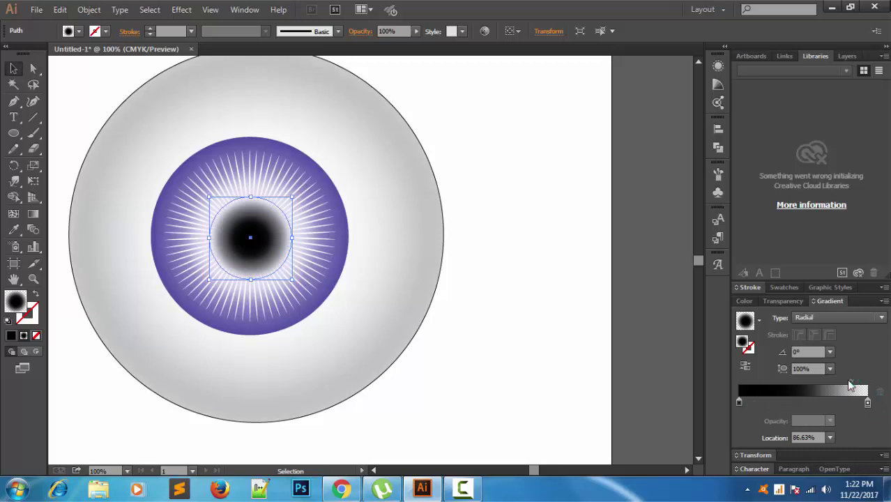
{"action": "left_click_drag", "start_coordinate": [849, 381], "coordinate": [851, 381]}
{"action": "left_click", "coordinate": [868, 404]}
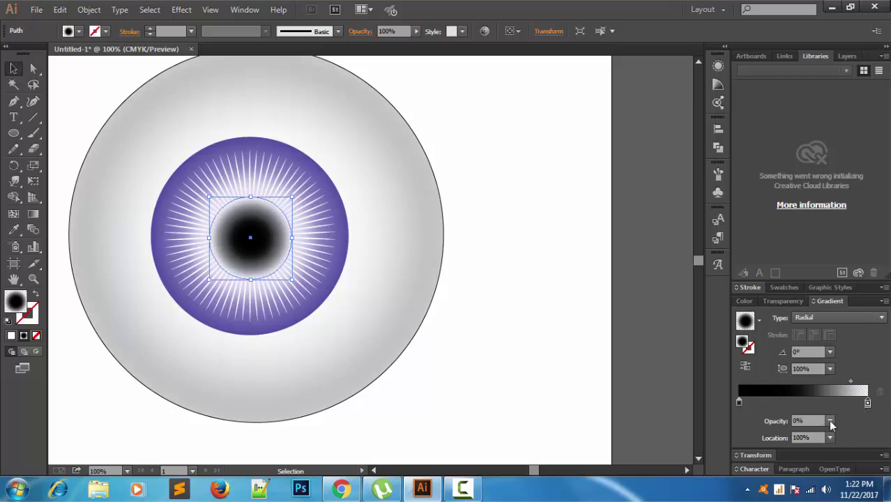
{"action": "left_click", "coordinate": [830, 420]}
{"action": "left_click", "coordinate": [848, 408]}
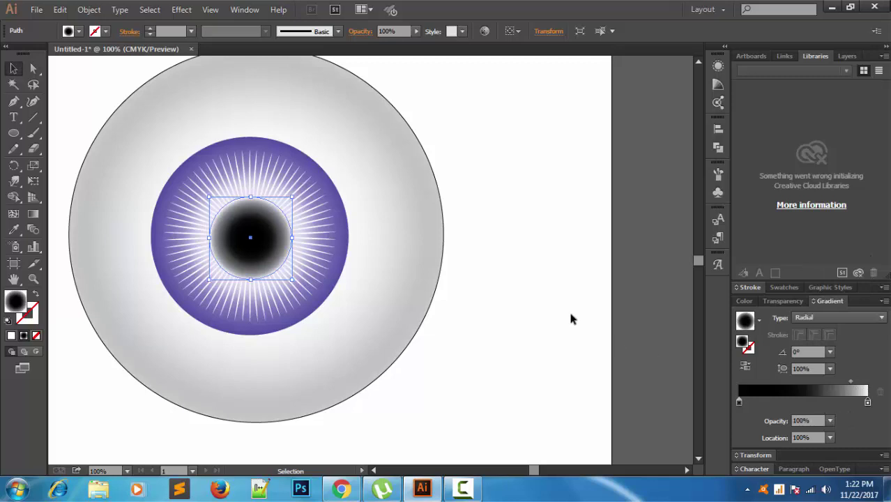
- Recentre the view and inspect the blurred starburst circle
{"action": "left_click", "coordinate": [656, 249]}
{"action": "left_click_drag", "start_coordinate": [549, 251], "coordinate": [633, 259]}
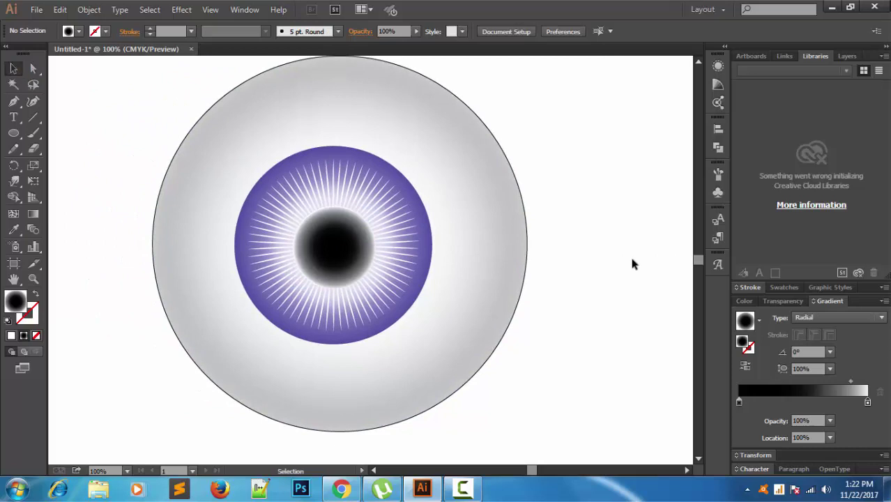
{"action": "scroll", "coordinate": [633, 263], "scroll_direction": "down", "scroll_amount": 1}
{"action": "scroll", "coordinate": [636, 274], "scroll_direction": "down", "scroll_amount": 1}
{"action": "scroll", "coordinate": [638, 279], "scroll_direction": "up", "scroll_amount": 1}
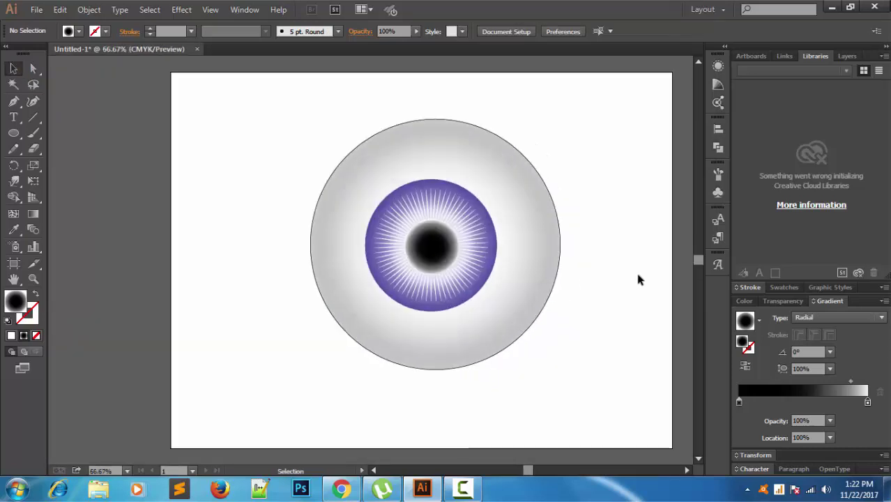
{"action": "left_click", "coordinate": [476, 229]}
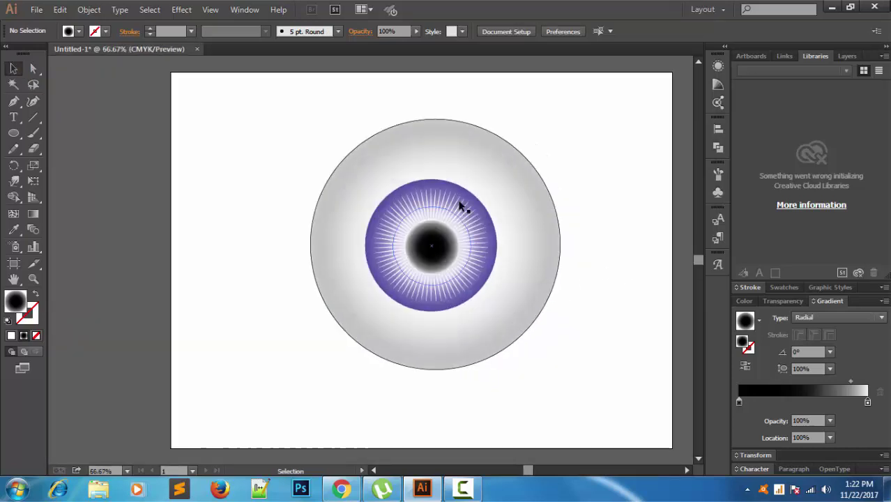
{"action": "left_click", "coordinate": [568, 222]}
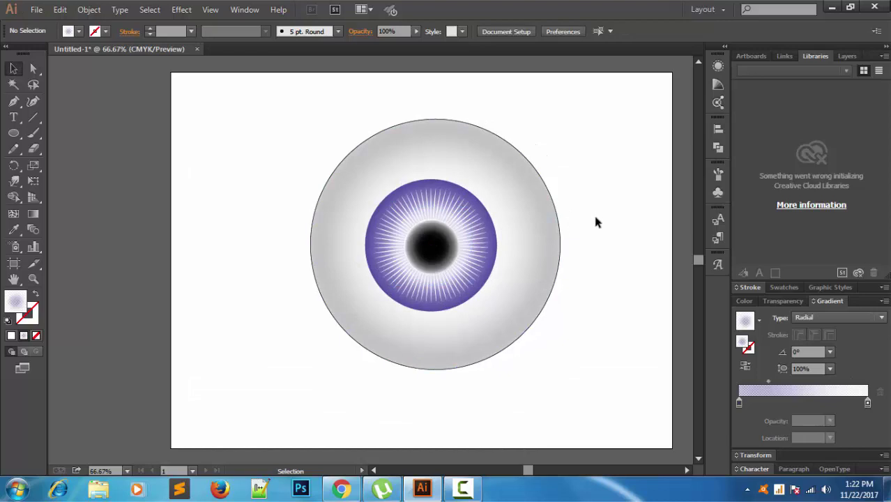
- Marquee-select every eyeball part and group them, then deselect
{"action": "left_click_drag", "start_coordinate": [338, 116], "coordinate": [574, 358]}
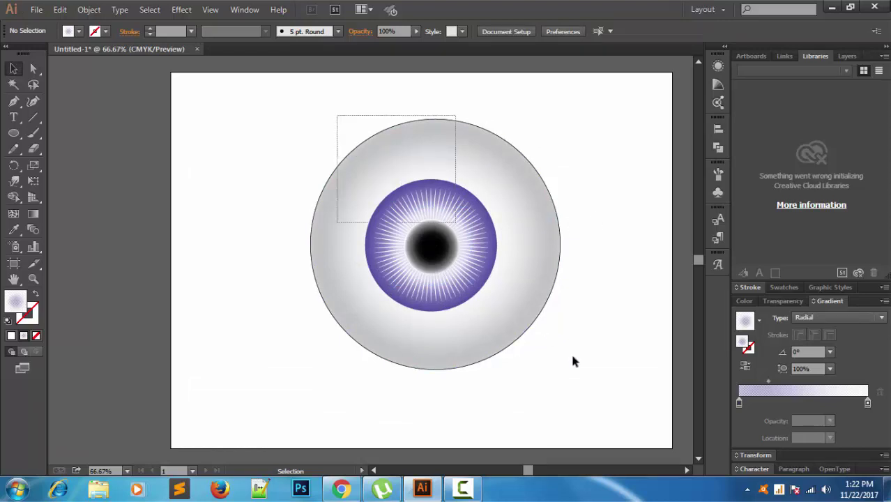
{"action": "right_click", "coordinate": [501, 230]}
{"action": "left_click", "coordinate": [543, 298]}
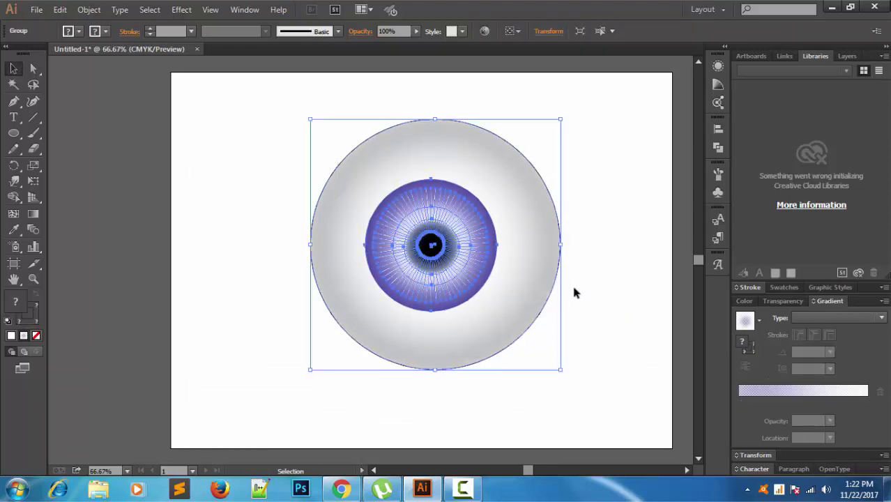
{"action": "left_click", "coordinate": [573, 292]}
{"action": "scroll", "coordinate": [573, 292], "scroll_direction": "down", "scroll_amount": 2}
{"action": "scroll", "coordinate": [500, 283], "scroll_direction": "up", "scroll_amount": 1}
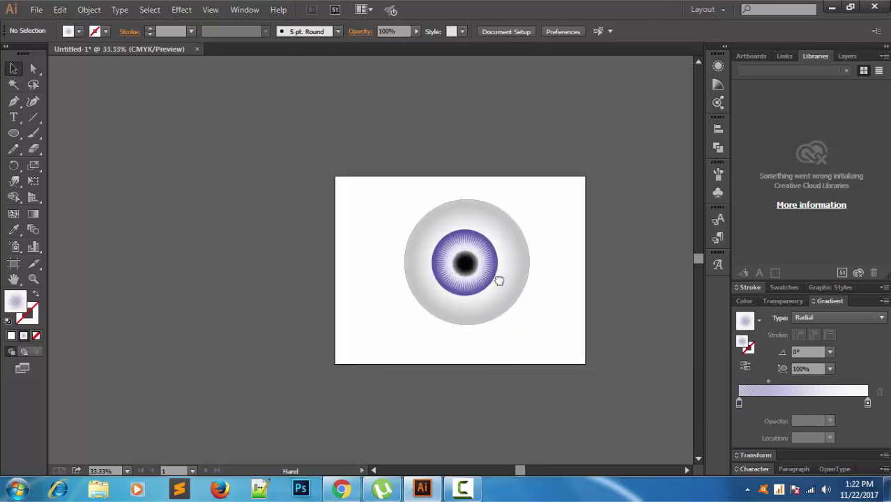
{"action": "scroll", "coordinate": [499, 283], "scroll_direction": "up", "scroll_amount": 1}
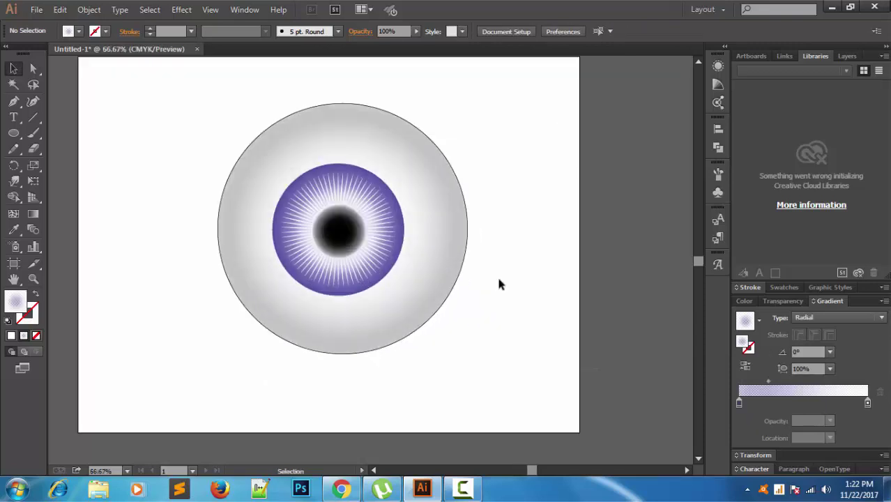
- Draw an oval beside the eyeball with the Ellipse tool
{"action": "key", "text": "l"}
{"action": "left_click_drag", "start_coordinate": [539, 115], "coordinate": [436, 124]}
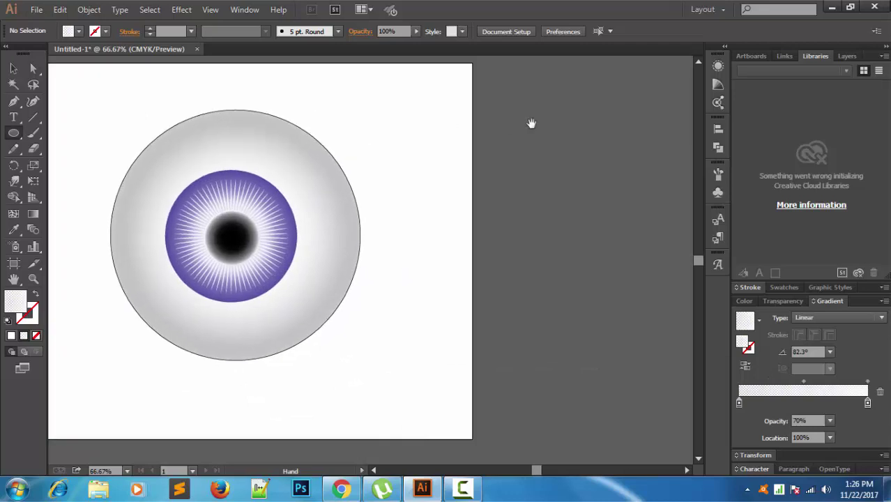
{"action": "left_click_drag", "start_coordinate": [531, 124], "coordinate": [627, 241]}
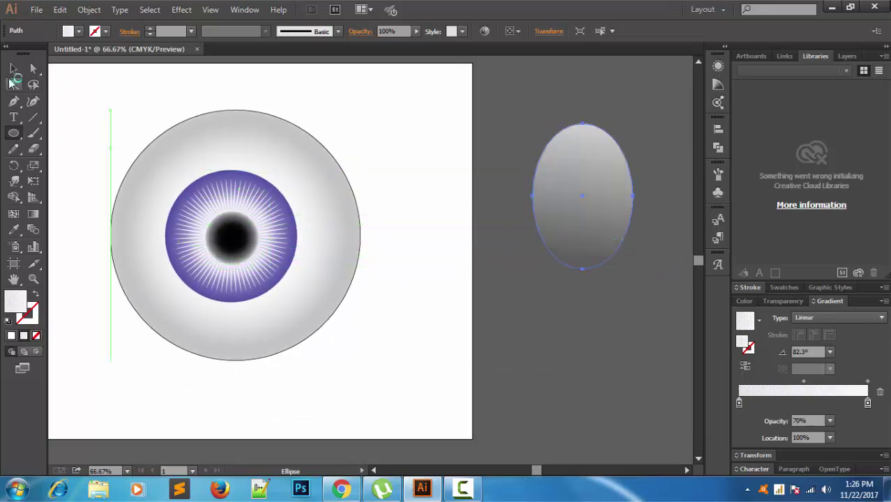
- Give the oval a linear gradient with an opaque right stop and move it onto the eyeball
{"action": "left_click", "coordinate": [804, 317]}
{"action": "left_click", "coordinate": [817, 347]}
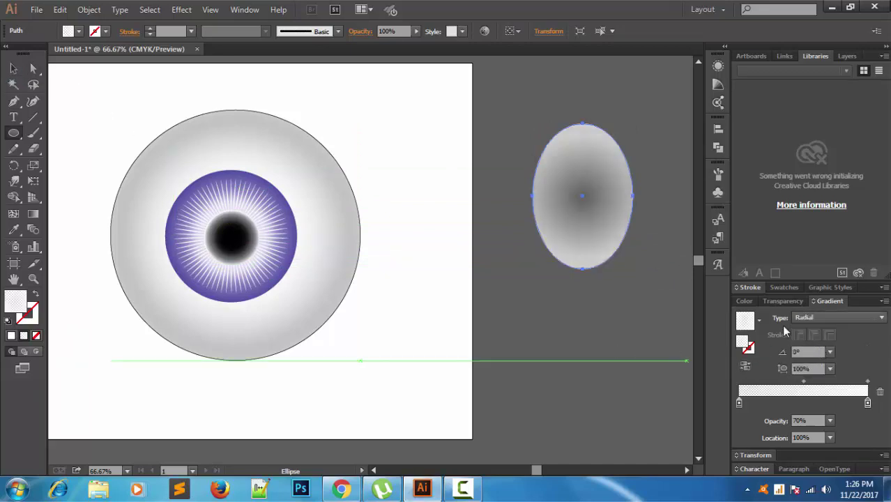
{"action": "left_click", "coordinate": [804, 317]}
{"action": "left_click", "coordinate": [810, 334]}
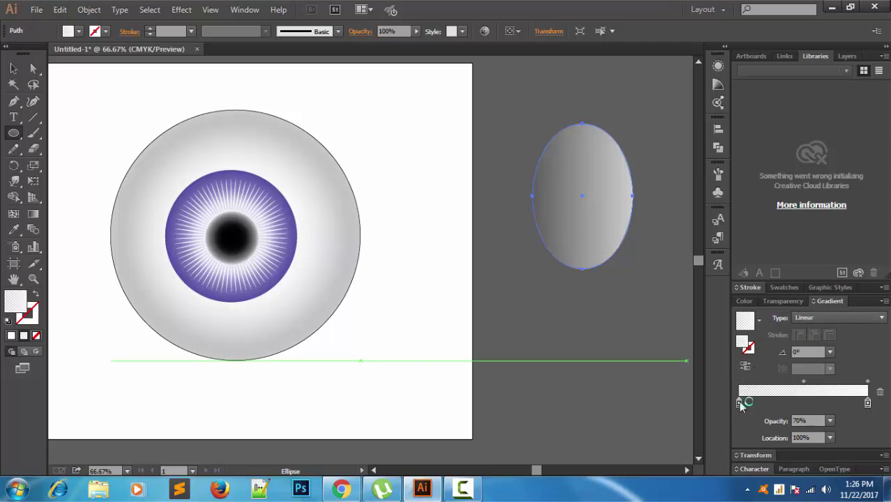
{"action": "left_click", "coordinate": [868, 403]}
{"action": "left_click", "coordinate": [830, 421]}
{"action": "left_click", "coordinate": [837, 405]}
{"action": "left_click_drag", "start_coordinate": [804, 382], "coordinate": [813, 384]}
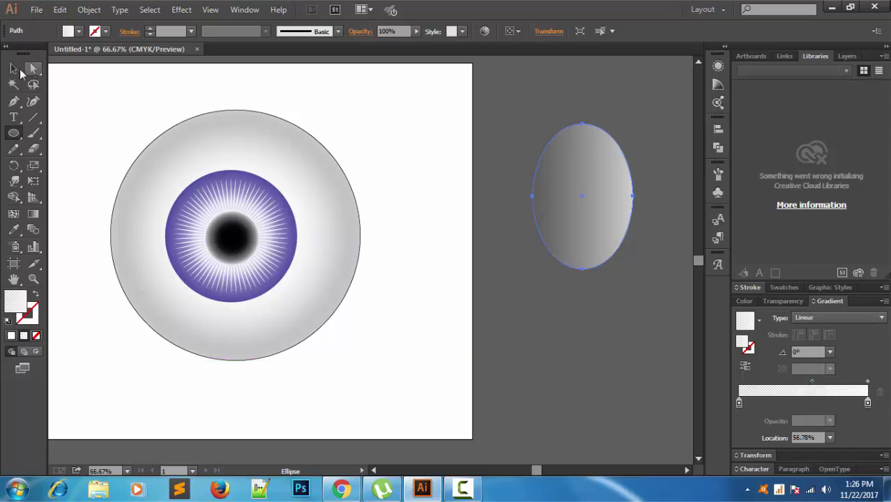
{"action": "left_click", "coordinate": [14, 69]}
{"action": "mouse_move", "coordinate": [606, 198]}
{"action": "left_mouse_down"}
{"action": "mouse_move", "coordinate": [286, 191]}
{"action": "mouse_move", "coordinate": [316, 175]}
{"action": "mouse_move", "coordinate": [321, 145]}
{"action": "left_mouse_up"}
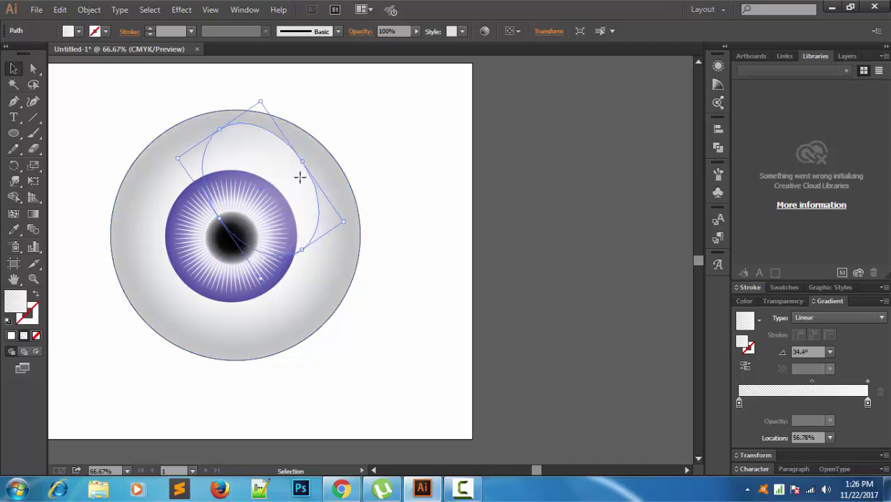
- Nudge the highlight oval up-right over the eye and rotate it slightly counterclockwise
{"action": "left_click_drag", "start_coordinate": [298, 175], "coordinate": [306, 165]}
{"action": "left_click", "coordinate": [527, 186]}
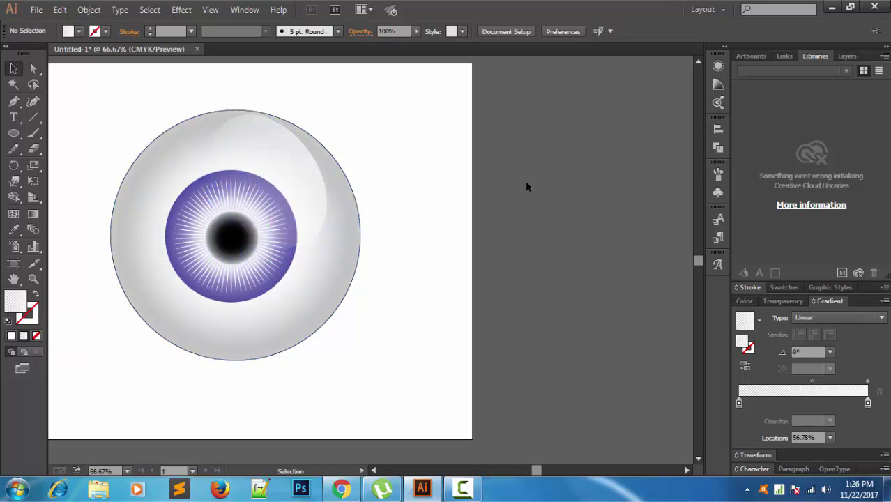
{"action": "left_click", "coordinate": [306, 180]}
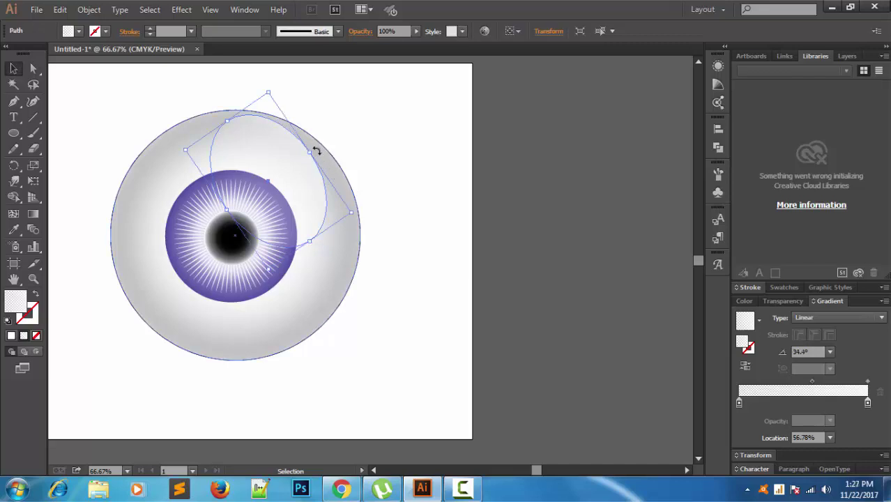
{"action": "left_click_drag", "start_coordinate": [316, 150], "coordinate": [322, 140]}
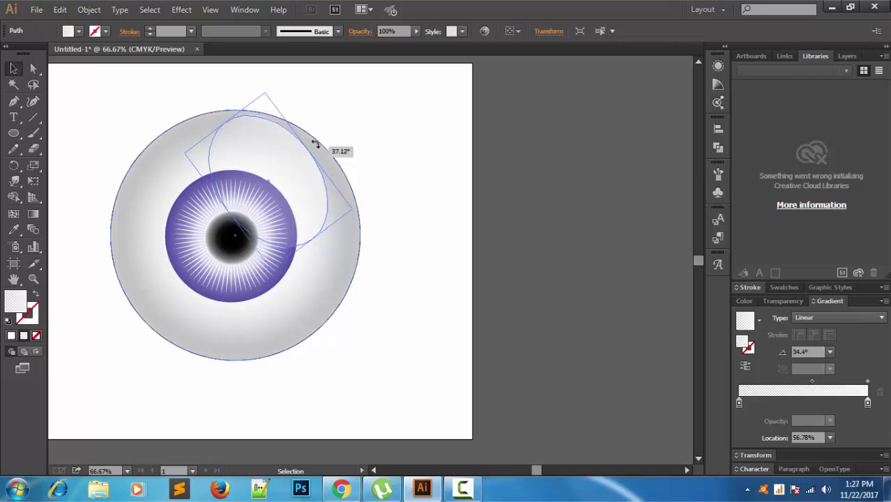
{"action": "left_click", "coordinate": [521, 202]}
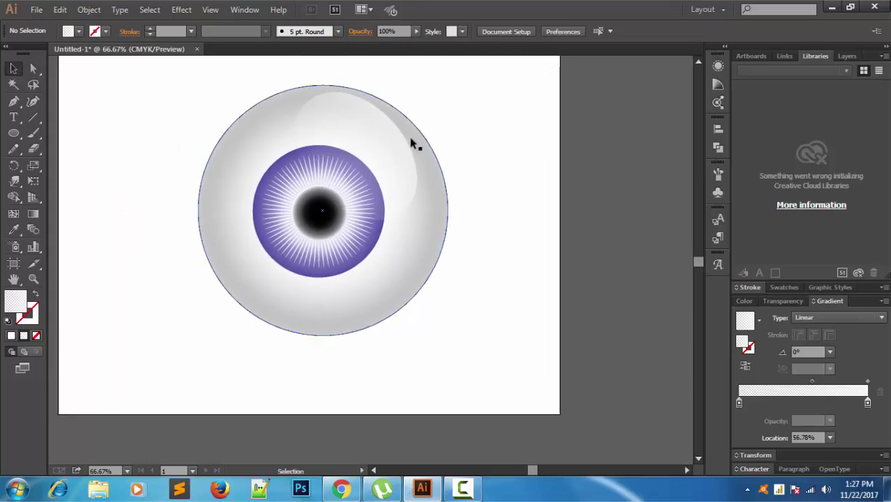
- Redraw the highlight gradient to run from the iris toward the upper-right rim
{"action": "left_click", "coordinate": [384, 134]}
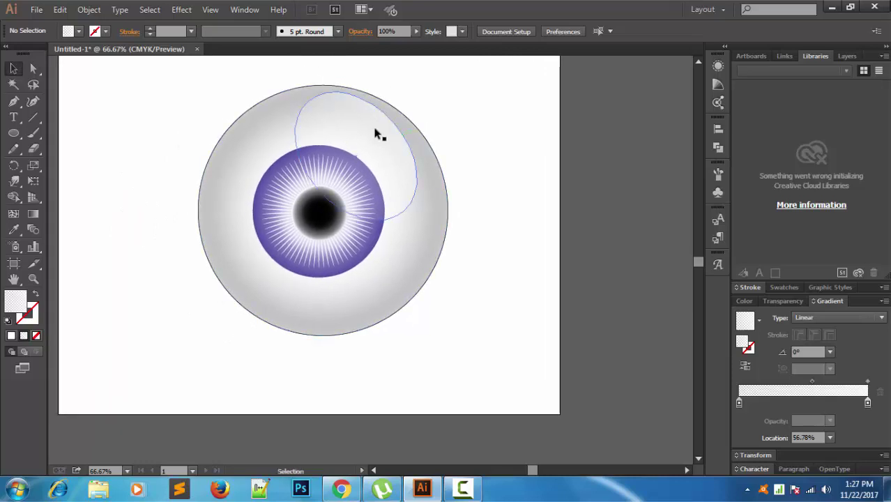
{"action": "left_click", "coordinate": [33, 213]}
{"action": "left_click_drag", "start_coordinate": [317, 188], "coordinate": [394, 124]}
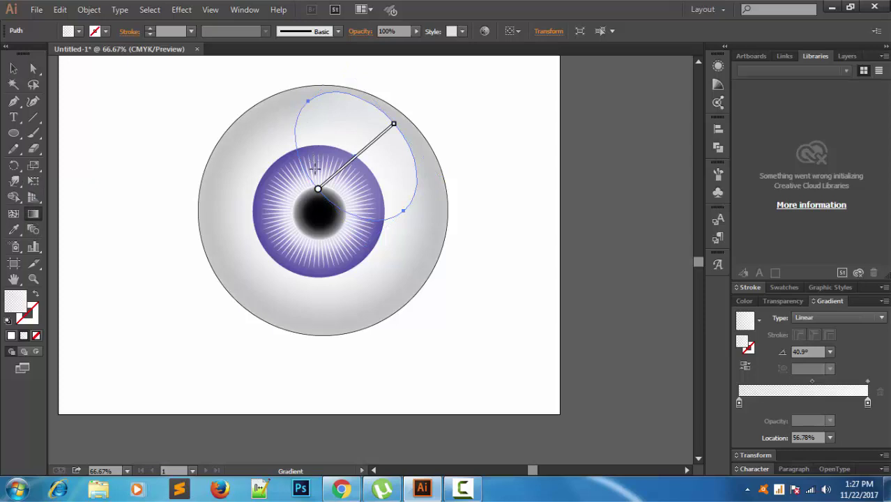
{"action": "mouse_move", "coordinate": [429, 108]}
{"action": "left_mouse_down"}
{"action": "mouse_move", "coordinate": [327, 175]}
{"action": "mouse_move", "coordinate": [431, 102]}
{"action": "left_mouse_up"}
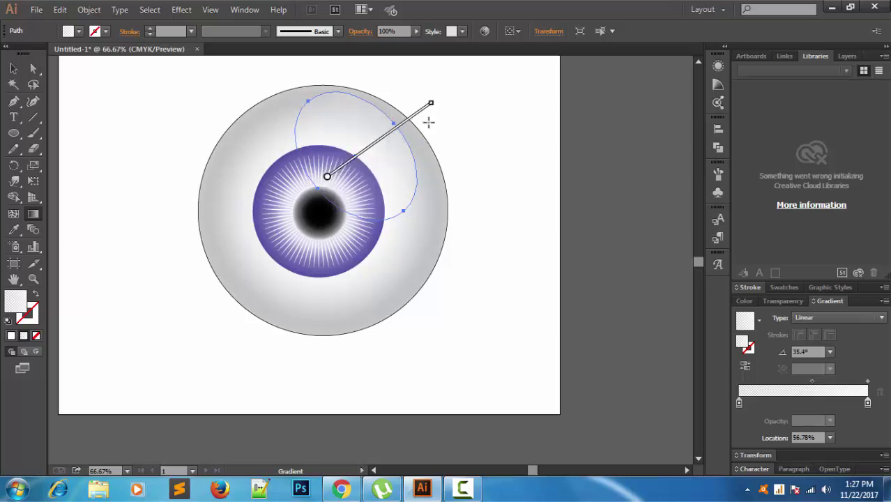
{"action": "left_click", "coordinate": [13, 69]}
{"action": "left_click", "coordinate": [94, 154]}
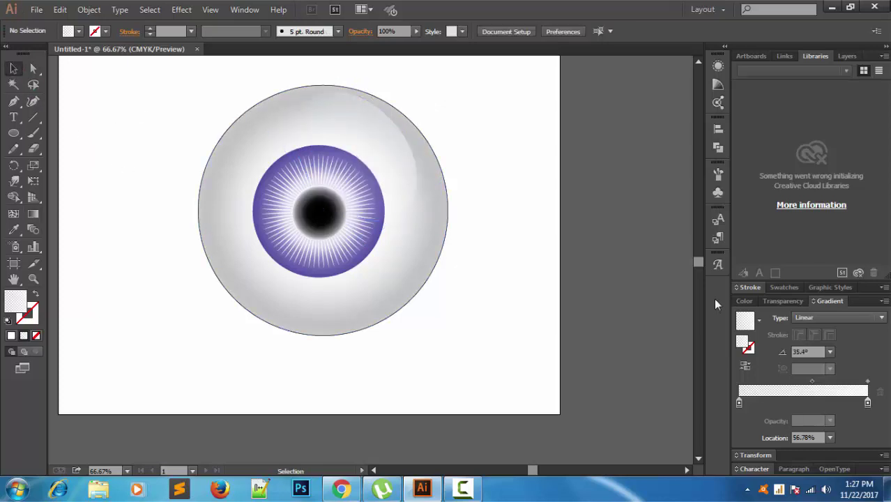
- Enlarge the highlight oval and preview the result
{"action": "left_click", "coordinate": [408, 161]}
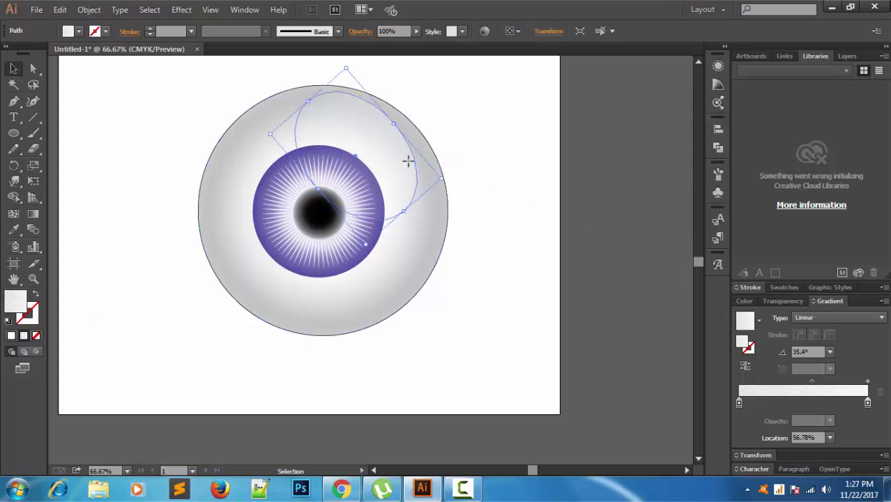
{"action": "left_click", "coordinate": [523, 147]}
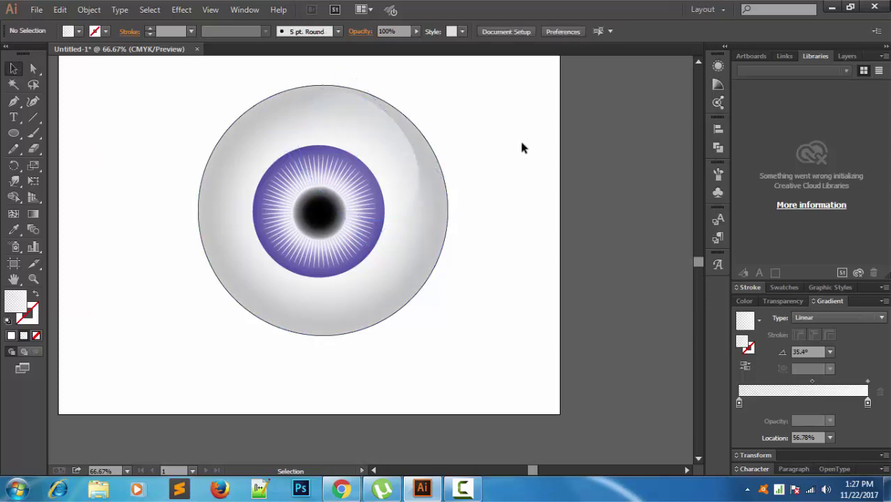
{"action": "left_click", "coordinate": [395, 143]}
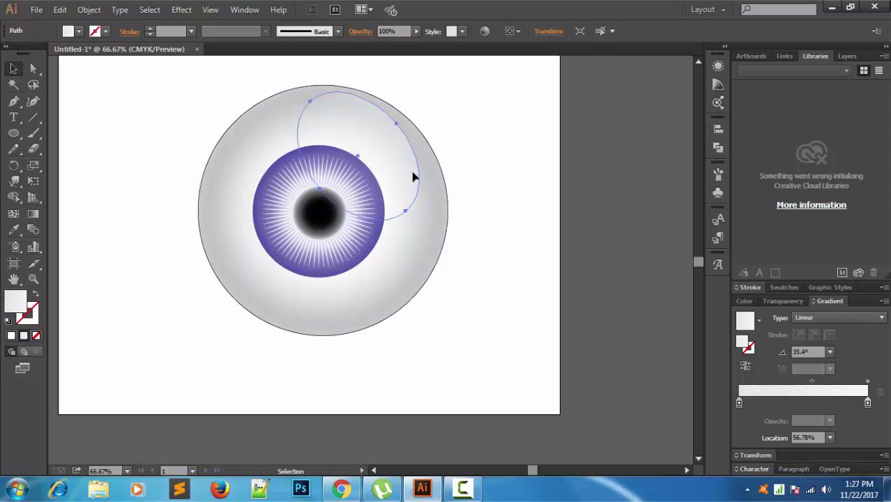
{"action": "left_click_drag", "start_coordinate": [406, 210], "coordinate": [425, 239]}
{"action": "left_click", "coordinate": [551, 226]}
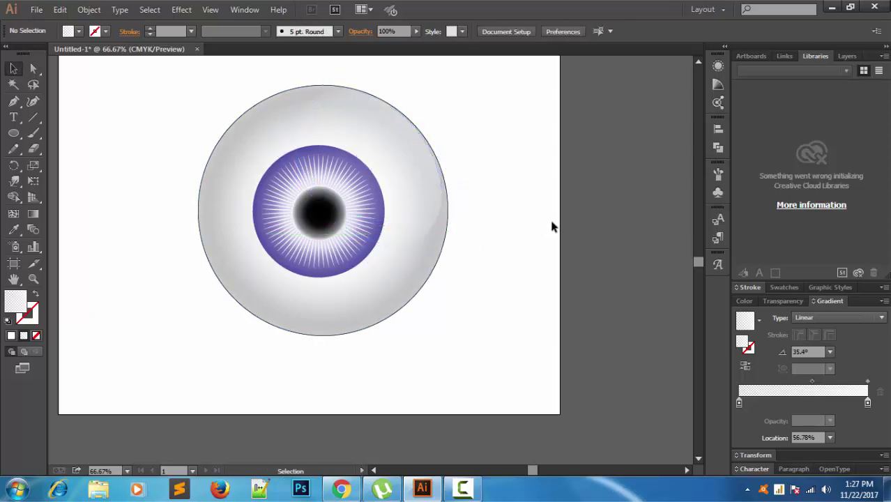
- Shorten the highlight gradient toward the upper-right rim, leaving it angled at 35.4°
{"action": "left_click", "coordinate": [427, 181]}
{"action": "left_click", "coordinate": [867, 403]}
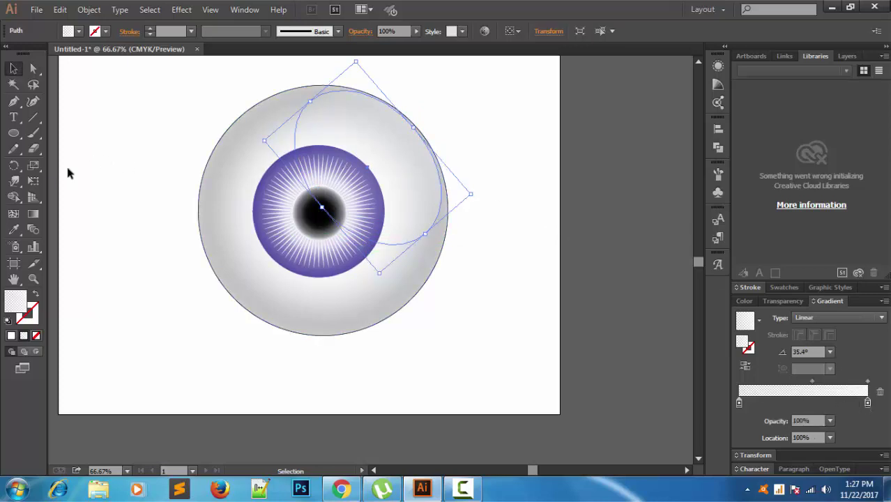
{"action": "left_click", "coordinate": [33, 213]}
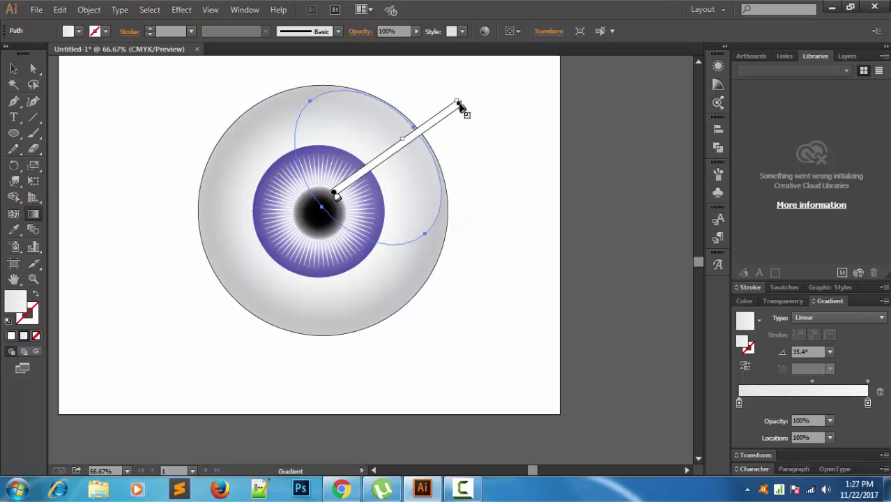
{"action": "mouse_move", "coordinate": [459, 104]}
{"action": "left_mouse_down"}
{"action": "mouse_move", "coordinate": [440, 126]}
{"action": "mouse_move", "coordinate": [411, 136]}
{"action": "left_mouse_up"}
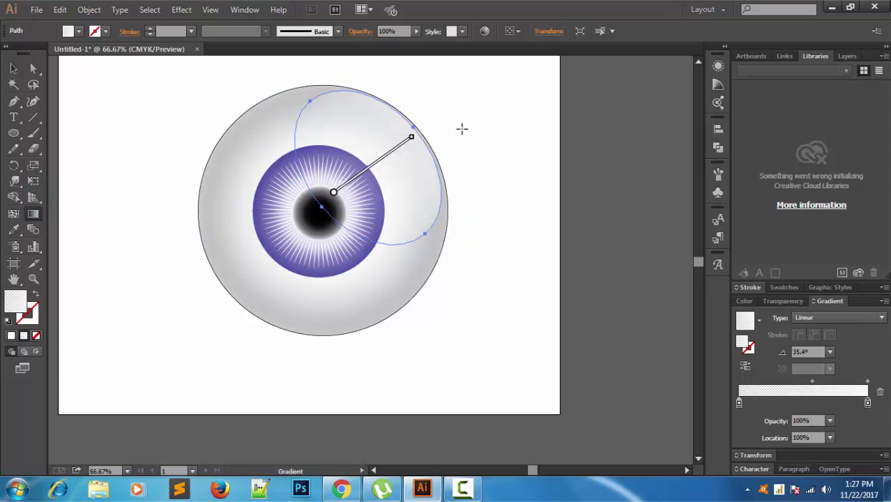
{"action": "left_click", "coordinate": [13, 68]}
{"action": "left_click", "coordinate": [106, 133]}
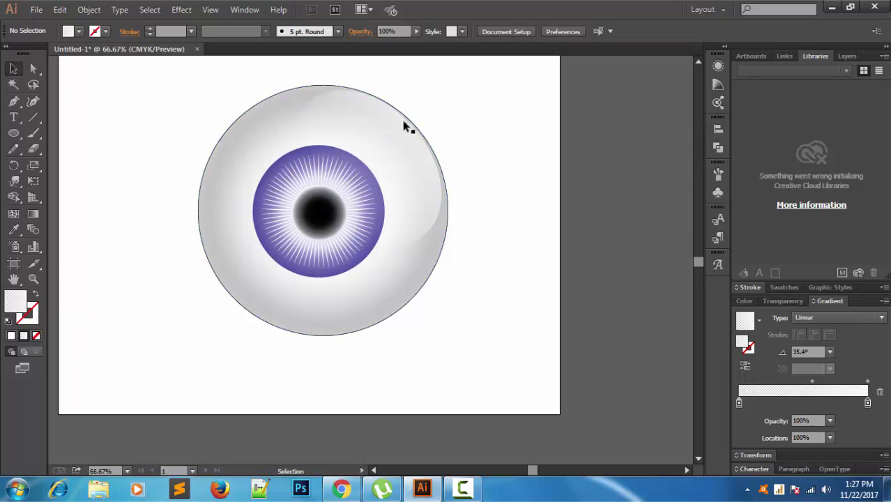
{"action": "left_click", "coordinate": [12, 136]}
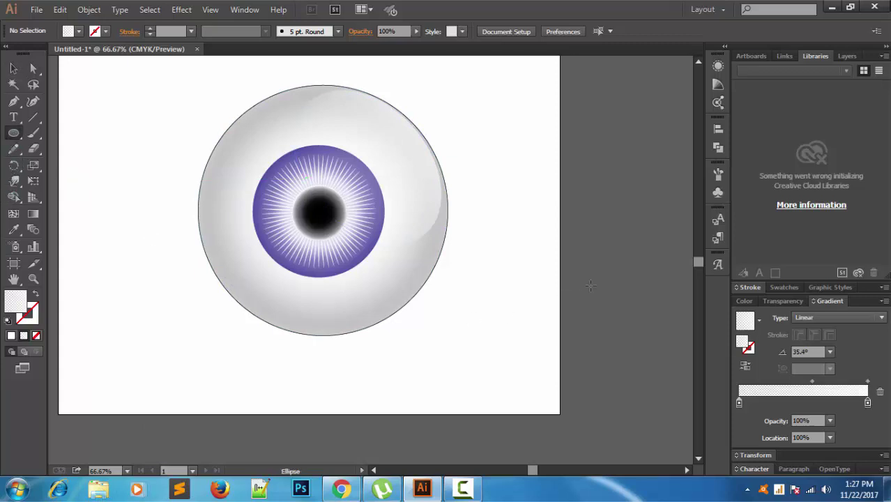
- Draw a small circle about 1.1 in wide and move it onto the pupil
{"action": "mouse_move", "coordinate": [598, 210]}
{"action": "left_mouse_down"}
{"action": "mouse_move", "coordinate": [642, 247]}
{"action": "mouse_move", "coordinate": [359, 210]}
{"action": "left_mouse_up"}
{"action": "key", "text": "v"}
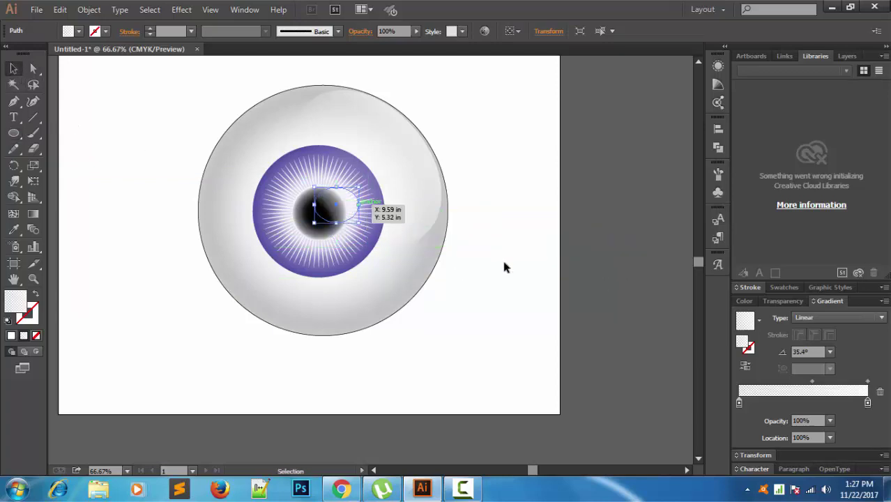
{"action": "left_click", "coordinate": [613, 262]}
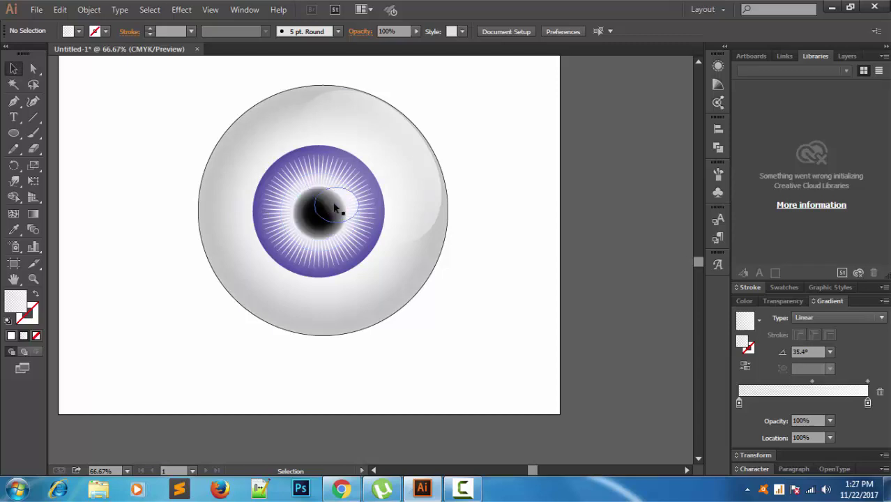
{"action": "left_click_drag", "start_coordinate": [335, 207], "coordinate": [325, 209]}
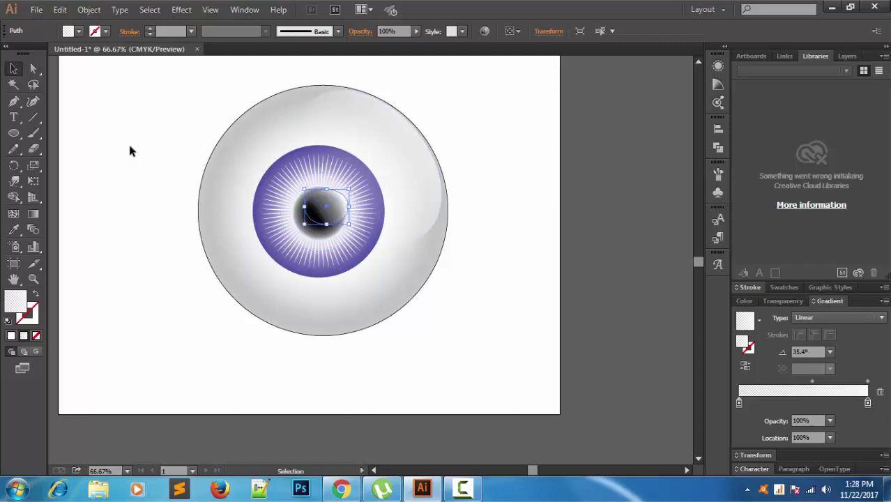
- Reshape the small circle's anchor points into a curved path with Direct Selection
{"action": "left_click", "coordinate": [33, 69]}
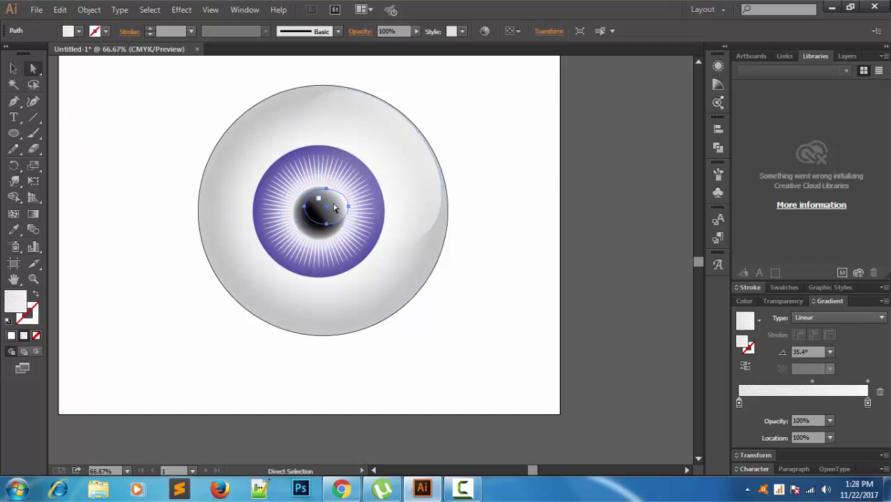
{"action": "mouse_move", "coordinate": [351, 214]}
{"action": "left_mouse_down"}
{"action": "mouse_move", "coordinate": [343, 207]}
{"action": "mouse_move", "coordinate": [422, 255]}
{"action": "left_mouse_up"}
{"action": "left_click", "coordinate": [348, 206]}
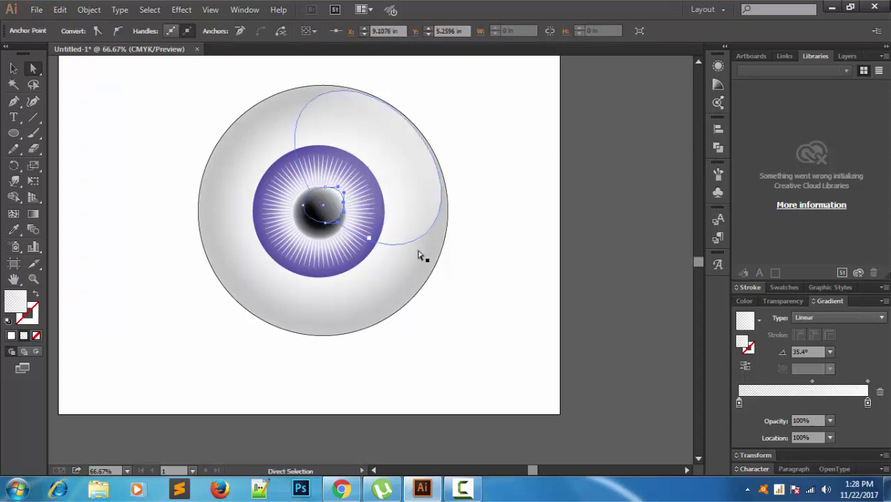
{"action": "left_click", "coordinate": [575, 288]}
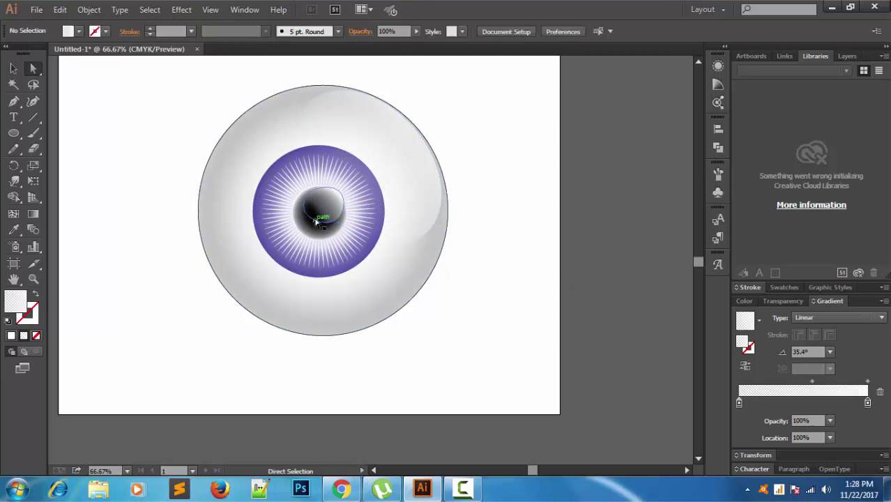
- Reposition the curved path on the pupil and drag its left, right and bottom anchors into a crescent
{"action": "left_click", "coordinate": [322, 221]}
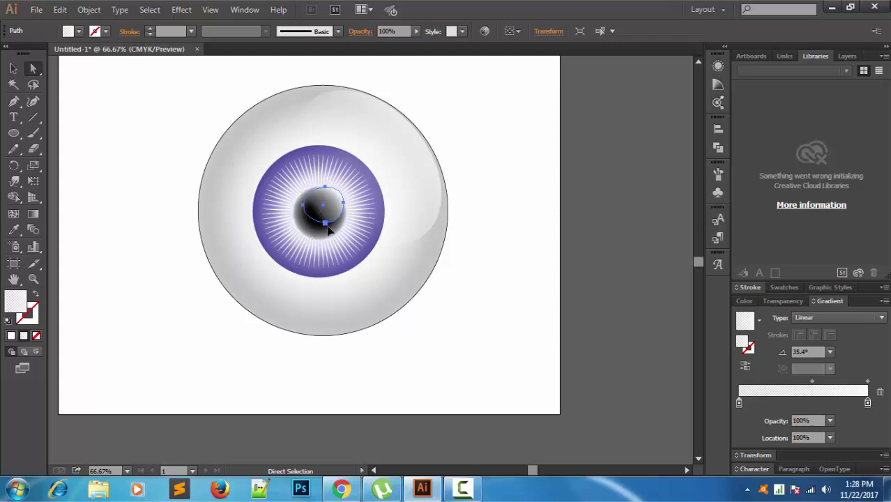
{"action": "mouse_move", "coordinate": [326, 229]}
{"action": "left_mouse_down"}
{"action": "mouse_move", "coordinate": [332, 238]}
{"action": "mouse_move", "coordinate": [321, 218]}
{"action": "left_mouse_up"}
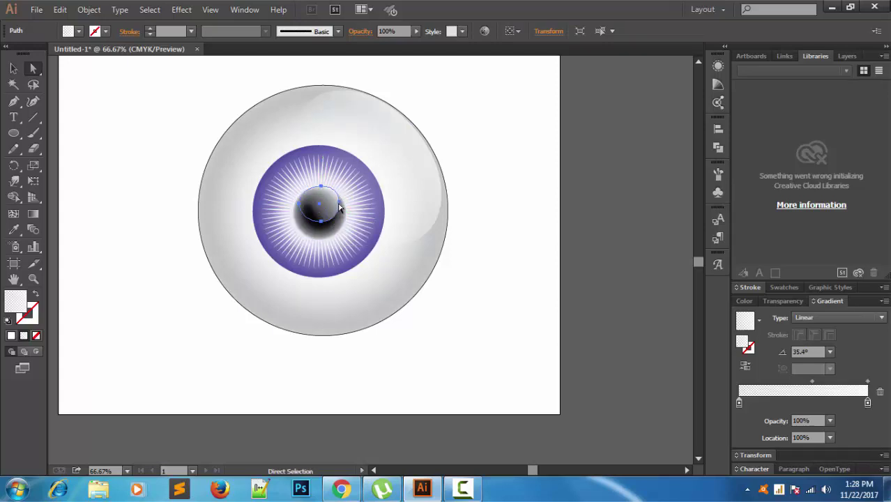
{"action": "left_click", "coordinate": [340, 202]}
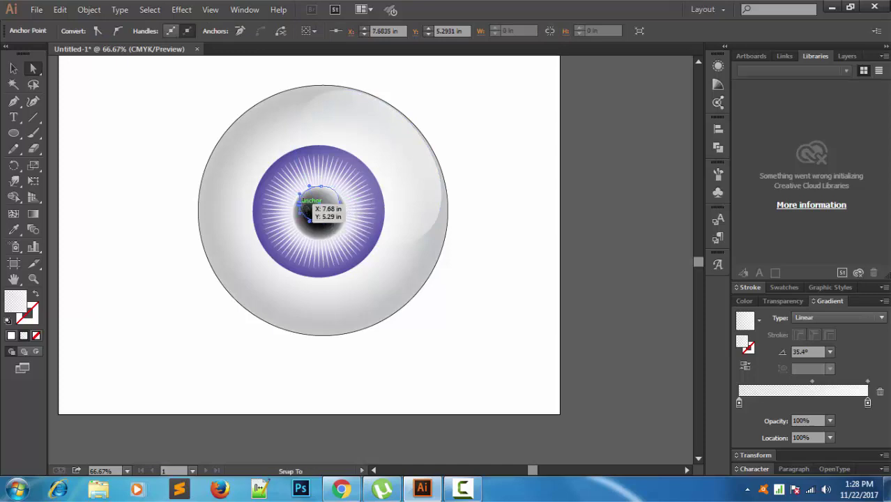
{"action": "left_click_drag", "start_coordinate": [299, 206], "coordinate": [309, 206]}
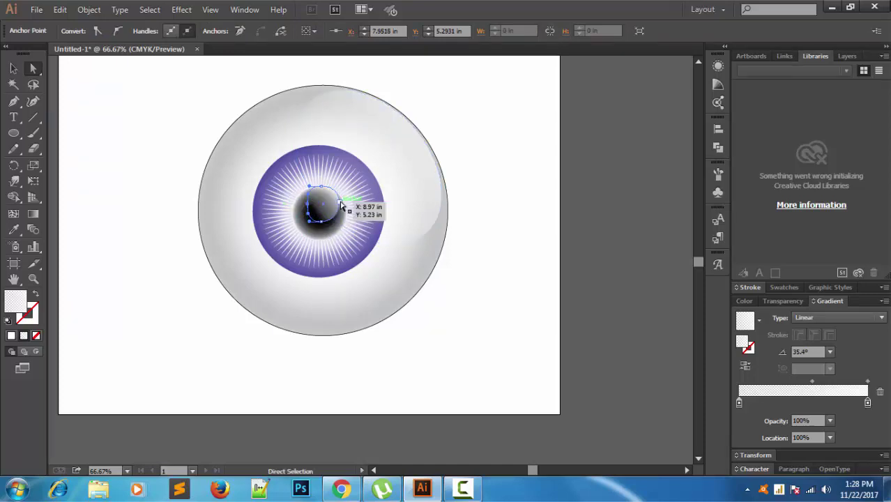
{"action": "left_click_drag", "start_coordinate": [341, 198], "coordinate": [342, 193]}
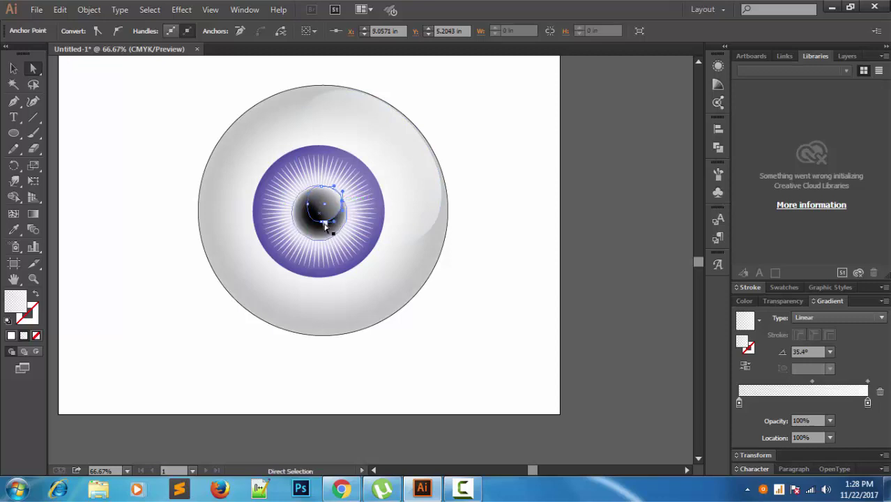
{"action": "mouse_move", "coordinate": [321, 221]}
{"action": "left_mouse_down"}
{"action": "mouse_move", "coordinate": [332, 232]}
{"action": "mouse_move", "coordinate": [348, 213]}
{"action": "left_mouse_up"}
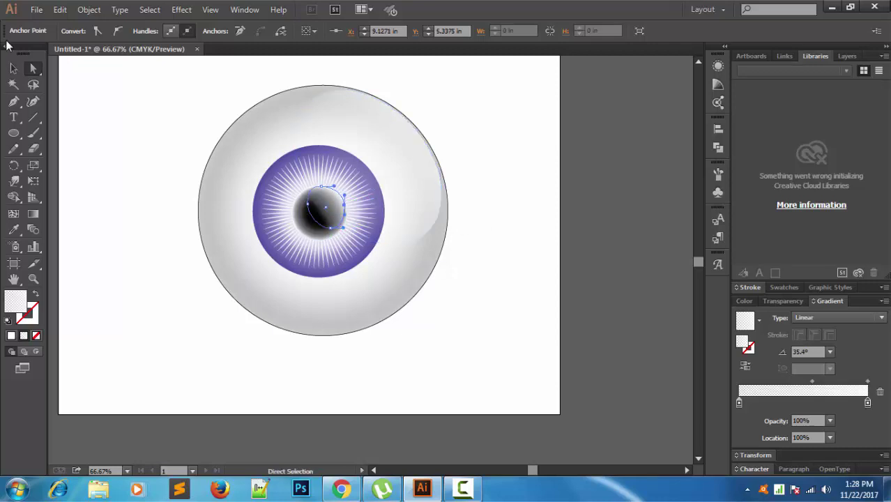
{"action": "left_click", "coordinate": [13, 68]}
- Deselect, pan and zoom to 100% for a close view of the iris and pupil
{"action": "left_click", "coordinate": [116, 168]}
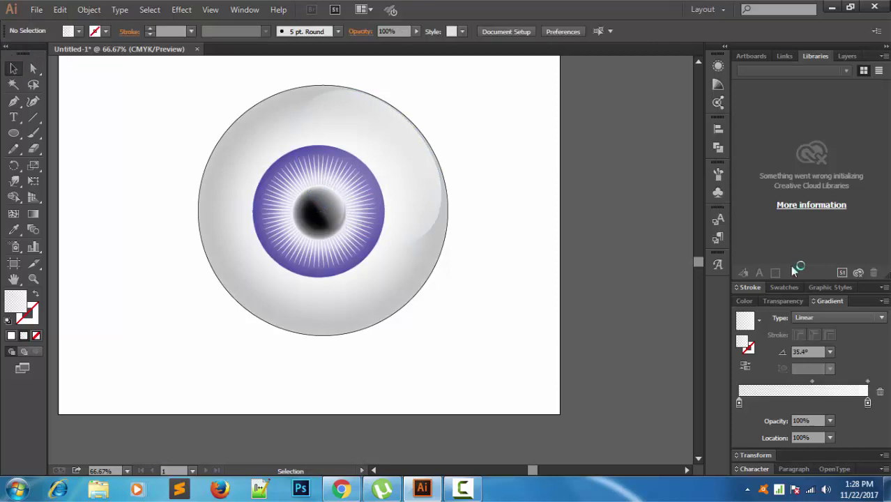
{"action": "scroll", "coordinate": [606, 256], "scroll_direction": "up", "scroll_amount": 2}
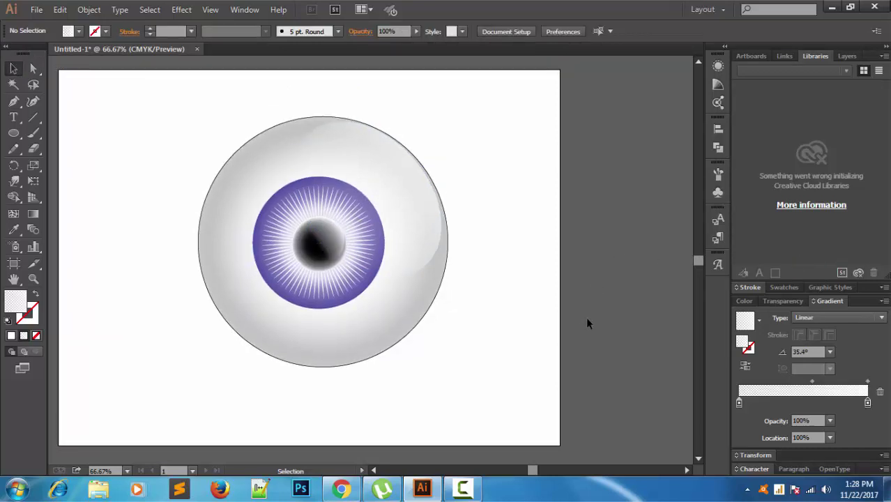
{"action": "left_click_drag", "start_coordinate": [487, 332], "coordinate": [517, 343]}
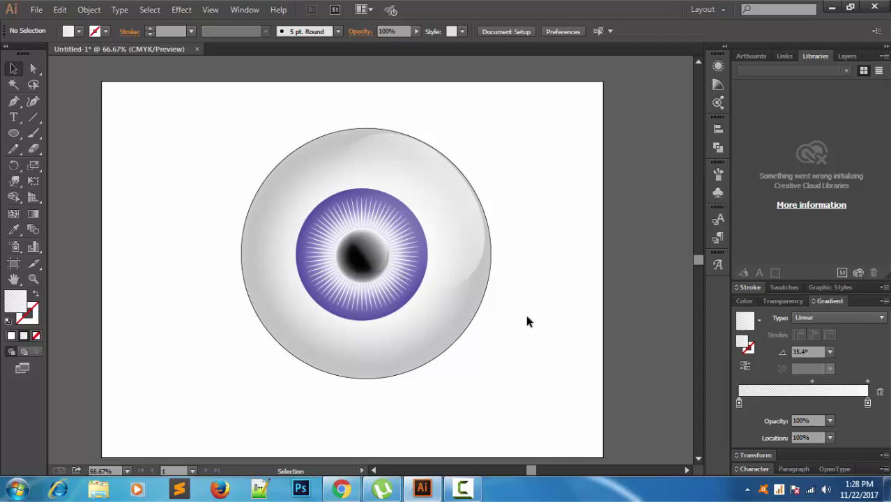
{"action": "scroll", "coordinate": [527, 321], "scroll_direction": "up", "scroll_amount": 3, "text": "alt"}
{"action": "scroll", "coordinate": [527, 321], "scroll_direction": "down", "scroll_amount": 4, "text": "alt"}
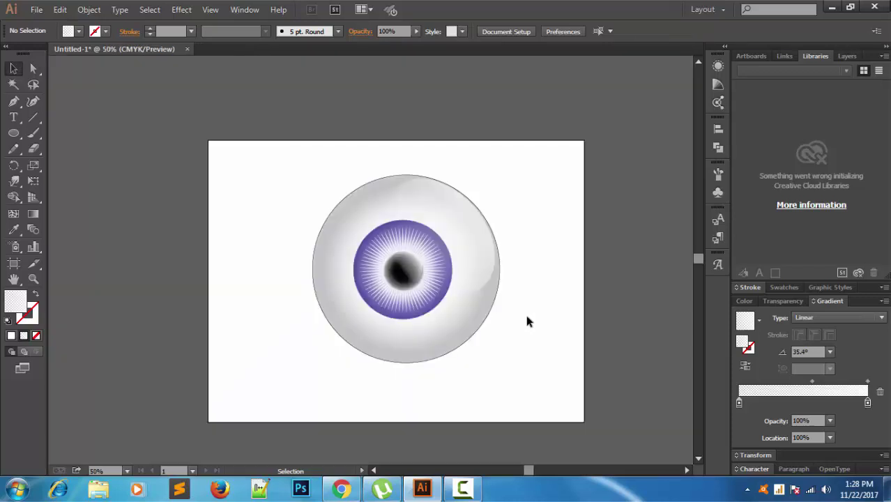
{"action": "scroll", "coordinate": [526, 321], "scroll_direction": "up", "scroll_amount": 2, "text": "alt"}
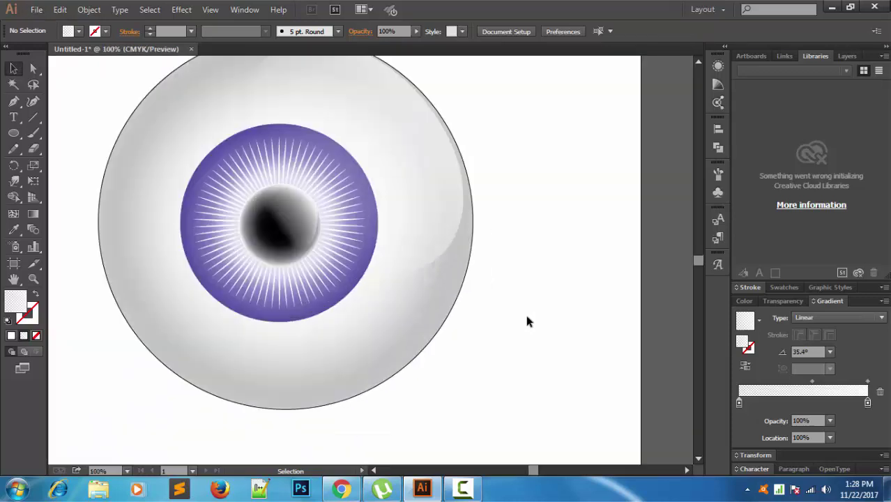
{"action": "key", "text": "alt"}
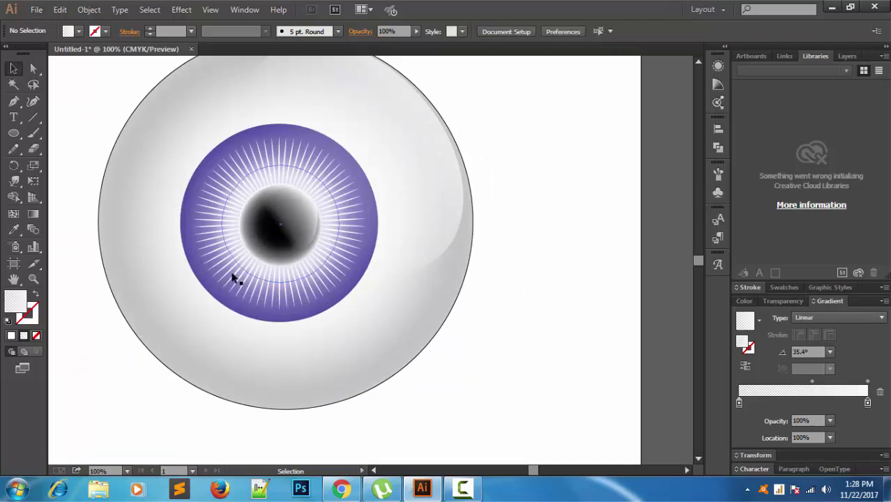
- Ungroup the eye artwork and select the white radial-gradient ring around the pupil
{"action": "left_click", "coordinate": [245, 288]}
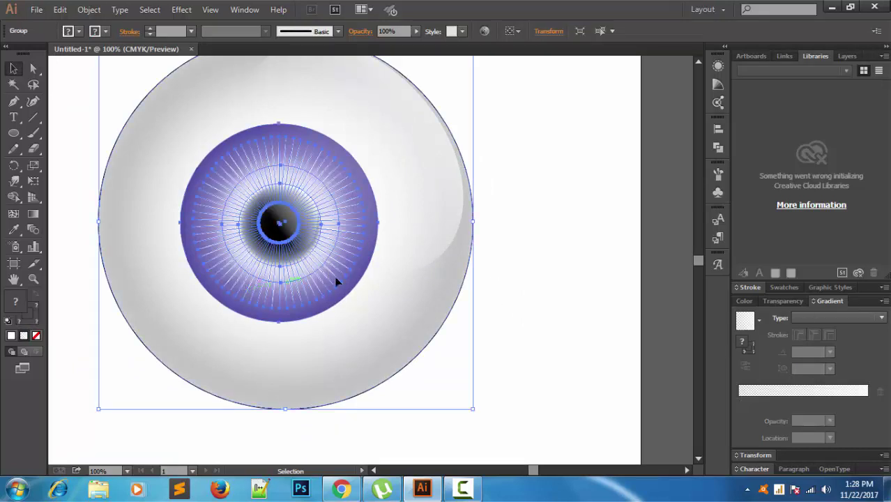
{"action": "left_click_drag", "start_coordinate": [337, 281], "coordinate": [340, 278]}
{"action": "right_click", "coordinate": [336, 282]}
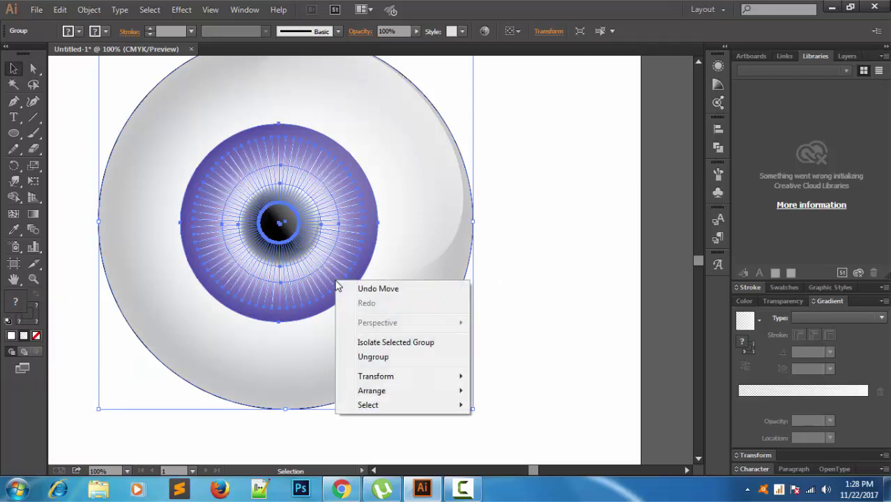
{"action": "left_click", "coordinate": [366, 358]}
{"action": "left_click", "coordinate": [602, 285]}
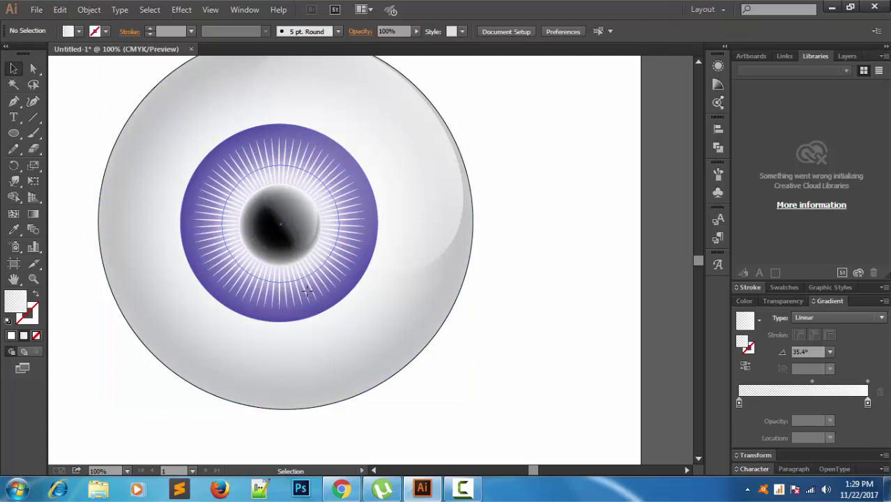
{"action": "left_click", "coordinate": [310, 293]}
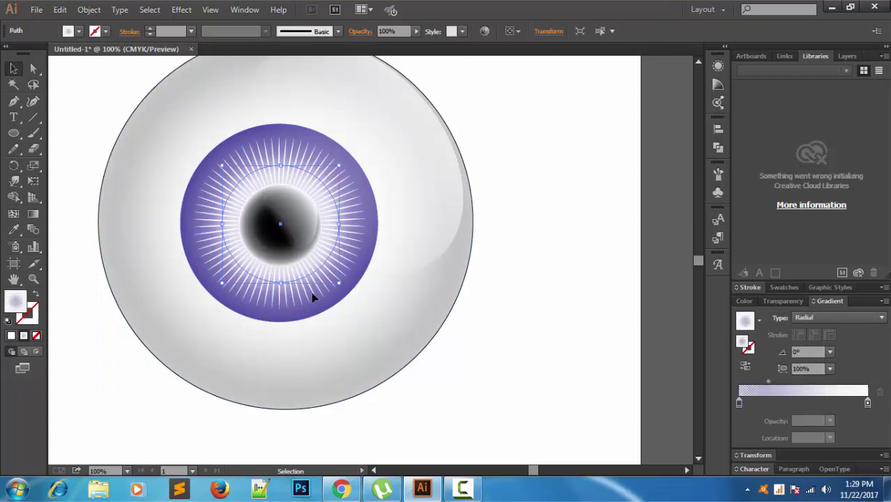
- Scale the iris rays group to about 3.81 in wide and nudge it left and up
{"action": "left_click", "coordinate": [278, 305]}
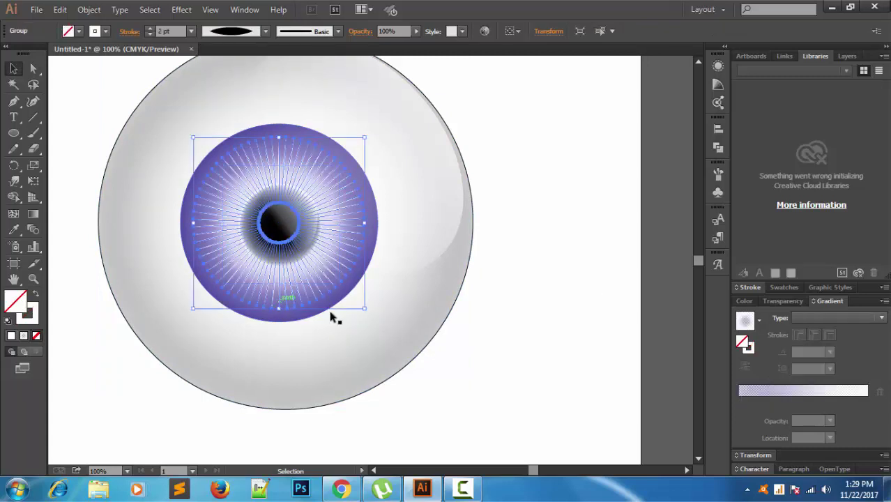
{"action": "left_click_drag", "start_coordinate": [364, 309], "coordinate": [371, 325]}
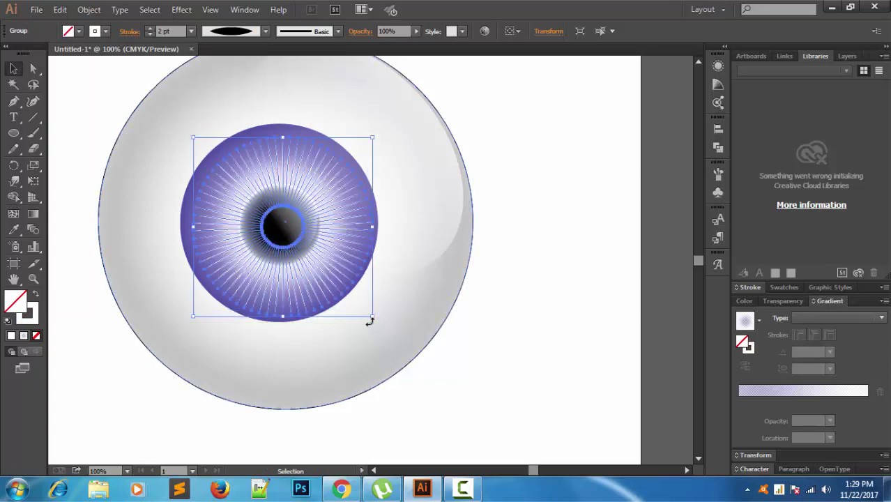
{"action": "key", "text": "Left"}
{"action": "key", "text": "Left"}
{"action": "key", "text": "Left"}
{"action": "key", "text": "Left"}
{"action": "key", "text": "Left"}
{"action": "key", "text": "Left"}
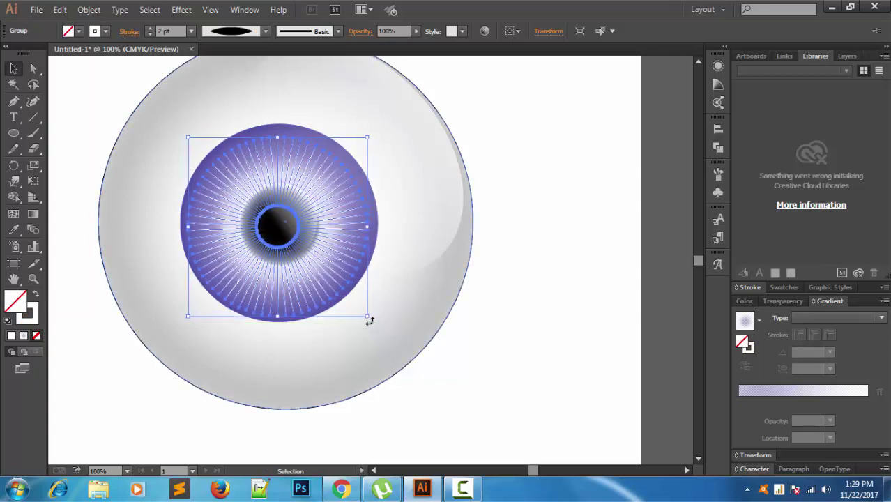
{"action": "key", "text": "Up"}
{"action": "key", "text": "Up"}
{"action": "key", "text": "Up"}
{"action": "key", "text": "Up"}
{"action": "key", "text": "Up"}
{"action": "key", "text": "Up"}
{"action": "key", "text": "Up"}
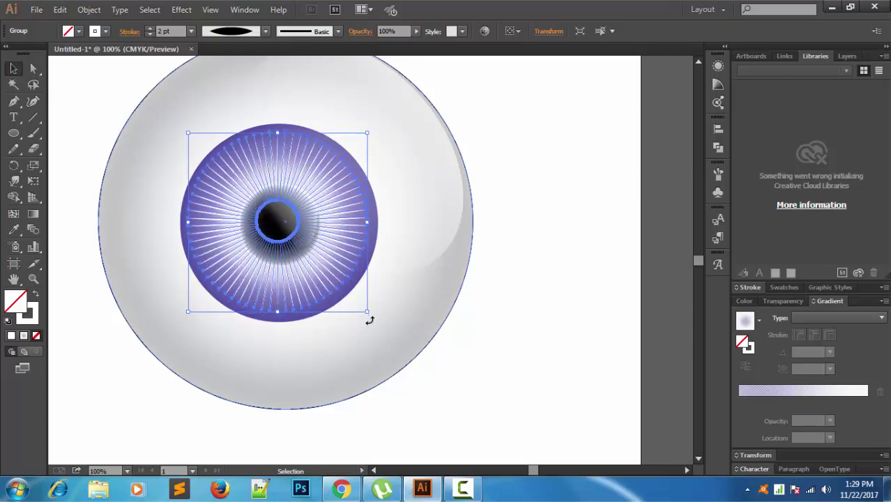
{"action": "key", "text": "Up"}
{"action": "key", "text": "Up"}
{"action": "key", "text": "Up"}
{"action": "key", "text": "Up"}
{"action": "key", "text": "Up"}
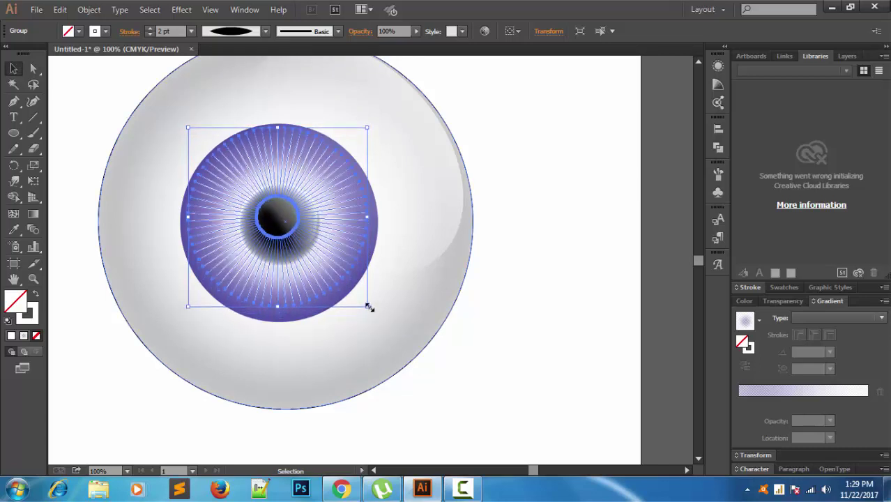
{"action": "left_click_drag", "start_coordinate": [368, 314], "coordinate": [375, 314]}
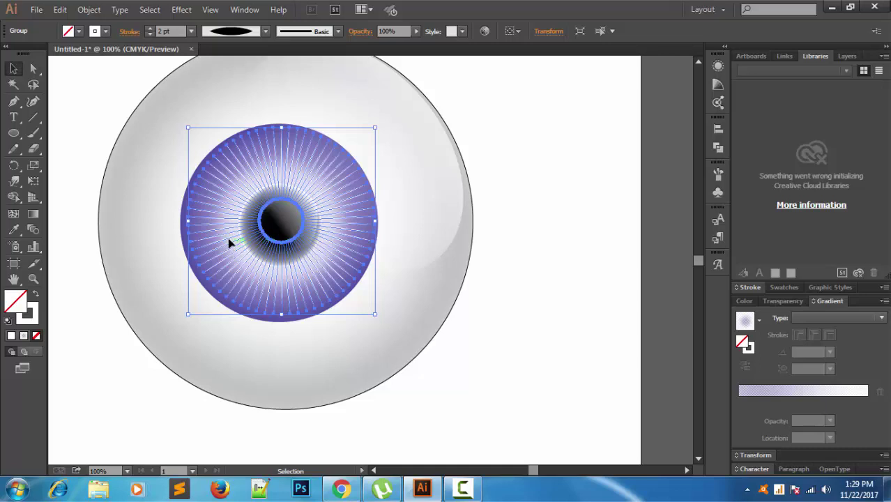
- Align the iris rays and purple iris circle on horizontal and vertical centres
{"action": "left_click", "coordinate": [180, 241], "text": "shift"}
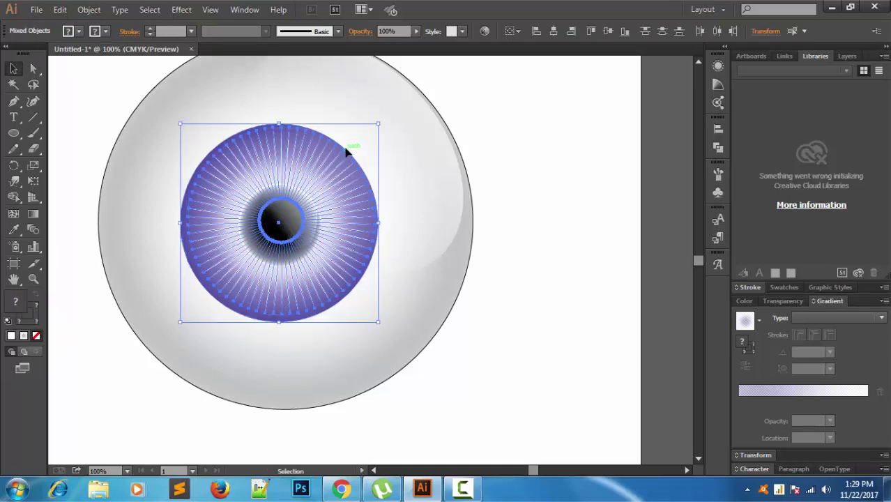
{"action": "left_click", "coordinate": [537, 30]}
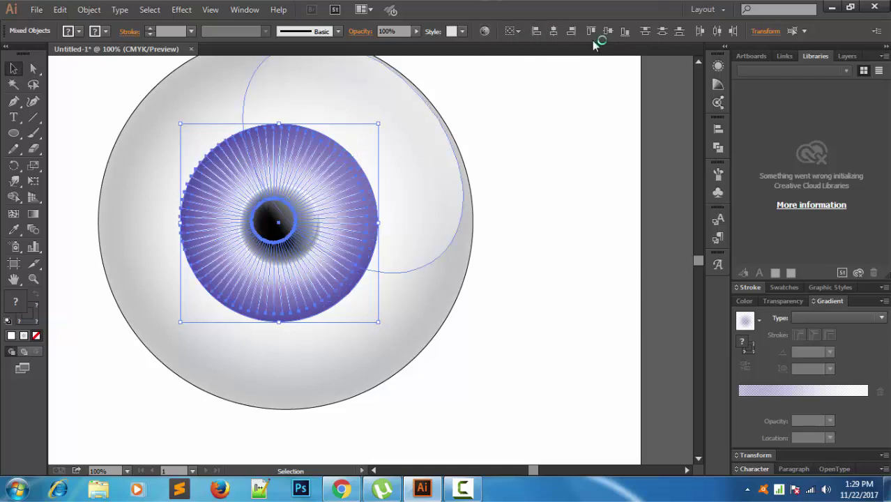
{"action": "left_click", "coordinate": [554, 31]}
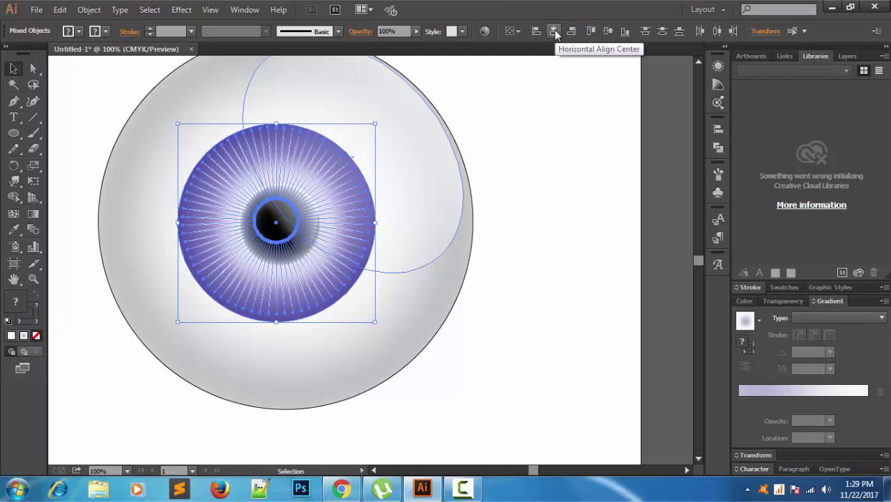
{"action": "left_click", "coordinate": [607, 34]}
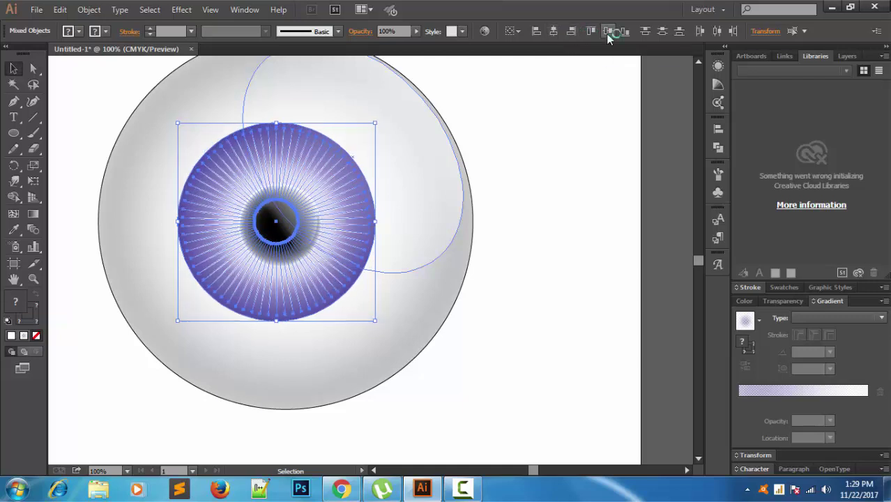
{"action": "left_click", "coordinate": [571, 120]}
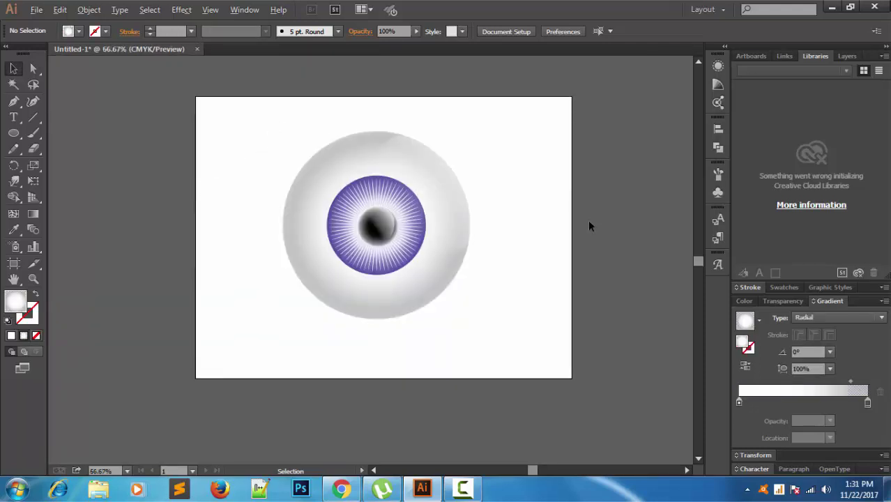
- Marquee-select every part of the finished eyeball, group them, and deselect
{"action": "scroll", "coordinate": [589, 226], "scroll_direction": "up", "scroll_amount": 2}
{"action": "scroll", "coordinate": [589, 226], "scroll_direction": "down", "scroll_amount": 1}
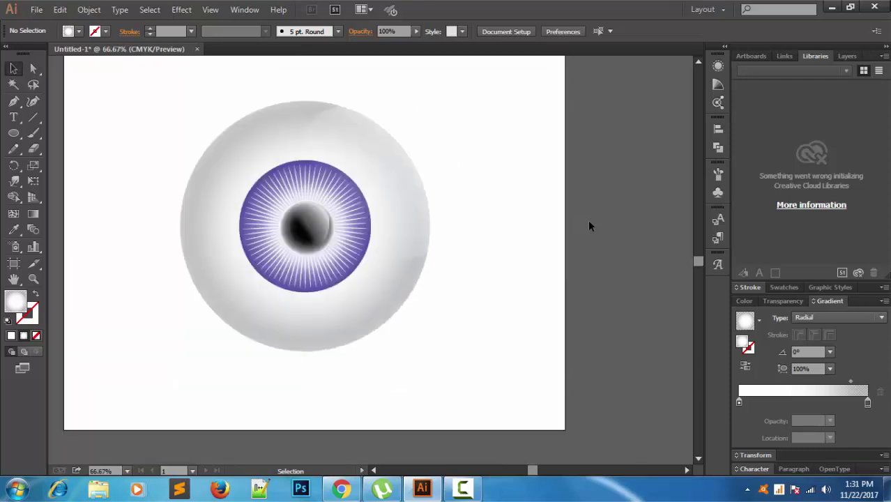
{"action": "scroll", "coordinate": [589, 226], "scroll_direction": "up", "scroll_amount": 1}
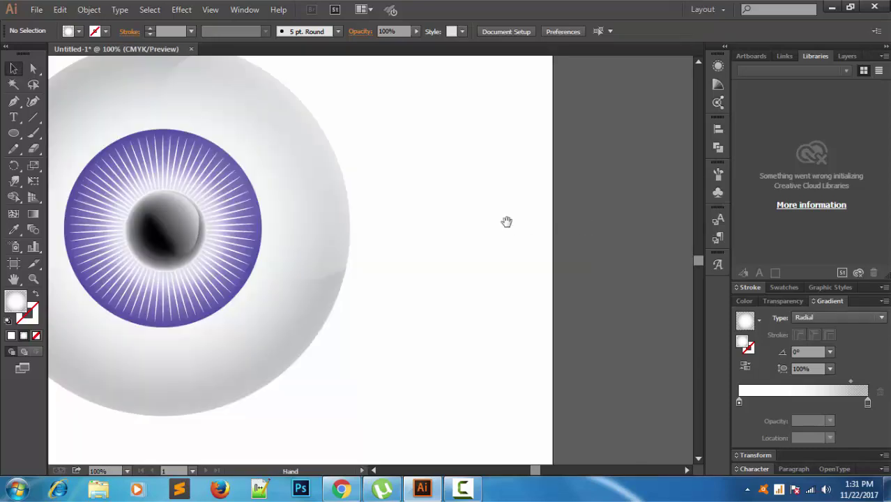
{"action": "mouse_move", "coordinate": [507, 221]}
{"action": "left_mouse_down"}
{"action": "mouse_move", "coordinate": [618, 221]}
{"action": "mouse_move", "coordinate": [651, 247]}
{"action": "left_mouse_up"}
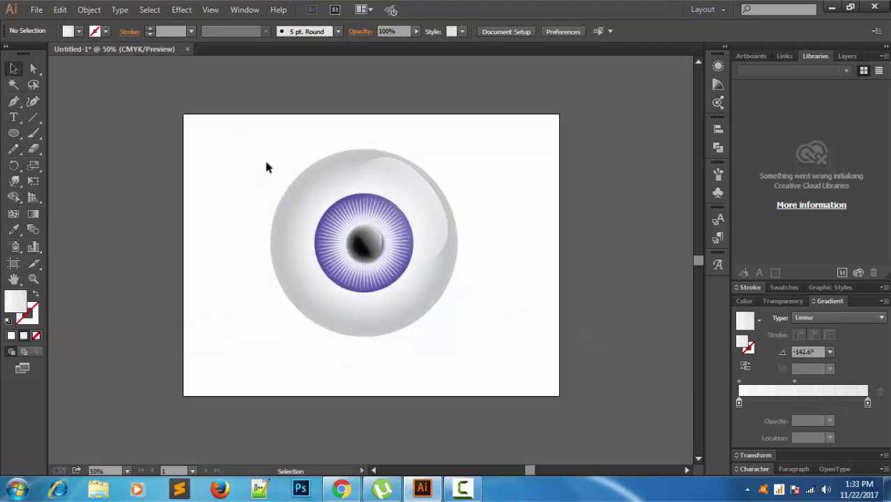
{"action": "left_click_drag", "start_coordinate": [266, 164], "coordinate": [504, 362]}
{"action": "right_click", "coordinate": [411, 237]}
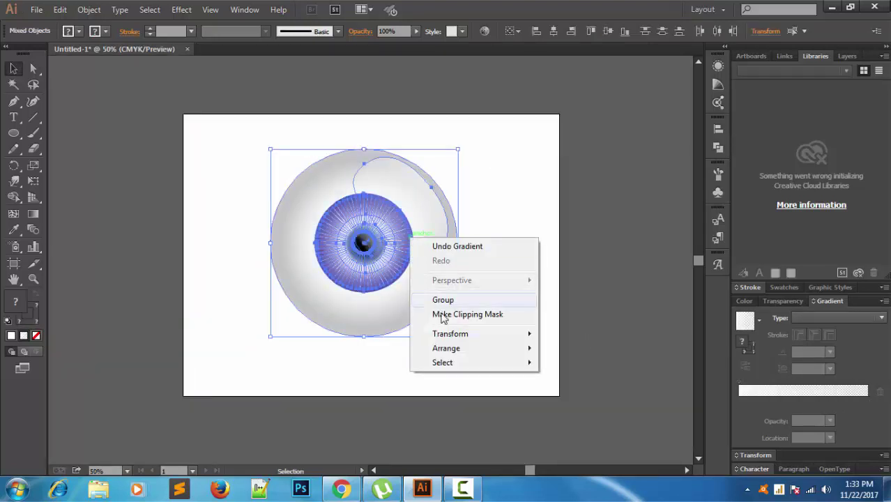
{"action": "left_click", "coordinate": [443, 299]}
{"action": "left_click", "coordinate": [499, 292]}
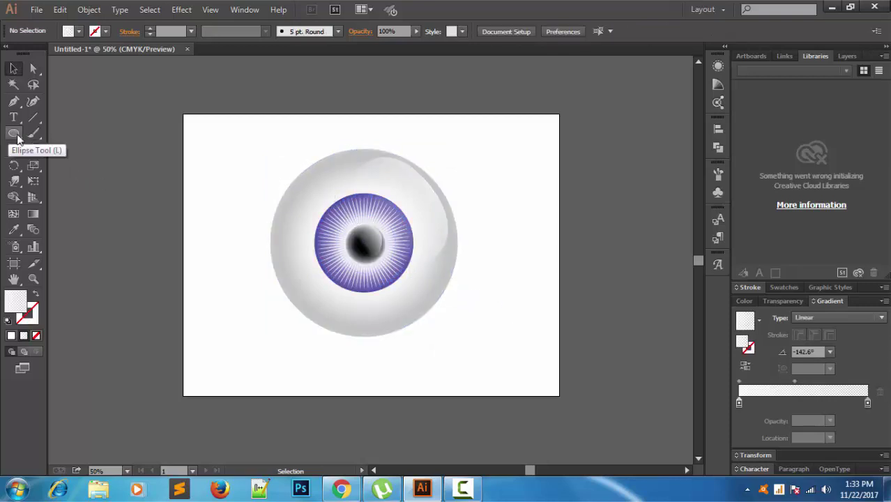
- Draw an eyeball-sized circle over the eyeball and fill it with a white-to-black gradient
{"action": "left_click", "coordinate": [15, 135]}
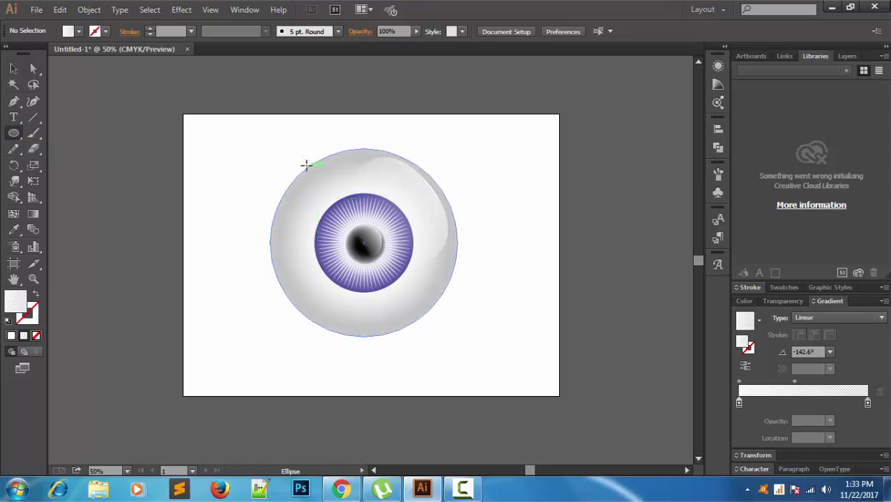
{"action": "left_click_drag", "start_coordinate": [282, 147], "coordinate": [441, 306]}
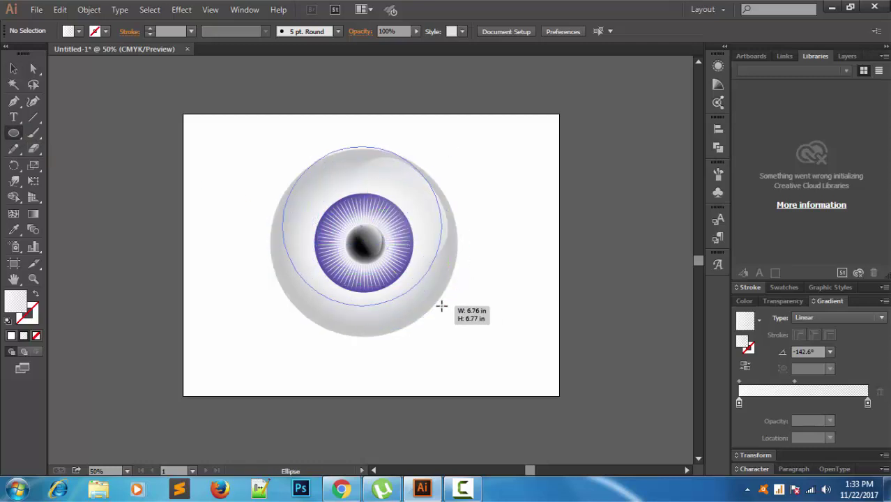
{"action": "mouse_move", "coordinate": [441, 306]}
{"action": "left_mouse_down"}
{"action": "mouse_move", "coordinate": [455, 339]}
{"action": "mouse_move", "coordinate": [447, 336]}
{"action": "mouse_move", "coordinate": [457, 334]}
{"action": "left_mouse_up"}
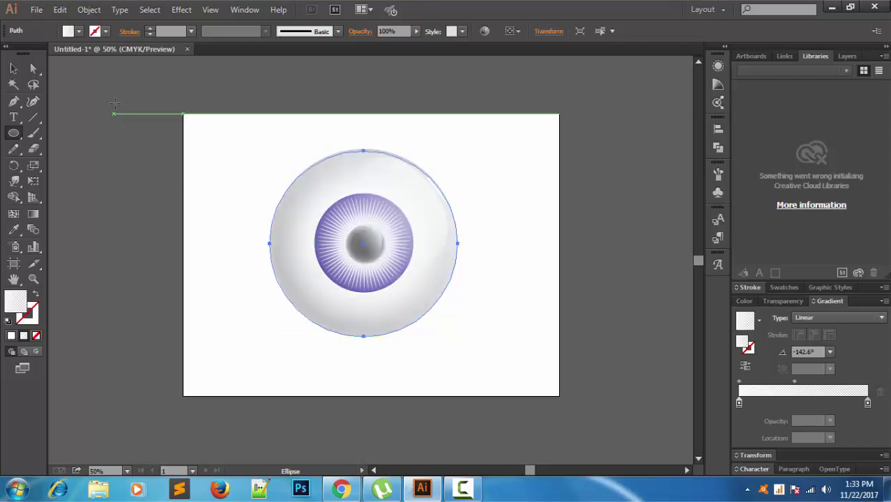
{"action": "left_click", "coordinate": [80, 32]}
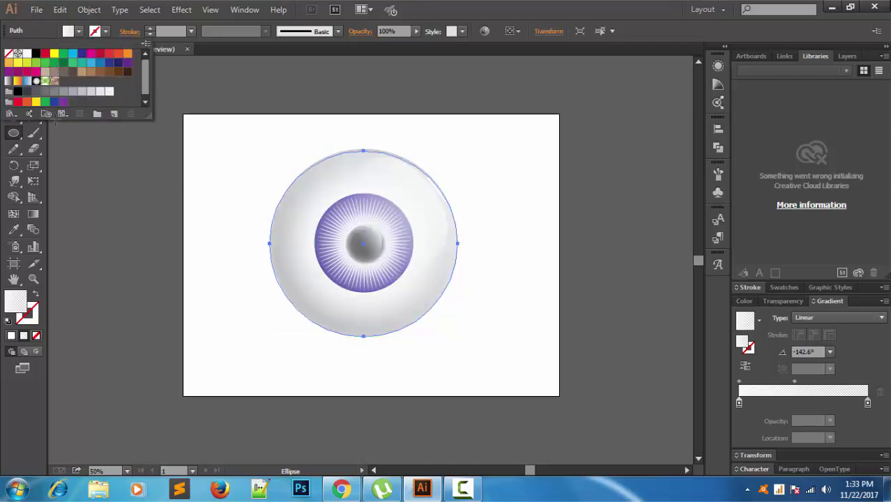
{"action": "left_click", "coordinate": [26, 90]}
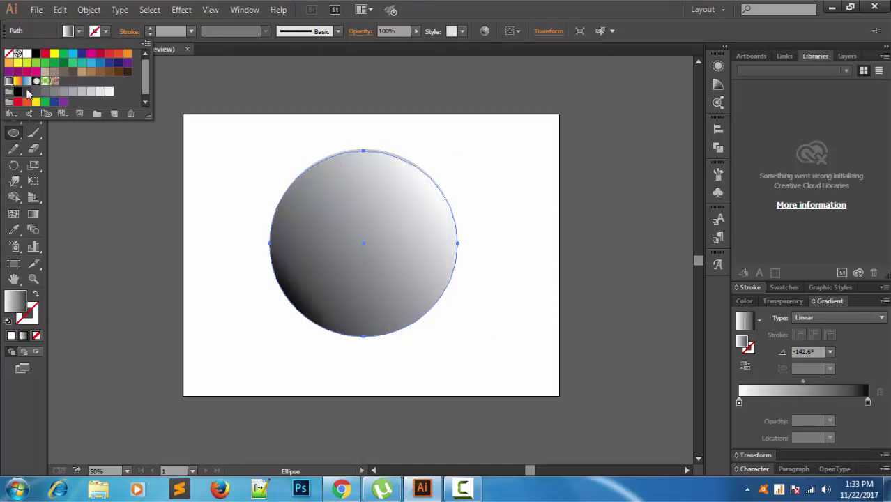
- Make the gradient radial, set the white stop to 0% opacity, and reverse it so the centre is dark
{"action": "left_click", "coordinate": [853, 320]}
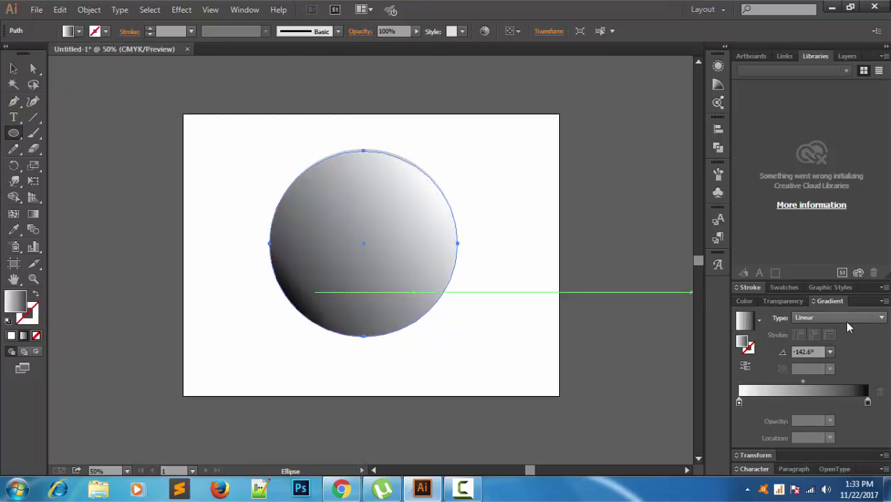
{"action": "left_click", "coordinate": [845, 320]}
{"action": "left_click", "coordinate": [840, 347]}
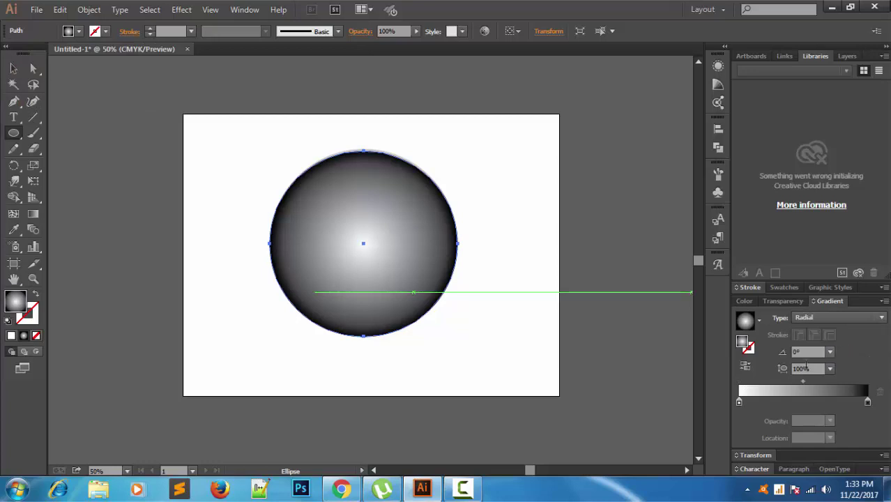
{"action": "left_click", "coordinate": [868, 403]}
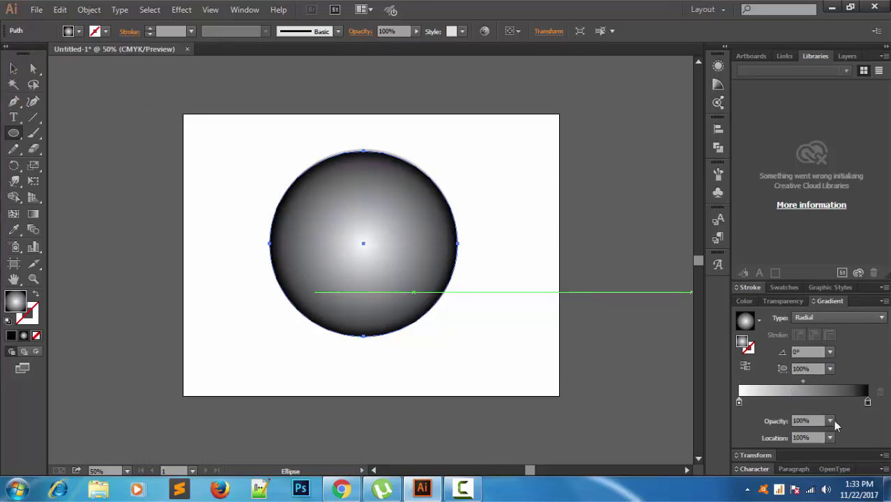
{"action": "left_click", "coordinate": [831, 422]}
{"action": "left_click", "coordinate": [742, 403]}
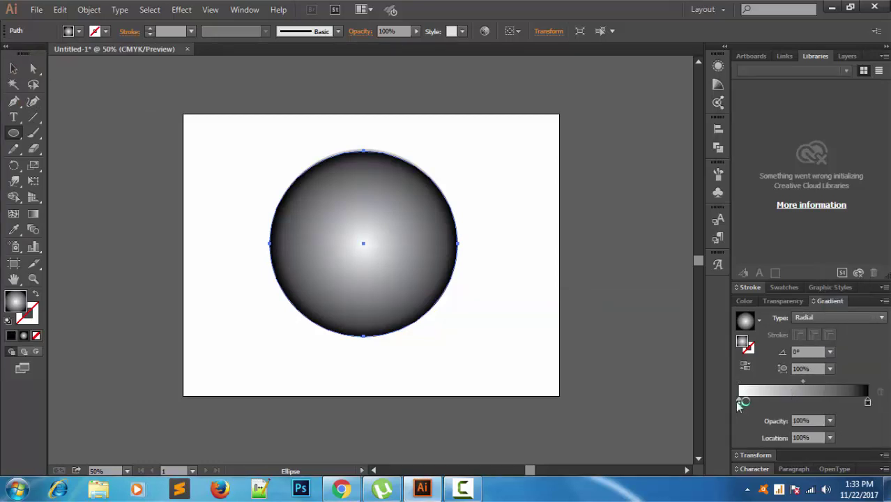
{"action": "left_click", "coordinate": [740, 403]}
{"action": "left_click", "coordinate": [830, 422]}
{"action": "left_click", "coordinate": [847, 264]}
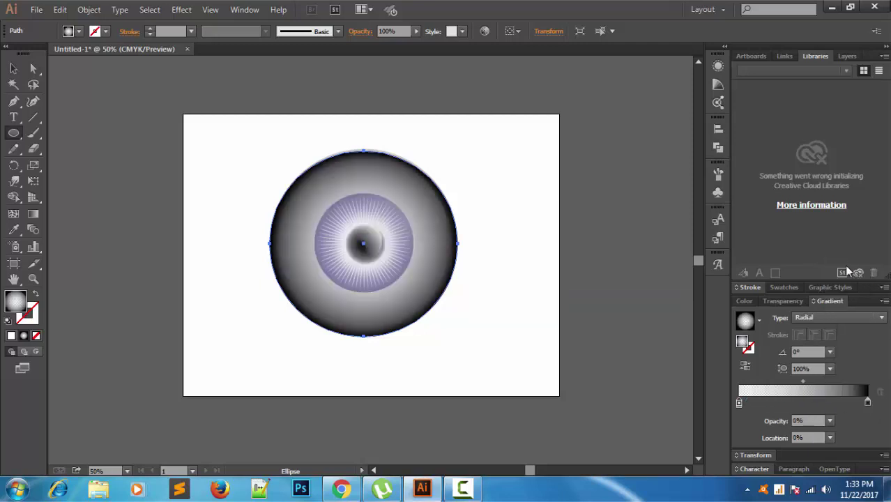
{"action": "left_click", "coordinate": [745, 366]}
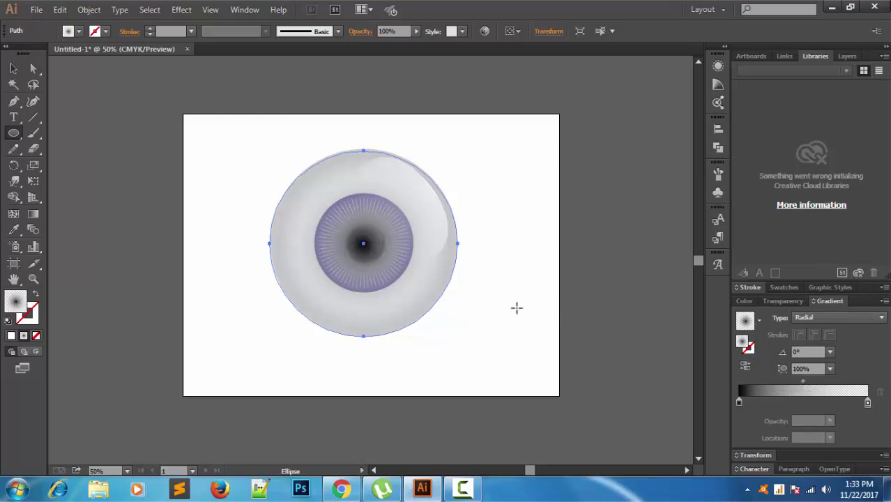
- Select the shading overlay circle and drag it left, clear of the eyeball
{"action": "left_click", "coordinate": [12, 72]}
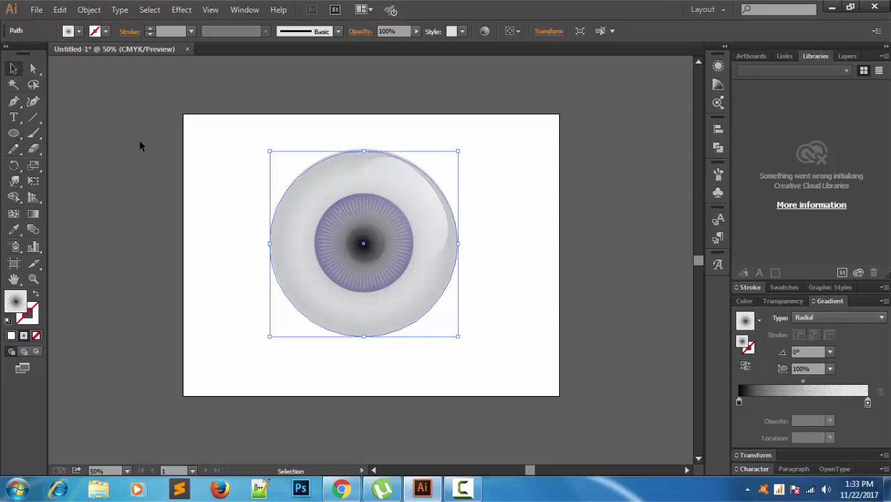
{"action": "left_click", "coordinate": [138, 146]}
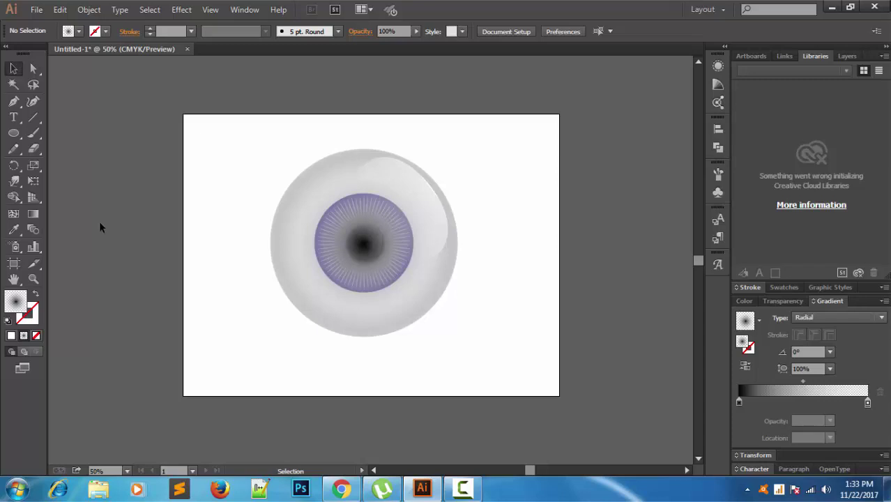
{"action": "left_click", "coordinate": [345, 317]}
{"action": "left_click", "coordinate": [509, 296]}
{"action": "left_click", "coordinate": [413, 310]}
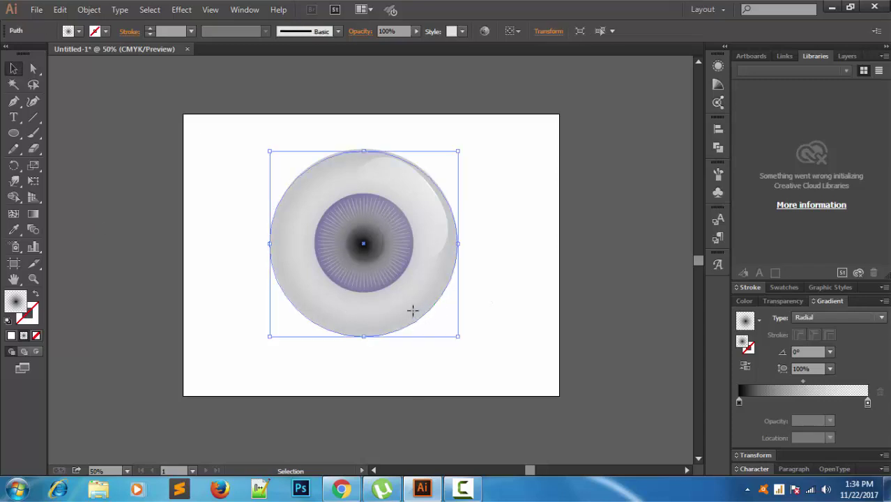
{"action": "double_click", "coordinate": [374, 276]}
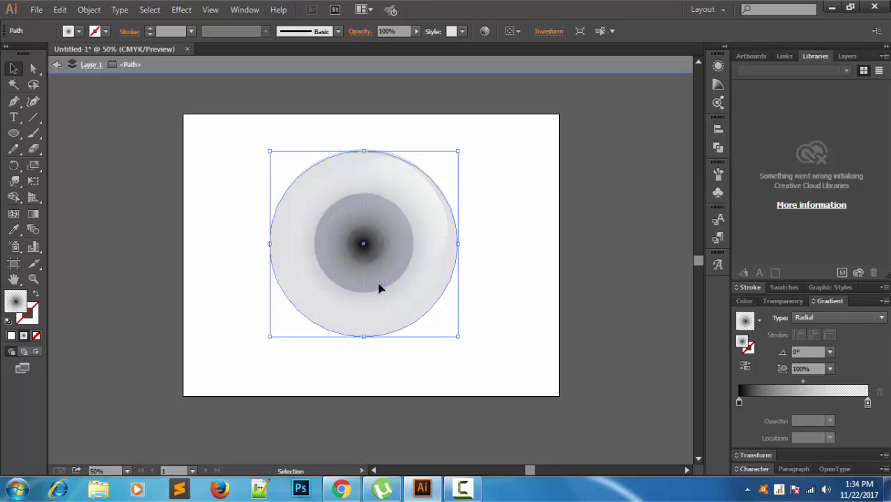
{"action": "double_click", "coordinate": [496, 282]}
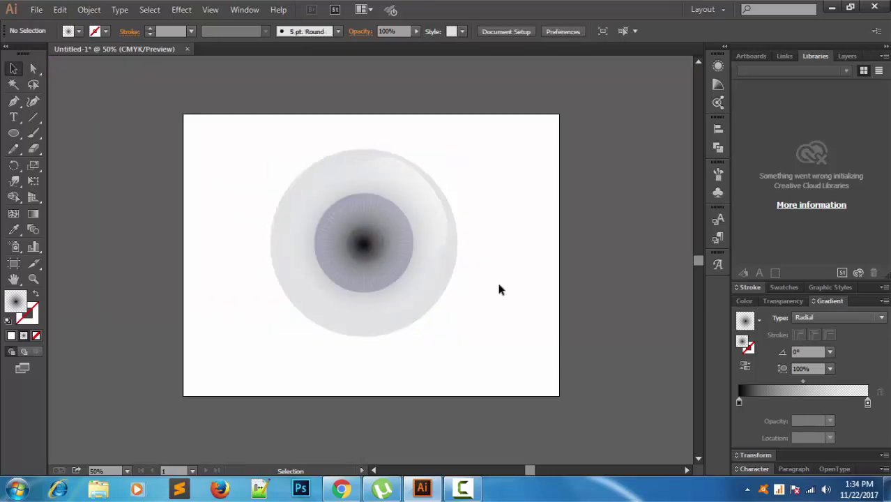
{"action": "left_click_drag", "start_coordinate": [433, 294], "coordinate": [263, 305]}
- Move the gradient circle below the eyeball, squash it into a flat oval, and set the gradient midpoint to 64.68%
{"action": "left_click", "coordinate": [377, 291]}
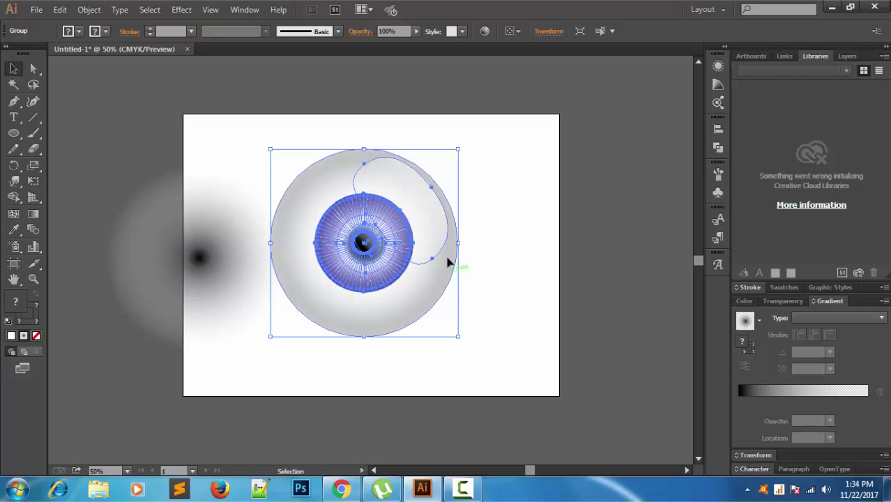
{"action": "left_click_drag", "start_coordinate": [166, 279], "coordinate": [333, 357]}
{"action": "mouse_move", "coordinate": [388, 240]}
{"action": "left_mouse_down"}
{"action": "mouse_move", "coordinate": [387, 386]}
{"action": "mouse_move", "coordinate": [371, 378]}
{"action": "left_mouse_up"}
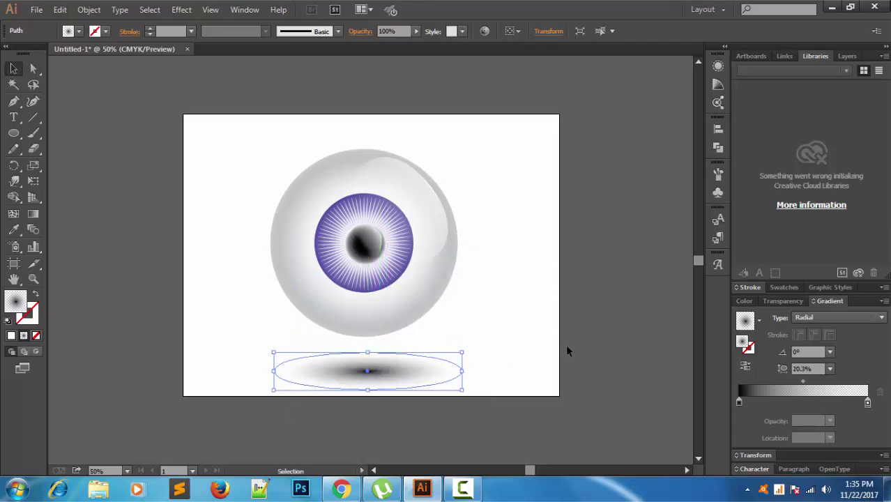
{"action": "left_click_drag", "start_coordinate": [802, 382], "coordinate": [841, 388]}
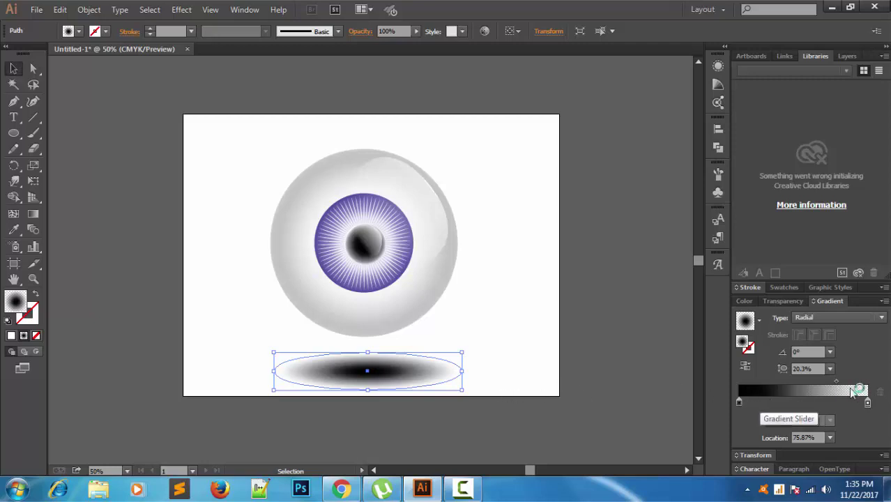
{"action": "left_click_drag", "start_coordinate": [837, 382], "coordinate": [825, 386]}
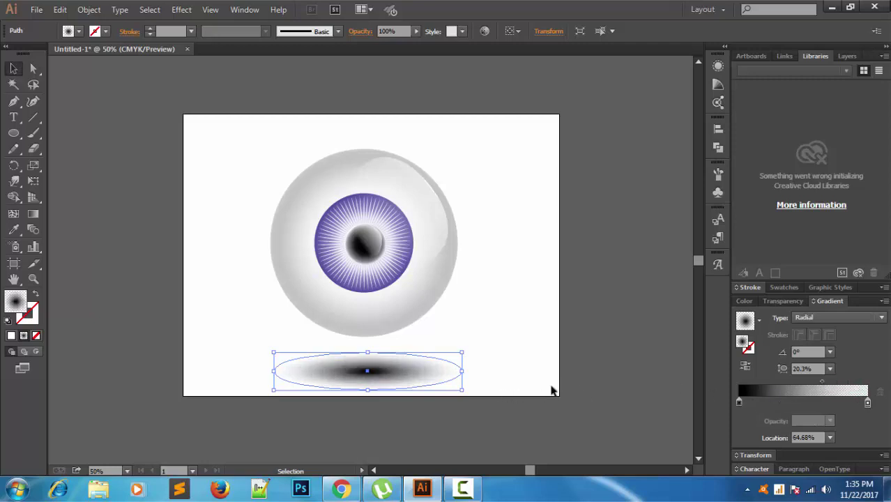
{"action": "left_click_drag", "start_coordinate": [417, 380], "coordinate": [417, 374]}
- Nudge the shadow to centre it under the eyeball, then group the eyeball and shadow
{"action": "left_click", "coordinate": [496, 310]}
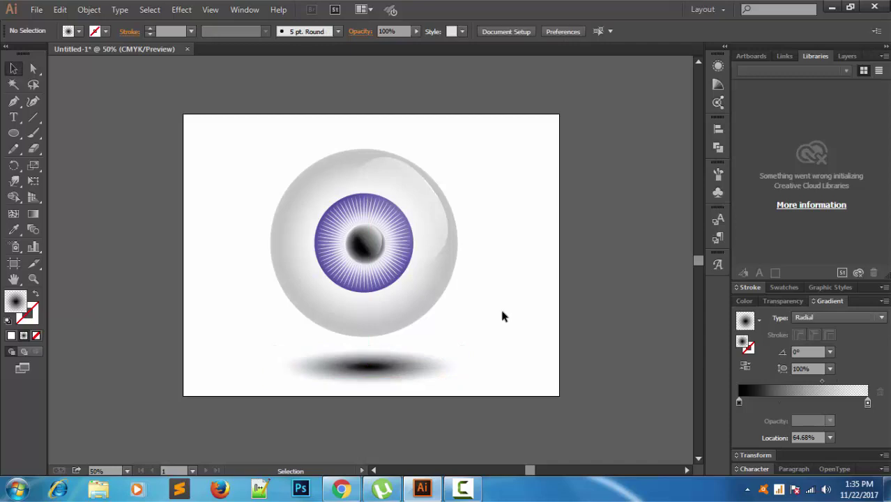
{"action": "left_click_drag", "start_coordinate": [410, 371], "coordinate": [410, 370]}
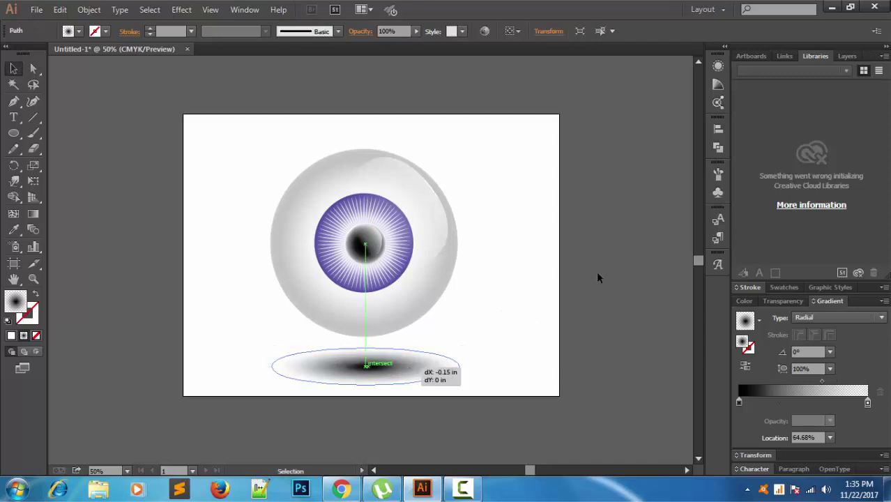
{"action": "left_click", "coordinate": [578, 270]}
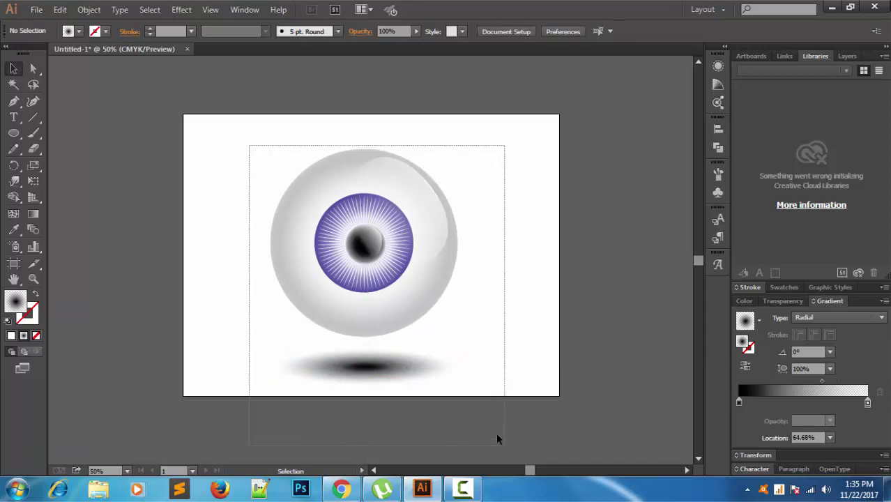
{"action": "left_click_drag", "start_coordinate": [497, 437], "coordinate": [421, 255]}
{"action": "right_click", "coordinate": [422, 255]}
{"action": "left_click", "coordinate": [443, 318]}
{"action": "left_click", "coordinate": [476, 294]}
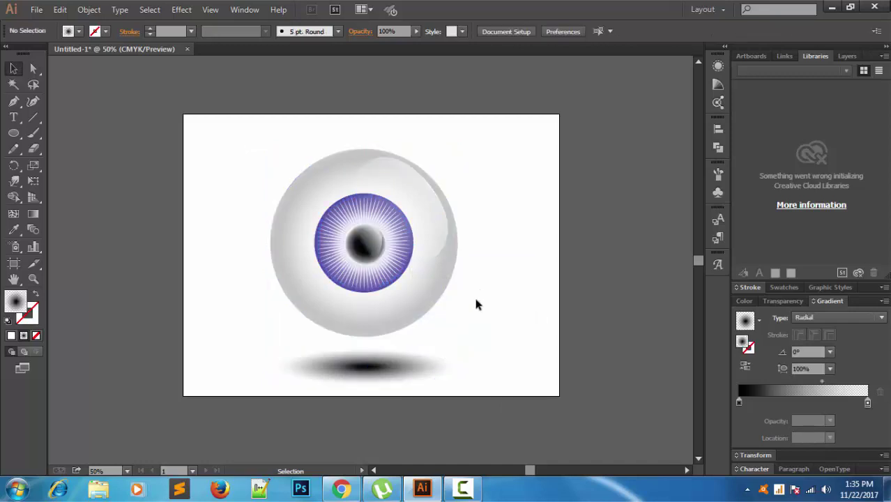
- Zoom in and out to inspect the grouped eyeball and shadow
{"action": "scroll", "coordinate": [473, 295], "scroll_direction": "up", "scroll_amount": 2}
{"action": "scroll", "coordinate": [473, 294], "scroll_direction": "up", "scroll_amount": 2}
{"action": "scroll", "coordinate": [470, 303], "scroll_direction": "down", "scroll_amount": 2}
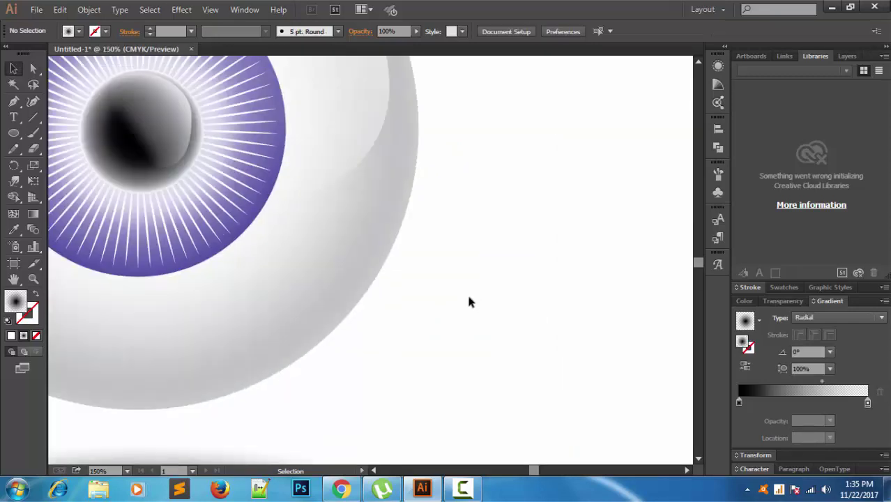
{"action": "mouse_move", "coordinate": [529, 348]}
{"action": "left_mouse_down"}
{"action": "mouse_move", "coordinate": [590, 391]}
{"action": "mouse_move", "coordinate": [575, 360]}
{"action": "mouse_move", "coordinate": [506, 303]}
{"action": "mouse_move", "coordinate": [489, 296]}
{"action": "mouse_move", "coordinate": [469, 307]}
{"action": "left_mouse_up"}
{"action": "scroll", "coordinate": [575, 359], "scroll_direction": "down", "scroll_amount": 1}
{"action": "scroll", "coordinate": [573, 357], "scroll_direction": "down", "scroll_amount": 1}
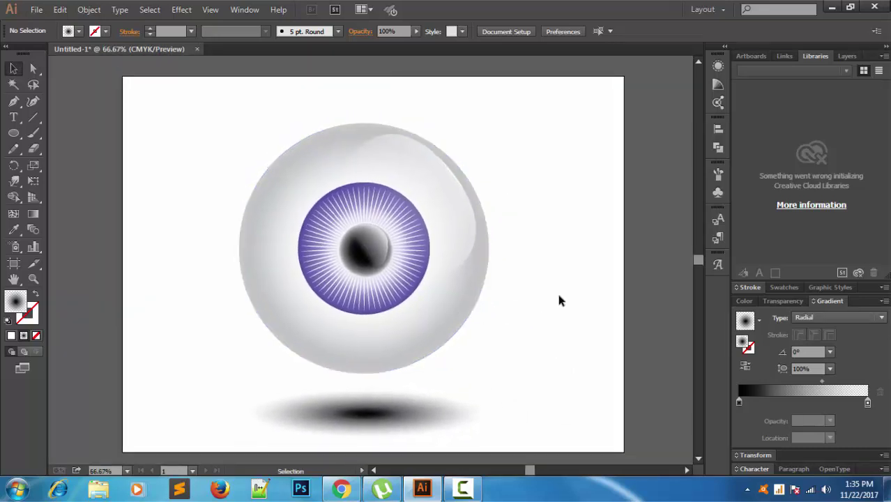